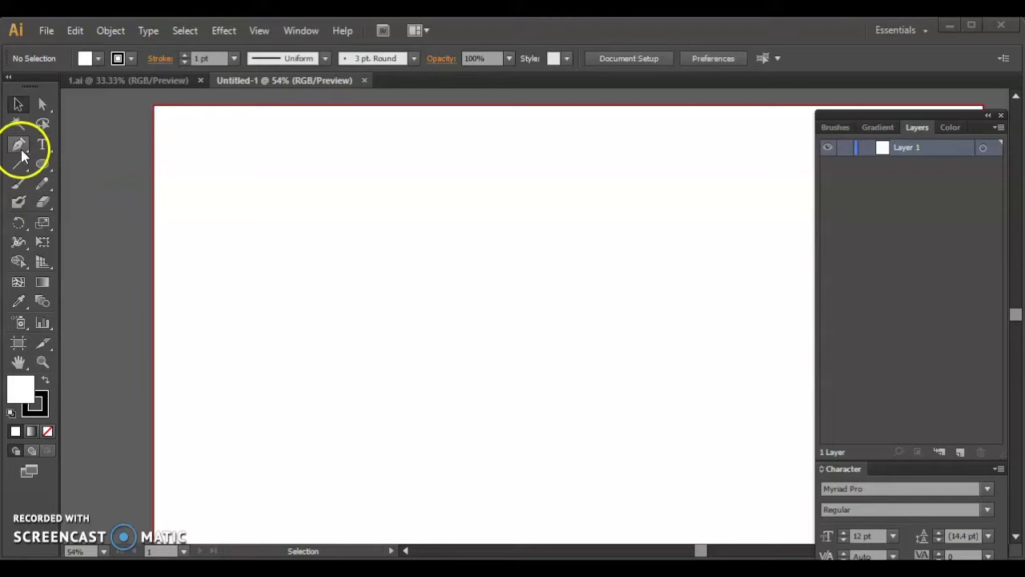
Pen-draw a curved quarter arc near the upper left of the artboard
click(291, 238)
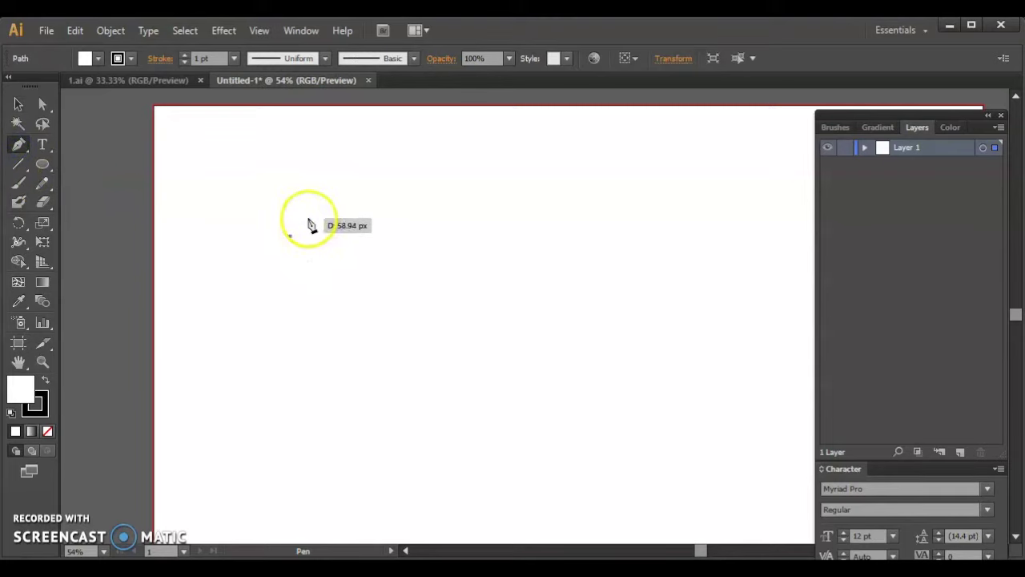
drag(307, 219, 327, 219)
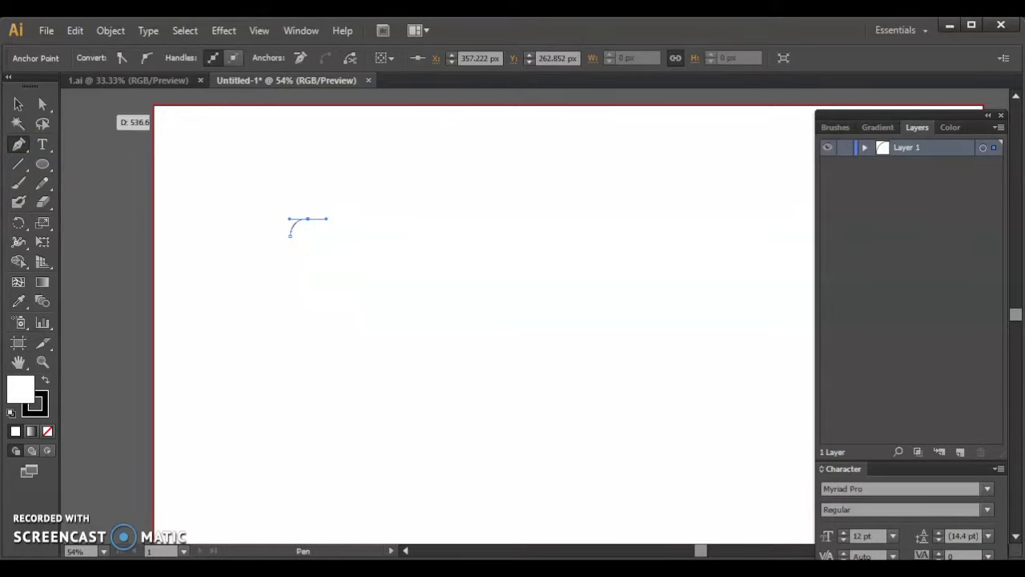
click(15, 105)
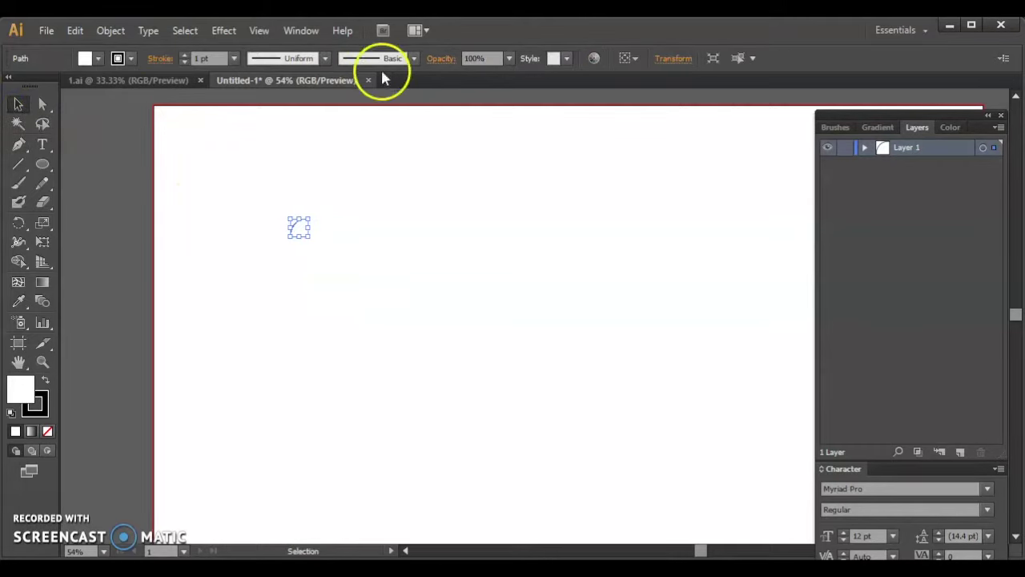
Mirror a copy of the arc with Flip Horizontal from the Transform panel menu
click(865, 147)
click(686, 79)
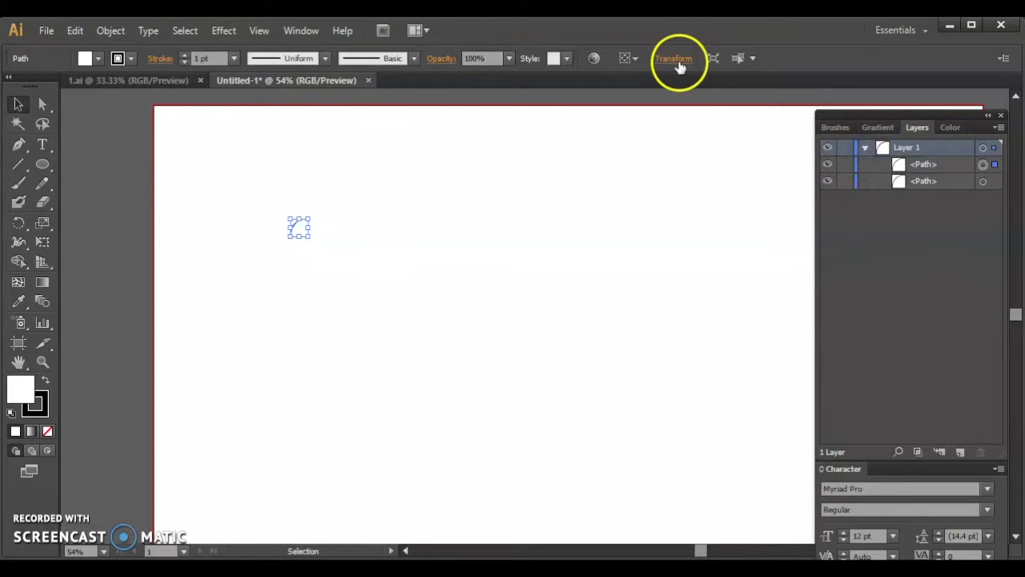
click(676, 83)
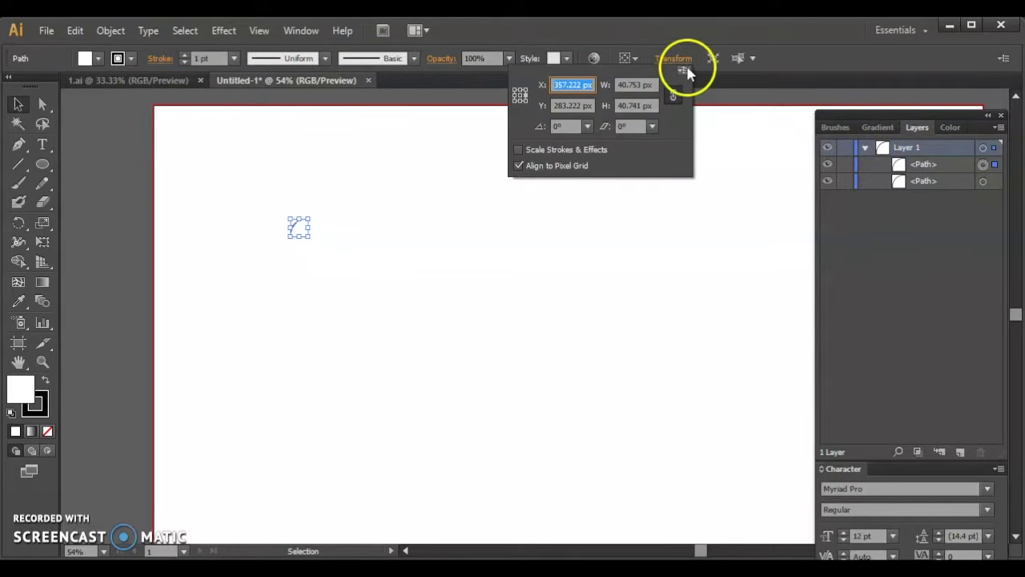
click(685, 71)
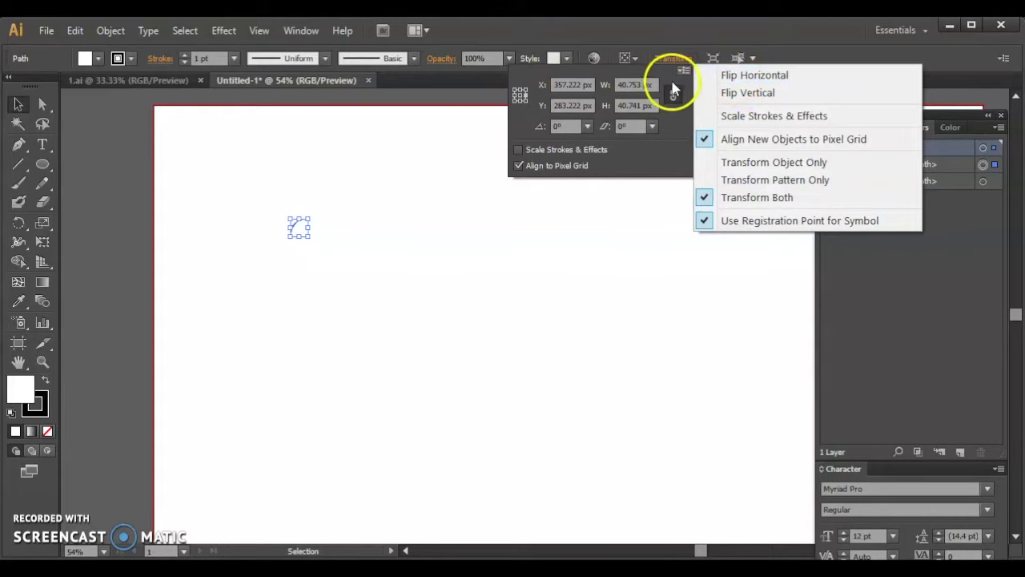
click(727, 75)
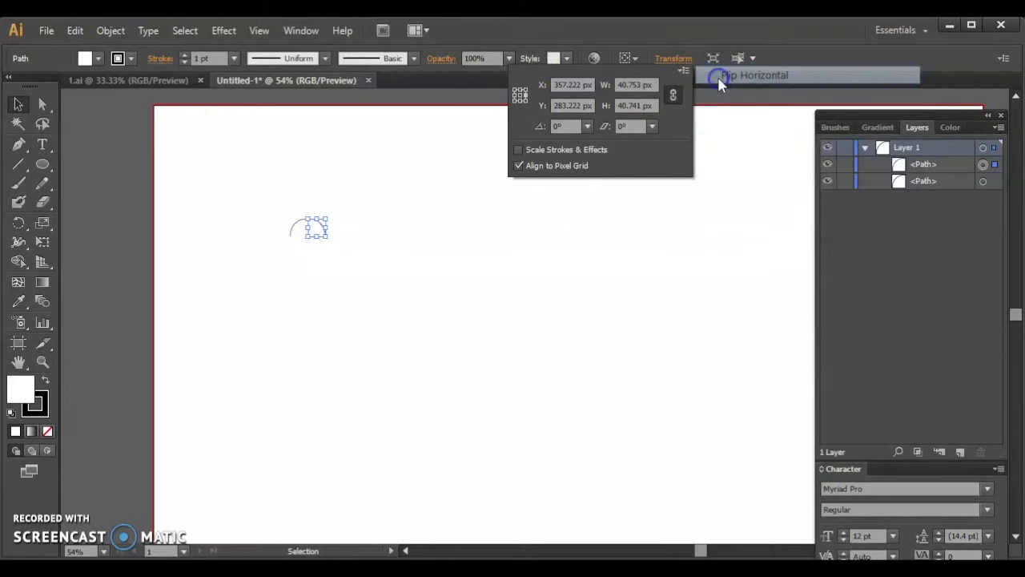
click(352, 249)
Join the two arc ends into one dome-shaped path
click(18, 144)
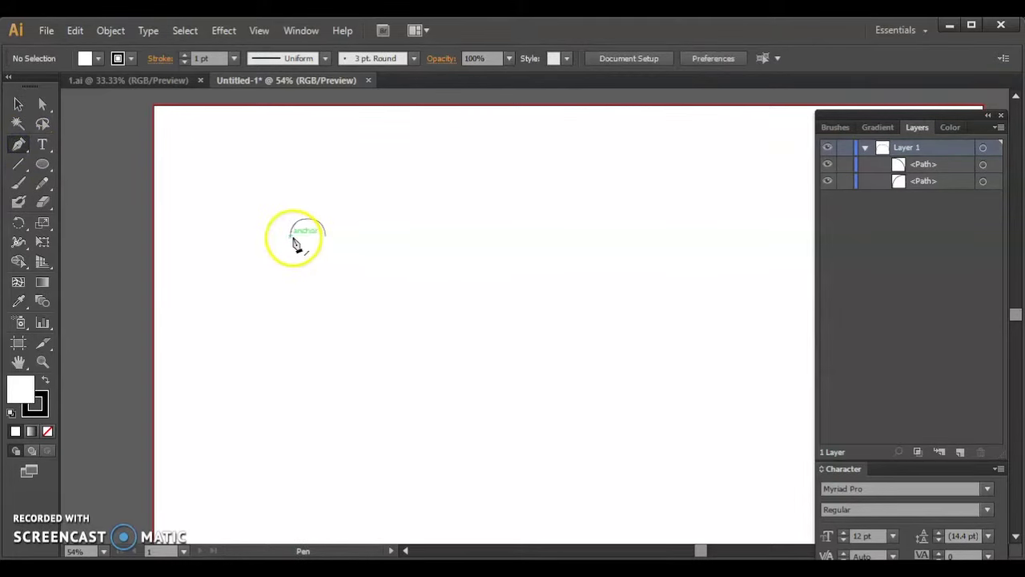
mouse_move(294, 242)
mouse_down()
mouse_move(328, 245)
mouse_move(327, 235)
mouse_up()
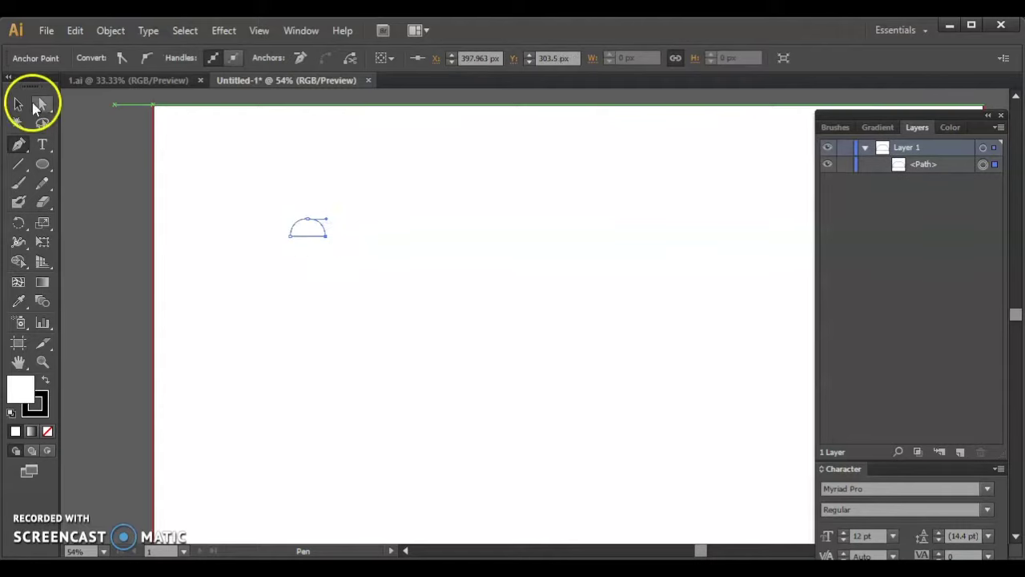
click(22, 104)
Draw a small circle and move it onto the top of the dome as its knob
click(260, 337)
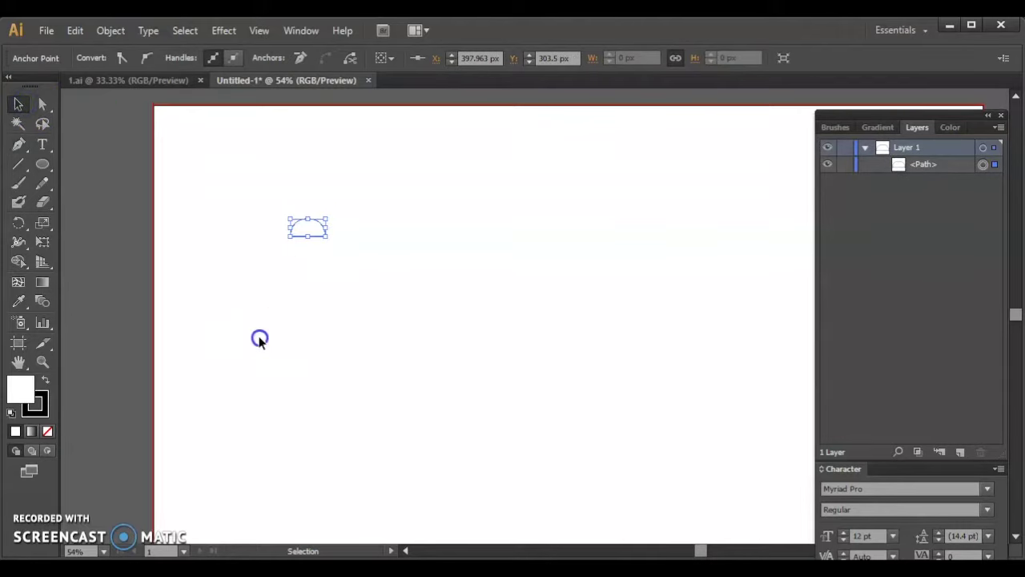
click(43, 165)
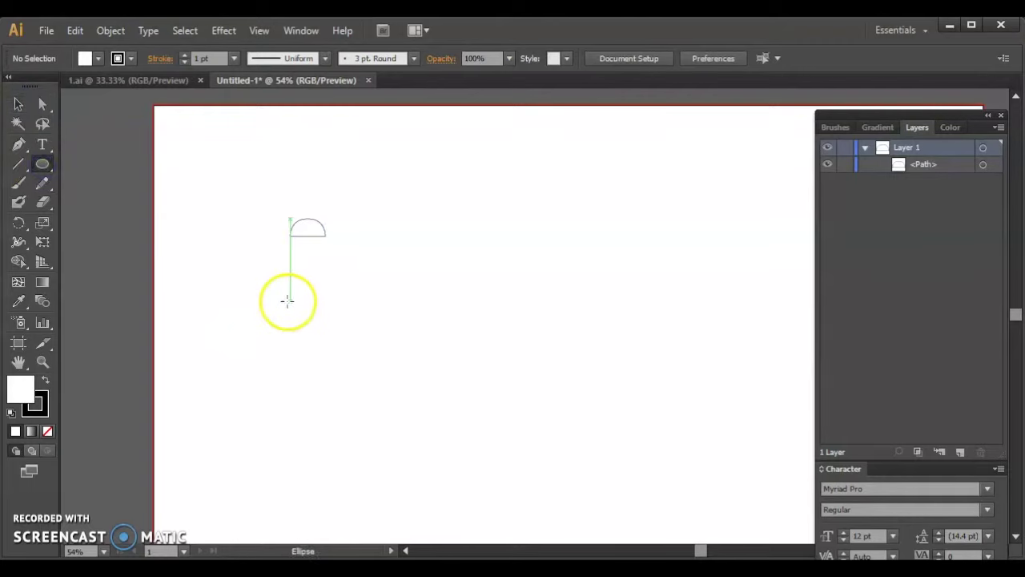
drag(287, 301, 294, 311)
click(19, 103)
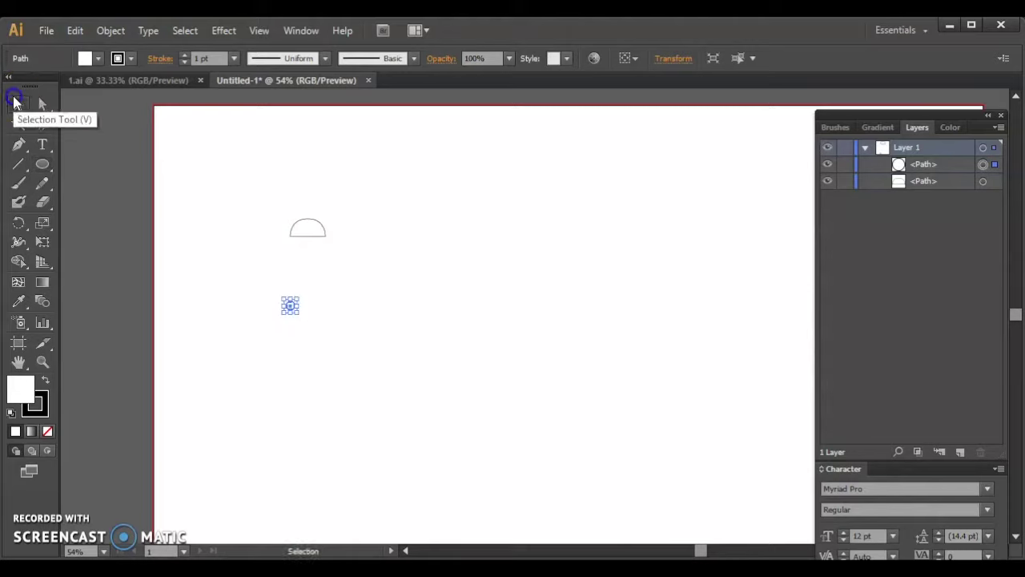
drag(292, 302, 307, 215)
click(298, 289)
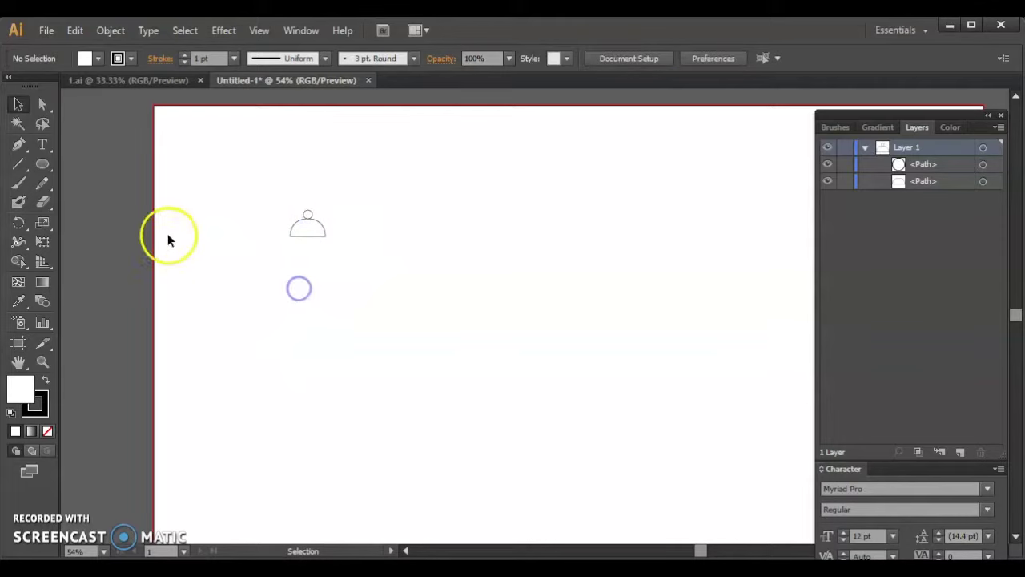
Pen-draw a straight base line under the dome and a curved highlight inside it
click(18, 145)
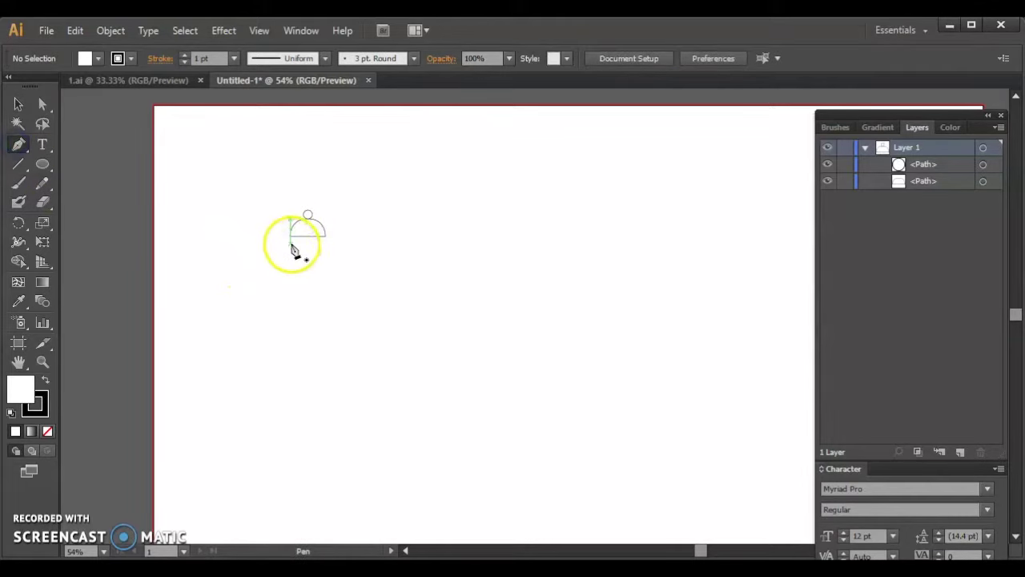
click(292, 241)
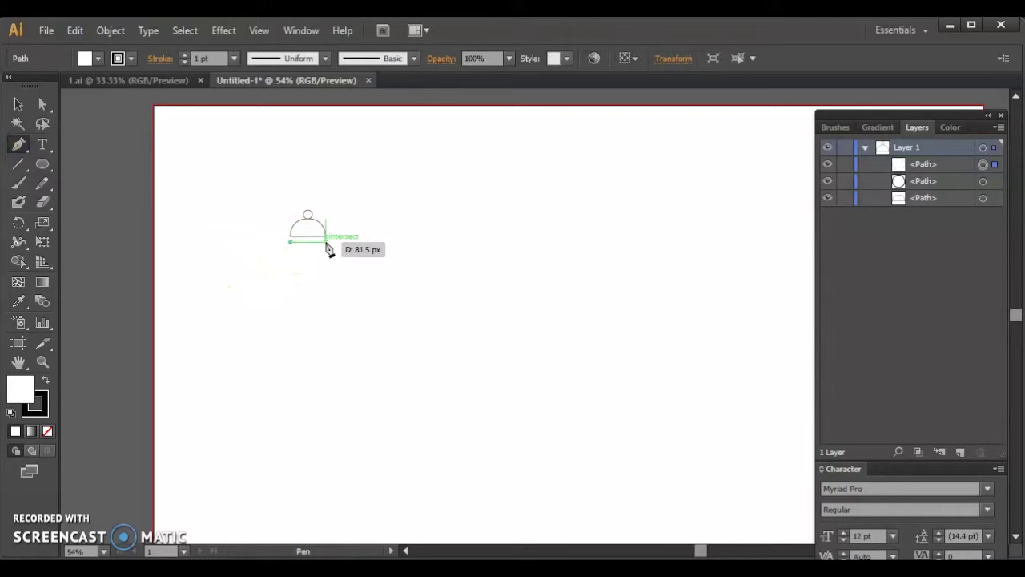
click(325, 242)
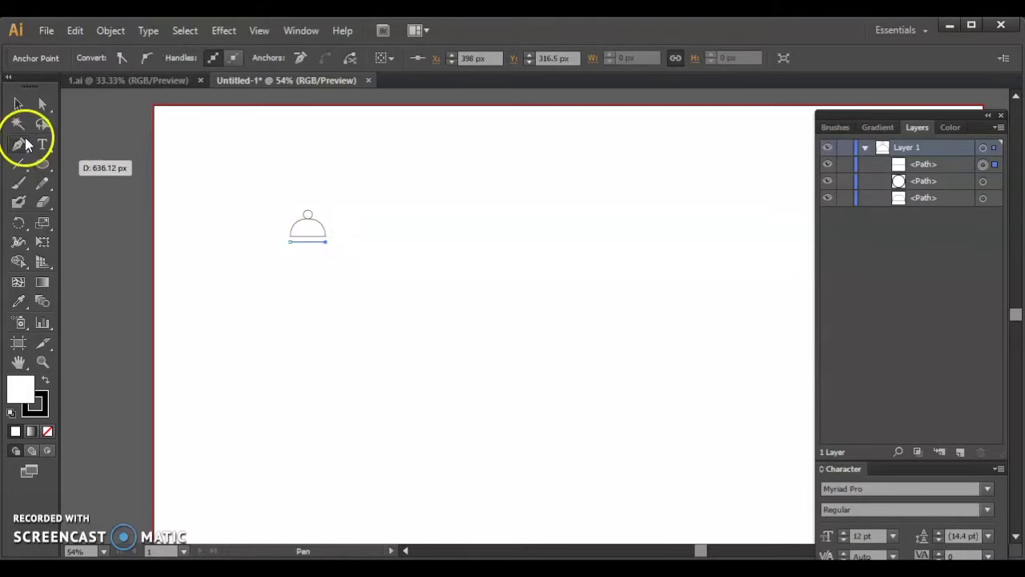
click(20, 146)
click(18, 104)
click(163, 216)
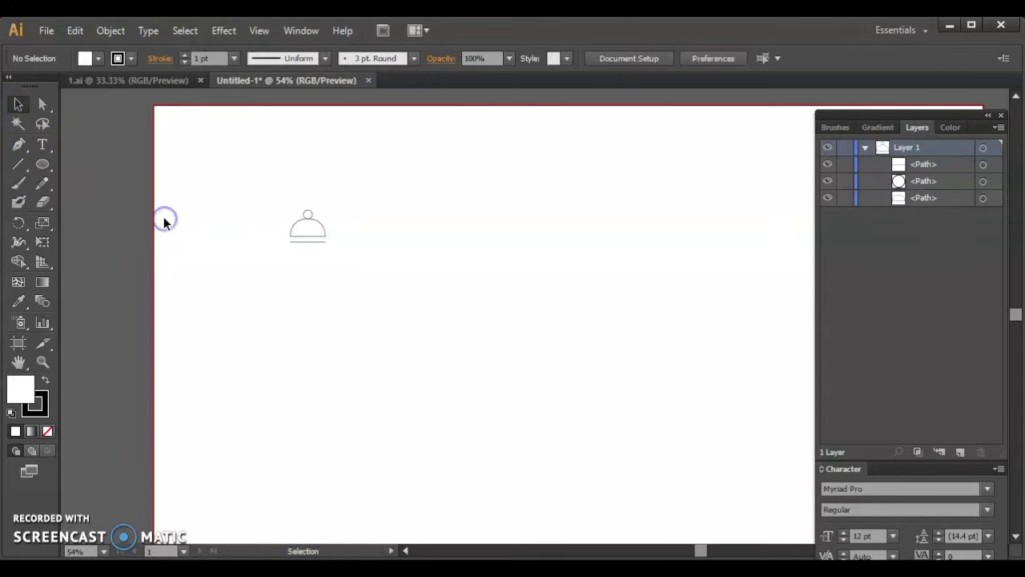
click(20, 146)
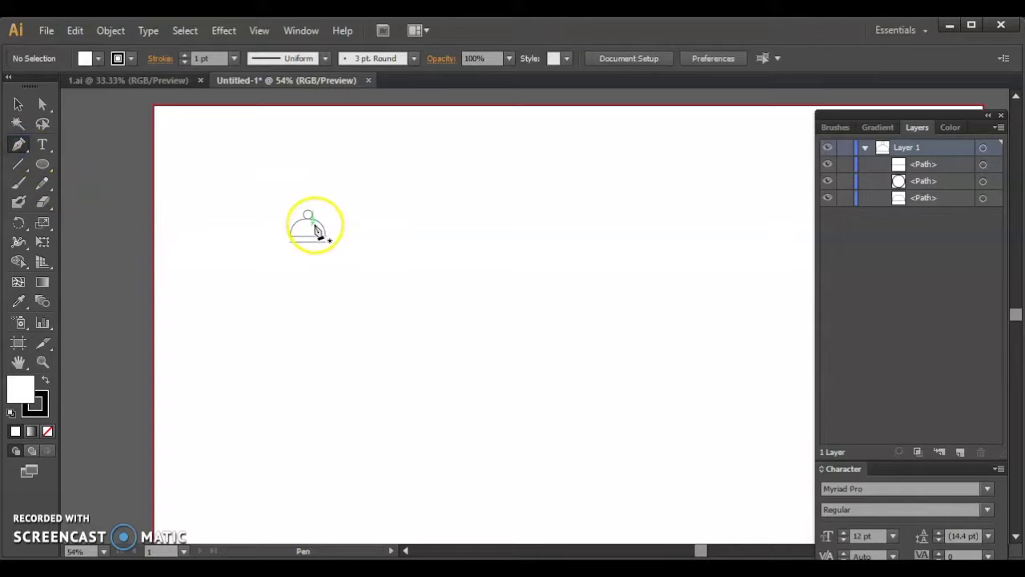
drag(318, 230, 320, 233)
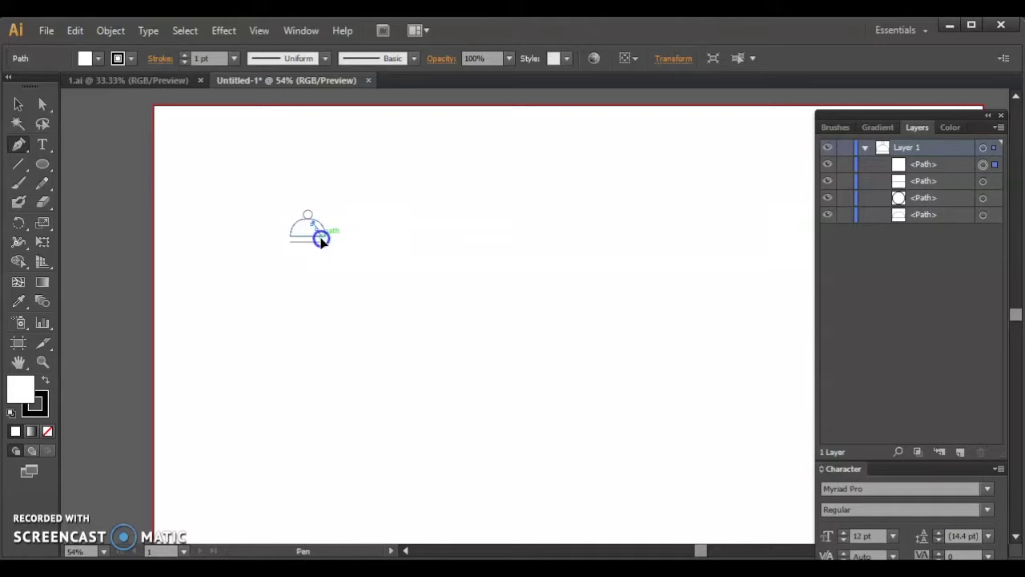
click(18, 104)
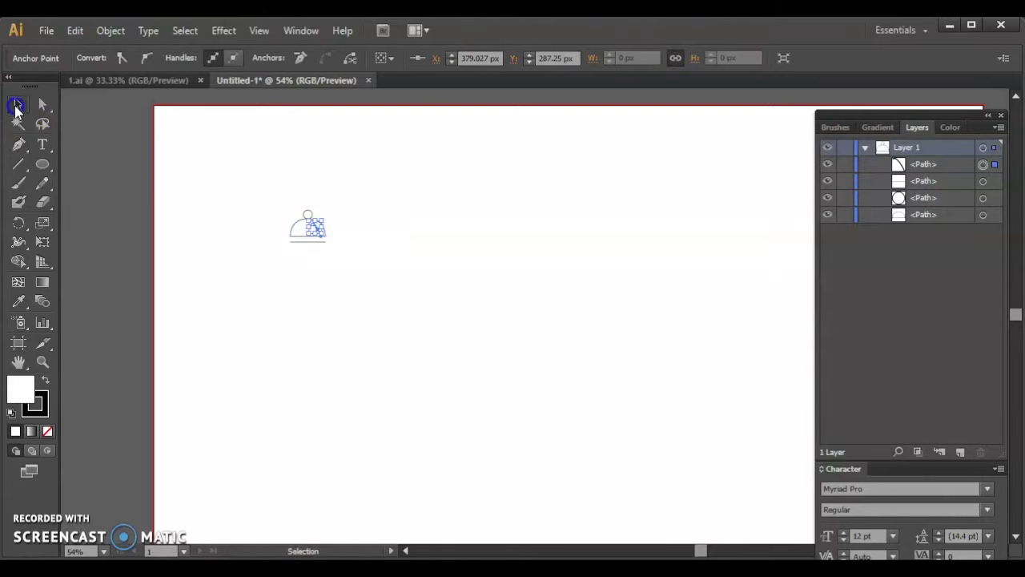
click(230, 320)
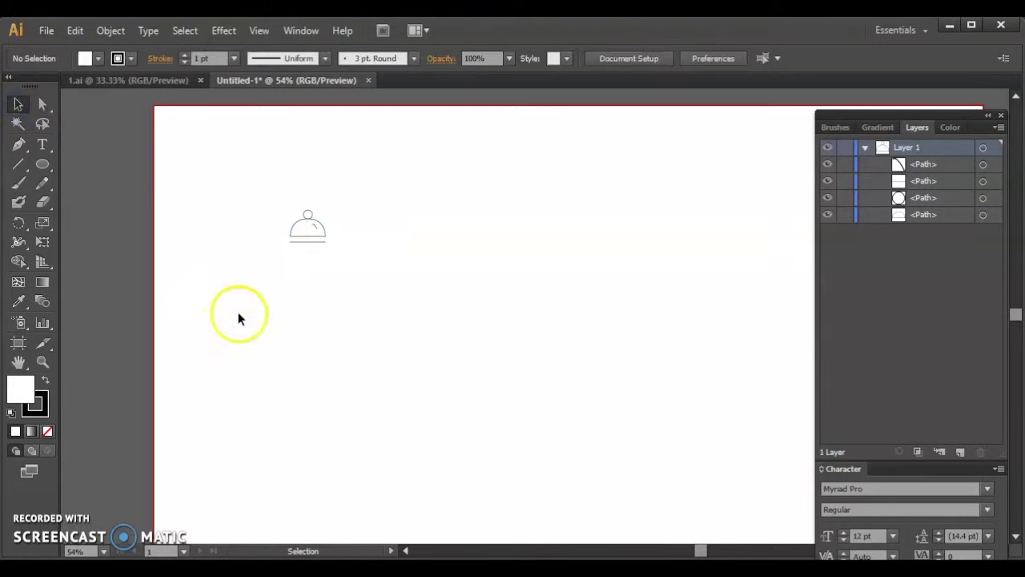
Select all four bell paths and set their stroke weight to 3 pt
drag(264, 197, 360, 286)
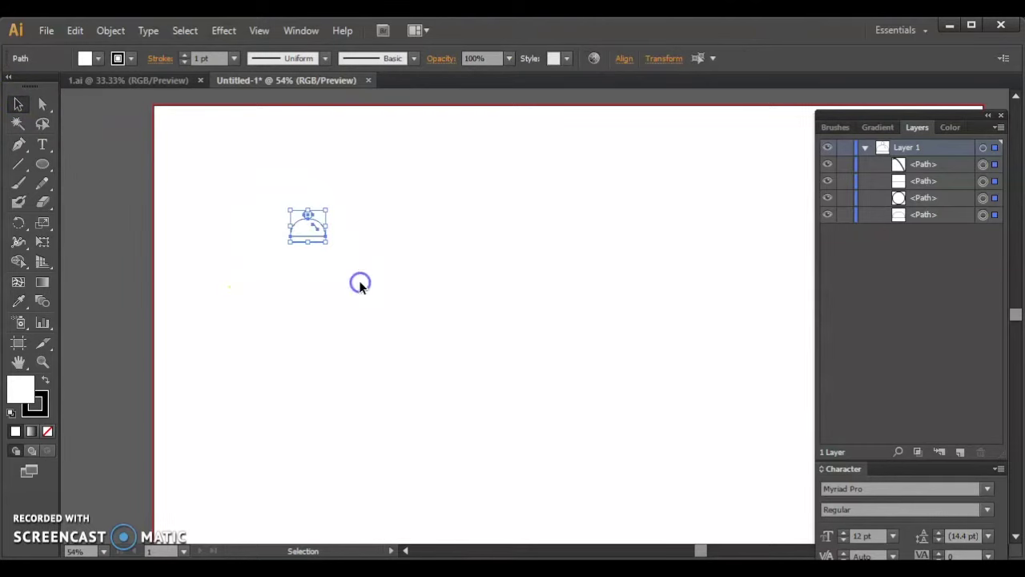
click(181, 55)
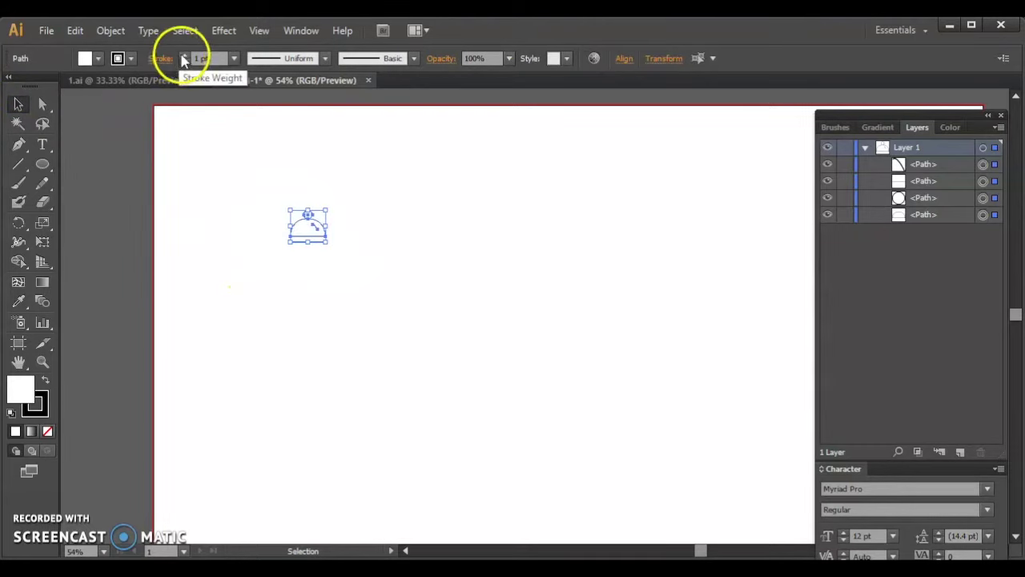
click(182, 55)
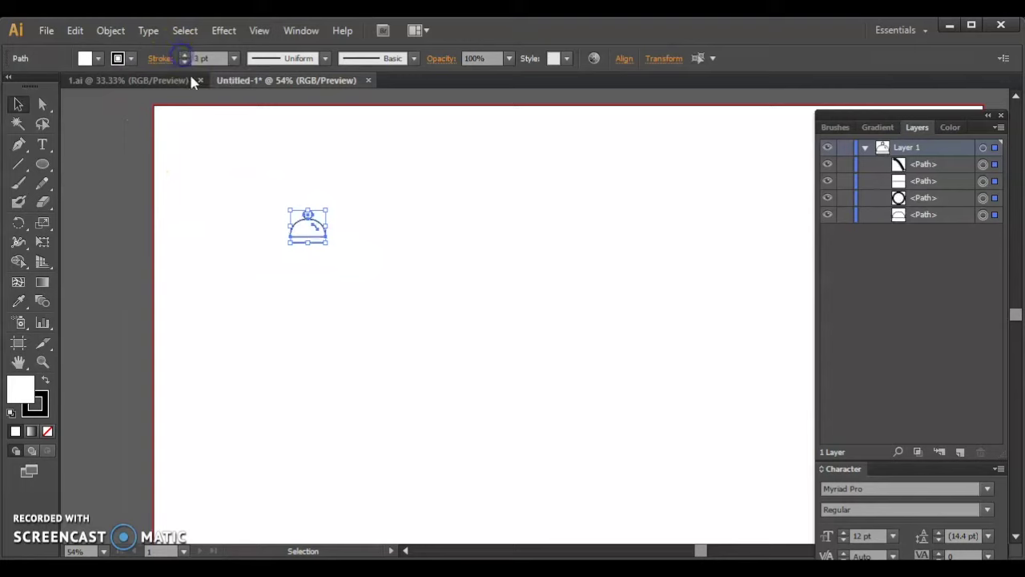
click(236, 229)
click(18, 144)
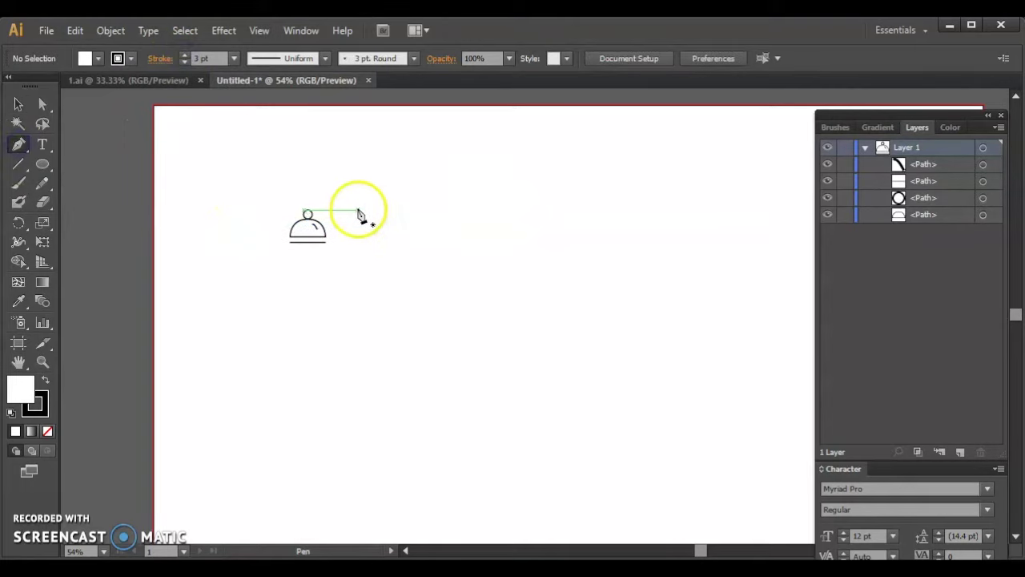
Pen-draw the stepped stroke right of the bell for the table's left half
click(358, 210)
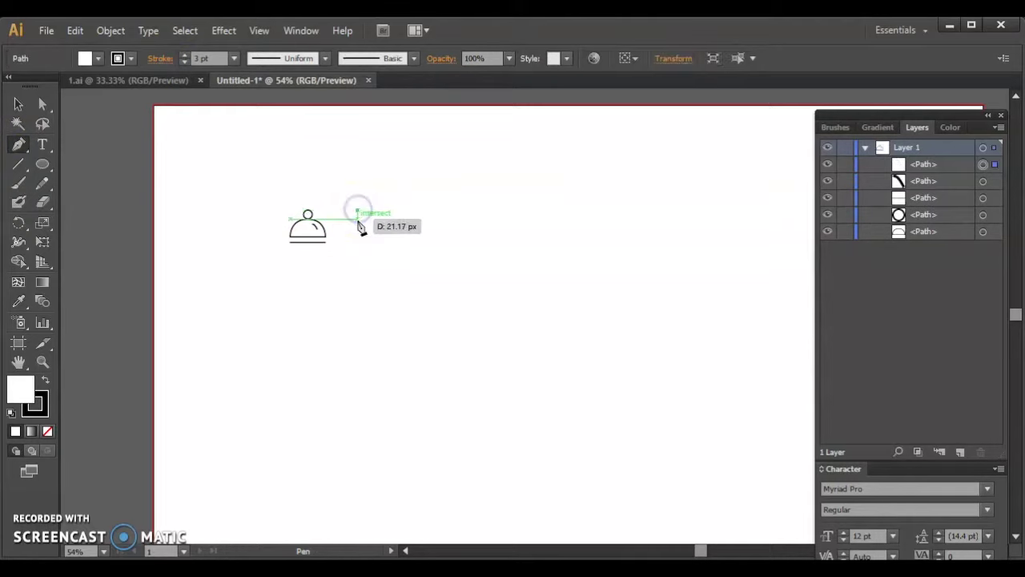
click(358, 224)
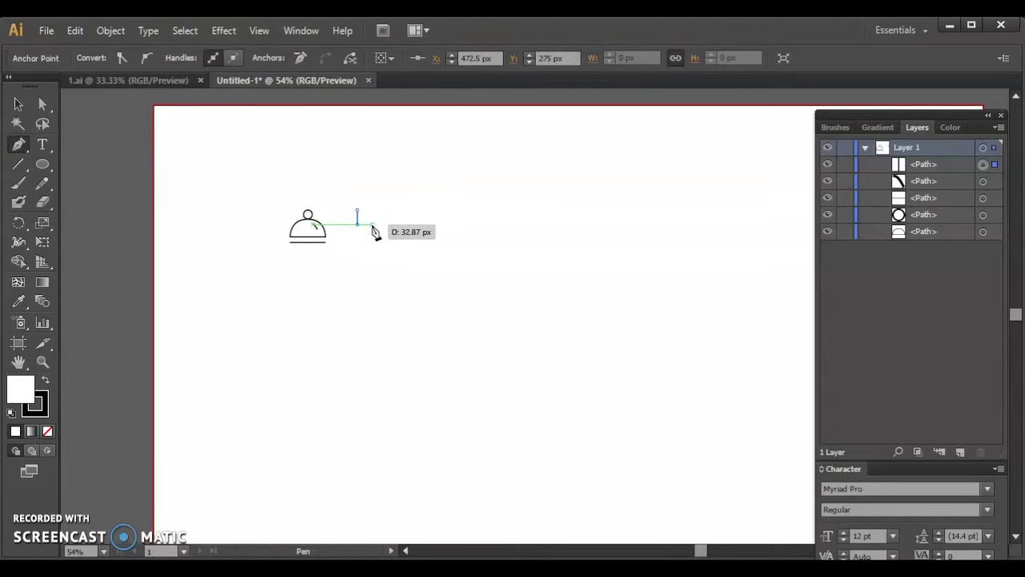
click(371, 223)
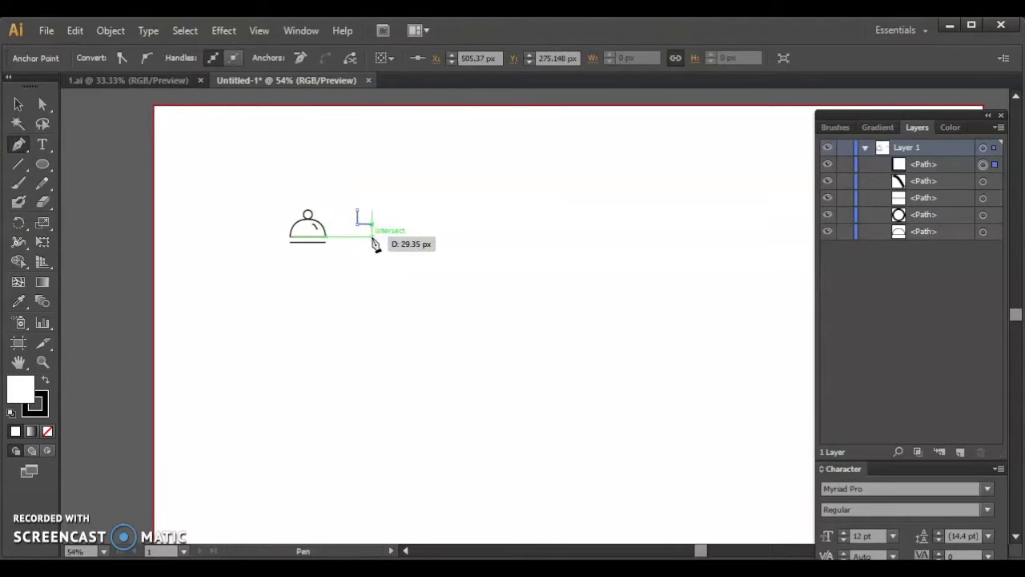
click(372, 237)
click(19, 109)
click(358, 346)
Add a short vertical stroke to complete the h shape and select both paths
click(18, 144)
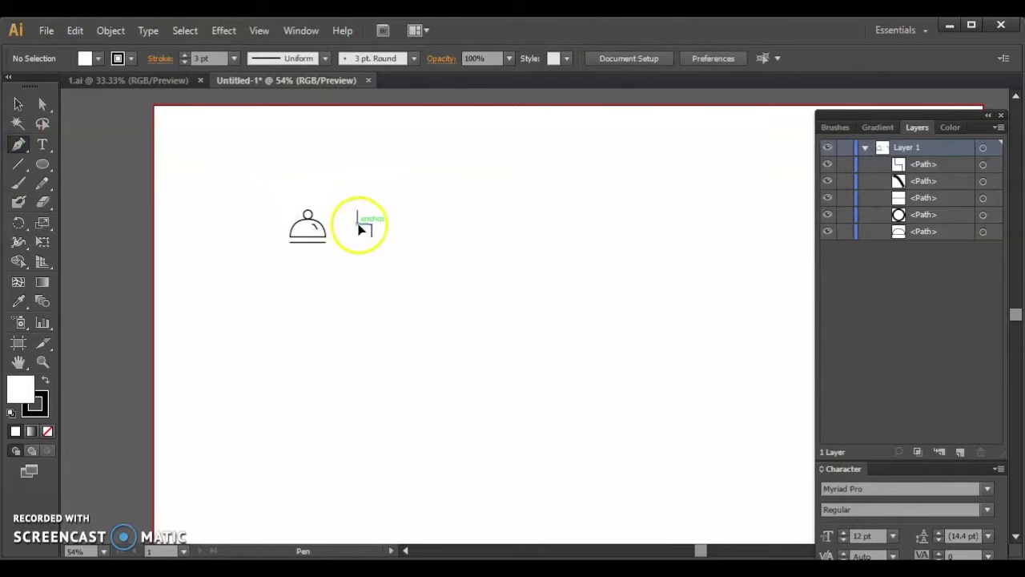
click(359, 229)
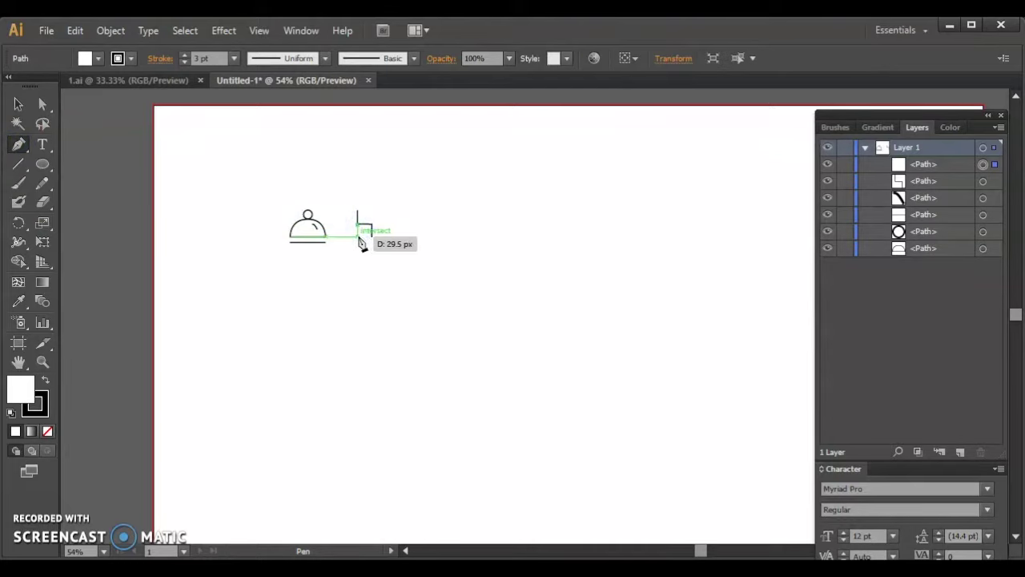
click(358, 235)
click(19, 105)
click(271, 313)
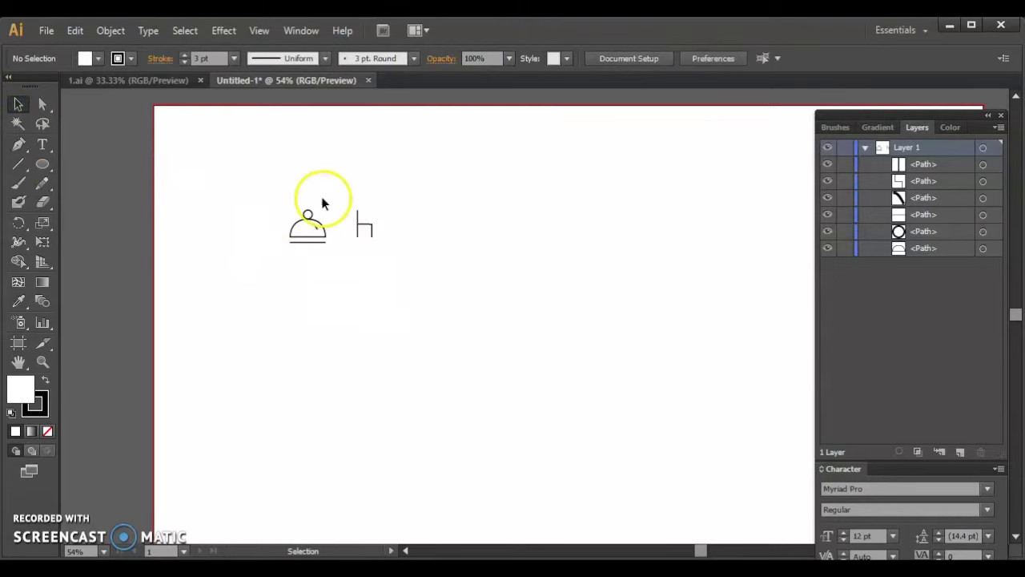
drag(349, 201, 383, 249)
Paste a copy of the h shape in front and flip it horizontally
key(a)
key(ctrl+c)
key(ctrl+f)
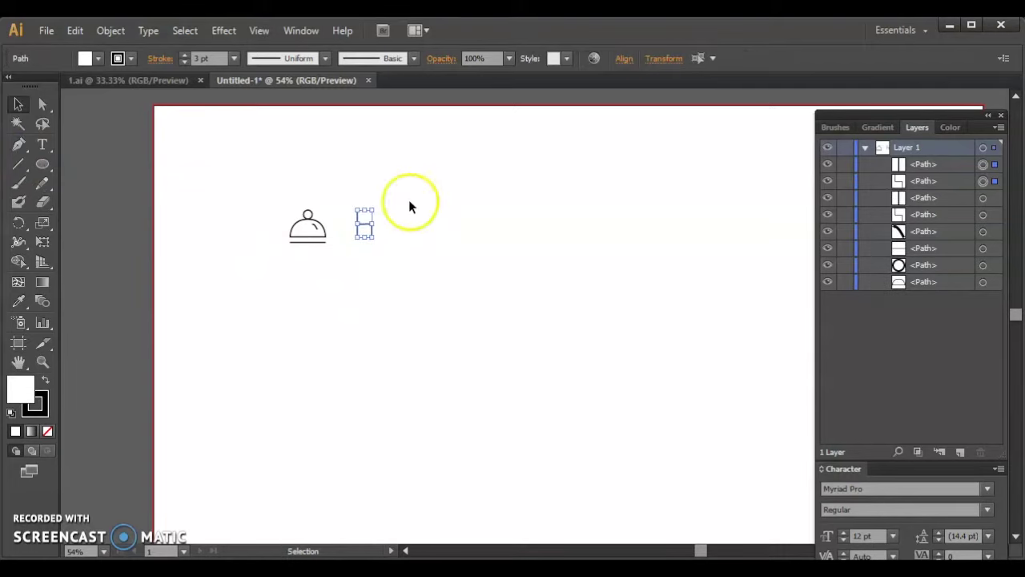
click(661, 61)
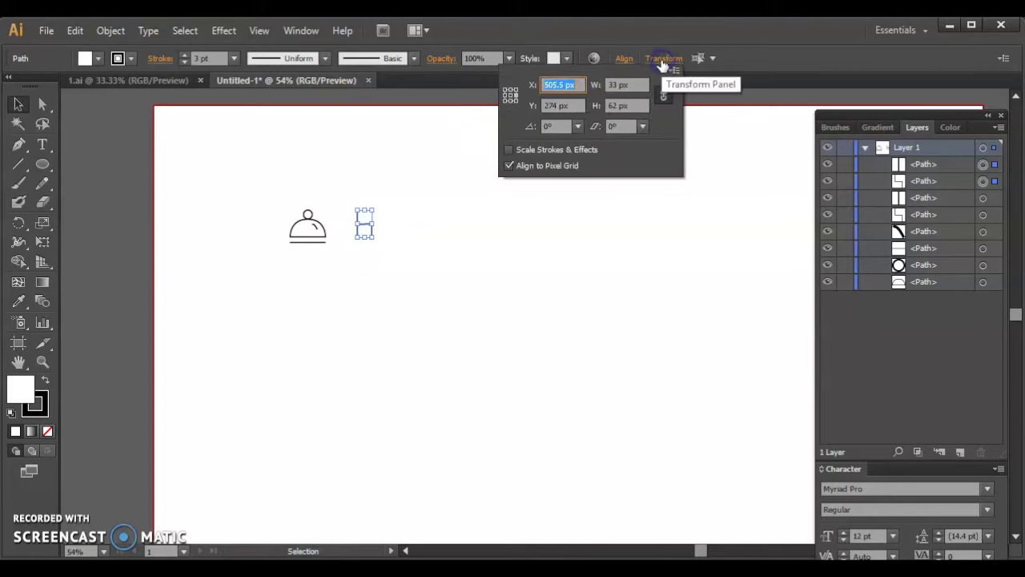
click(674, 71)
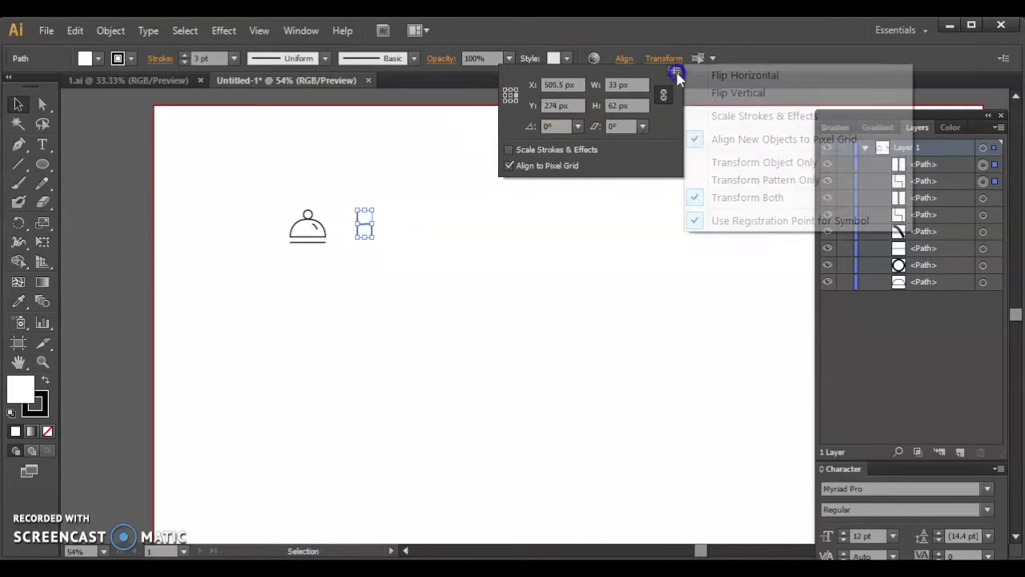
click(743, 73)
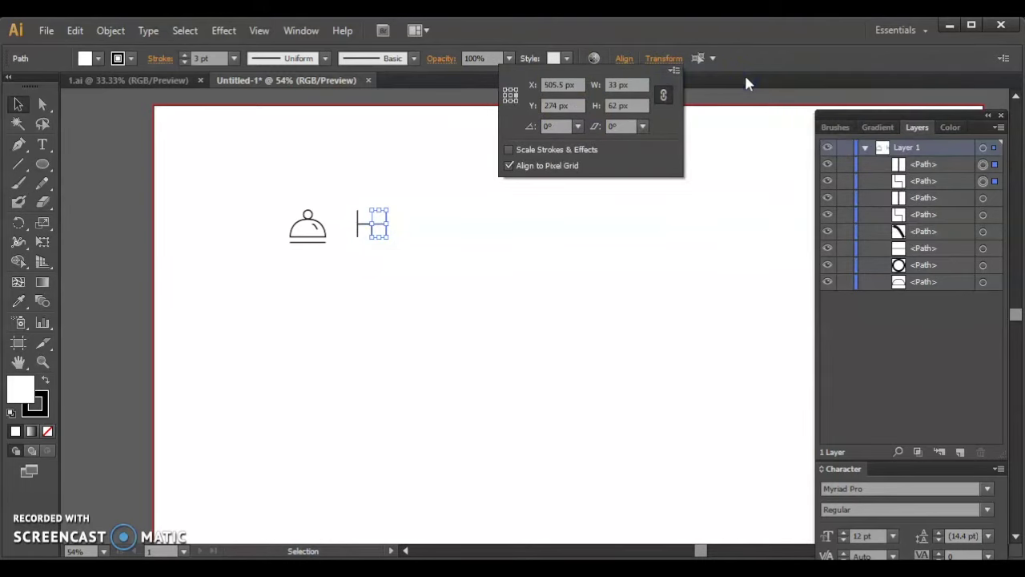
click(745, 79)
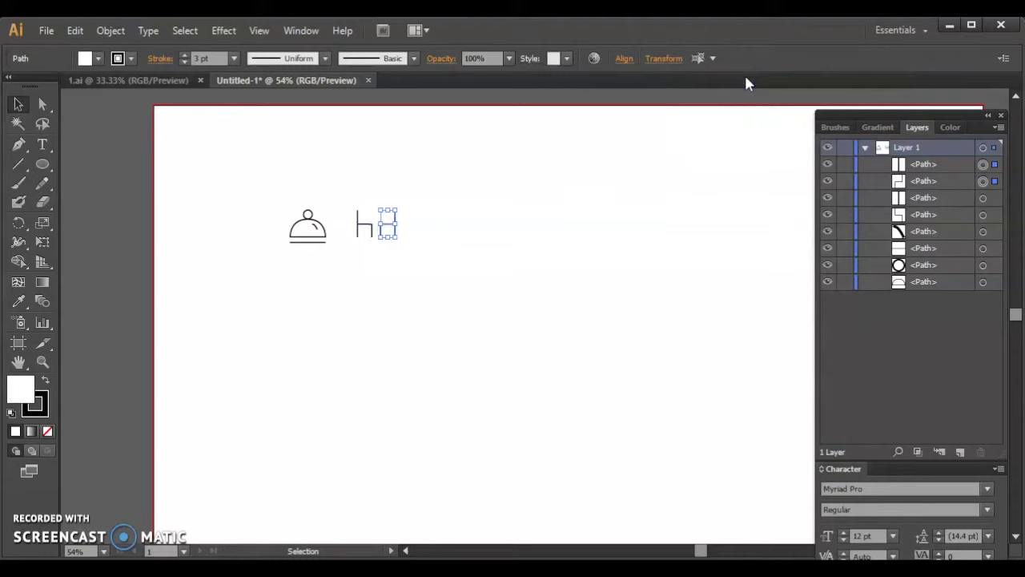
Pen-draw a tabletop line across the tops of both table halves
click(18, 144)
click(370, 214)
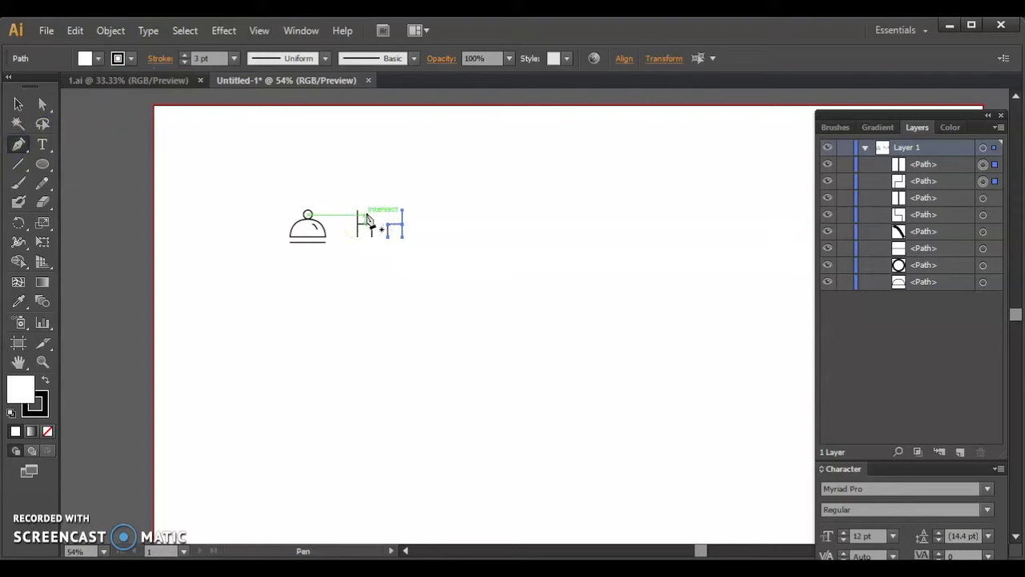
click(366, 213)
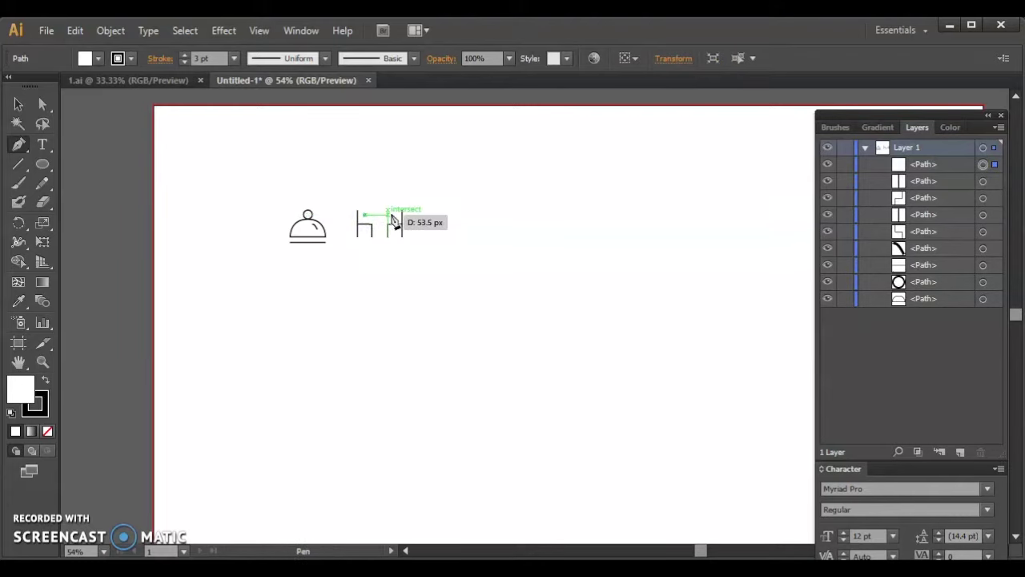
click(395, 214)
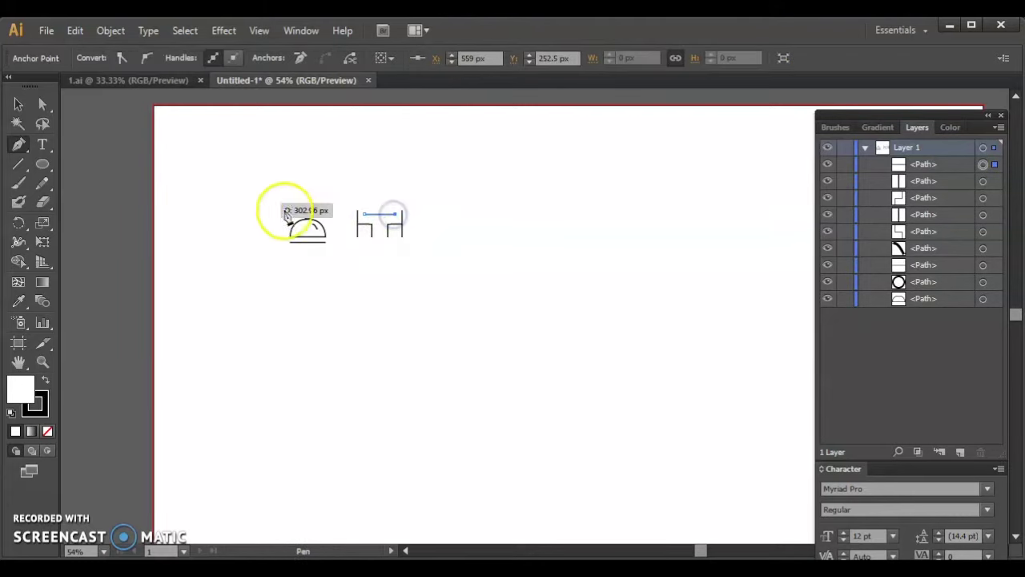
click(19, 111)
click(269, 303)
Add a vertical center leg down from the middle of the tabletop
click(19, 144)
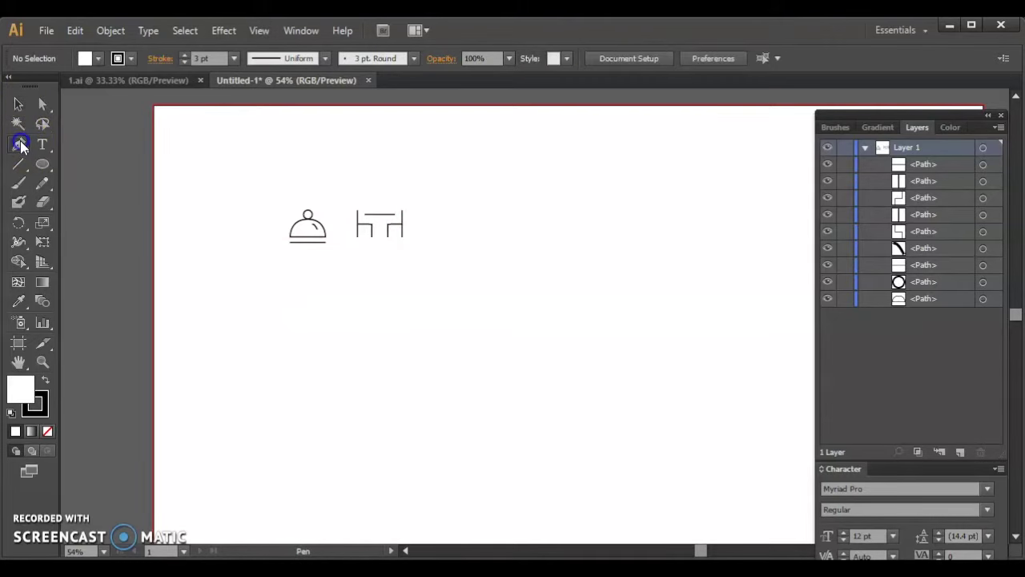
click(382, 215)
click(380, 236)
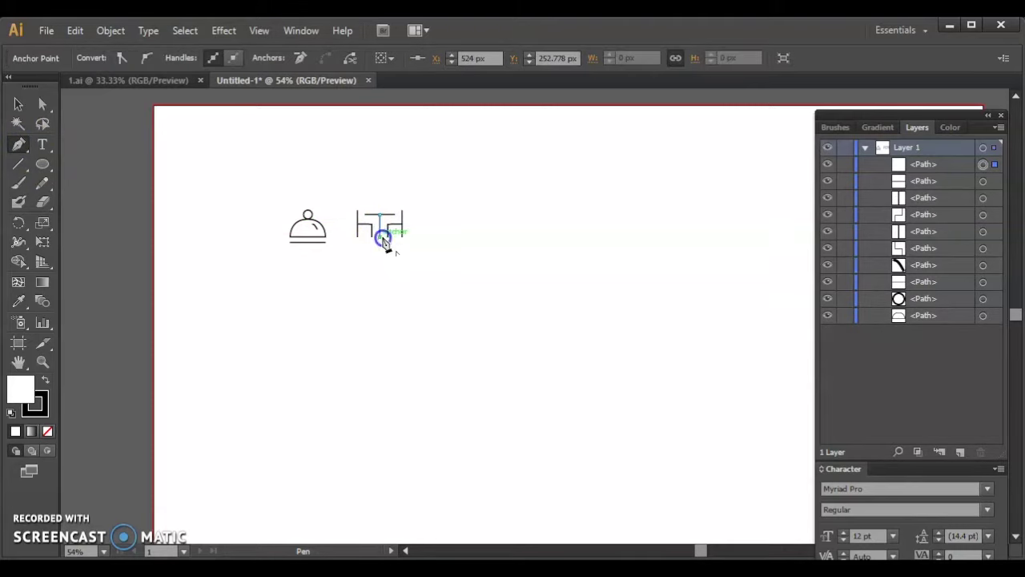
click(16, 107)
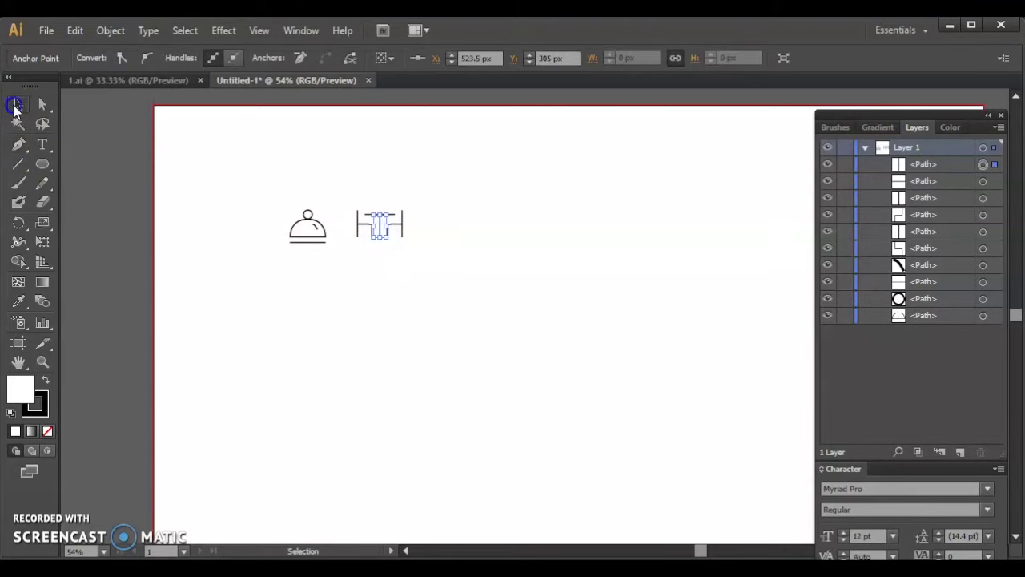
click(215, 322)
click(40, 164)
drag(40, 164, 84, 167)
click(84, 168)
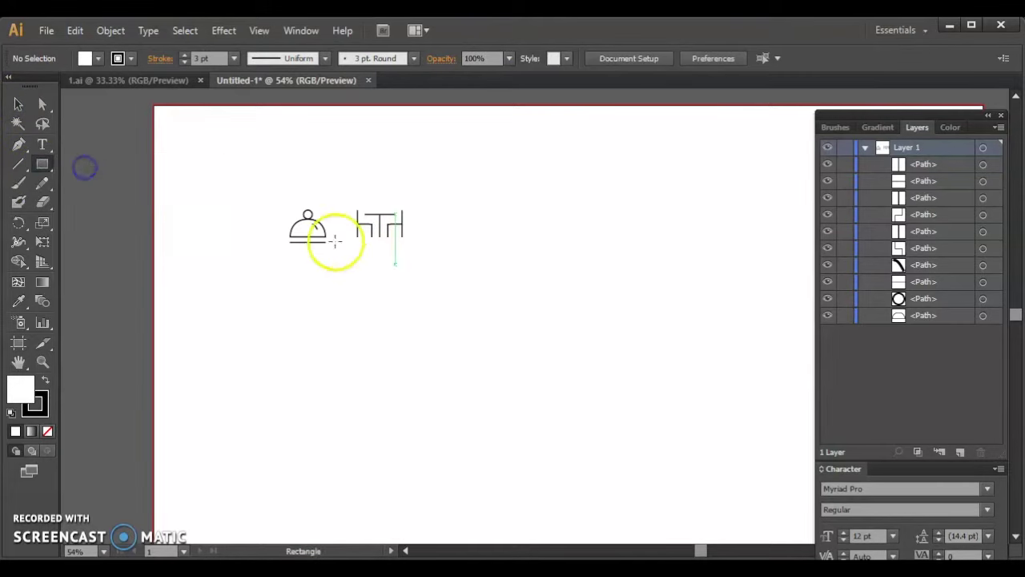
Draw a rectangle right of the table and pull its bottom corners outward into a trapezoid
mouse_move(441, 209)
mouse_down()
mouse_move(479, 244)
mouse_move(467, 241)
mouse_up()
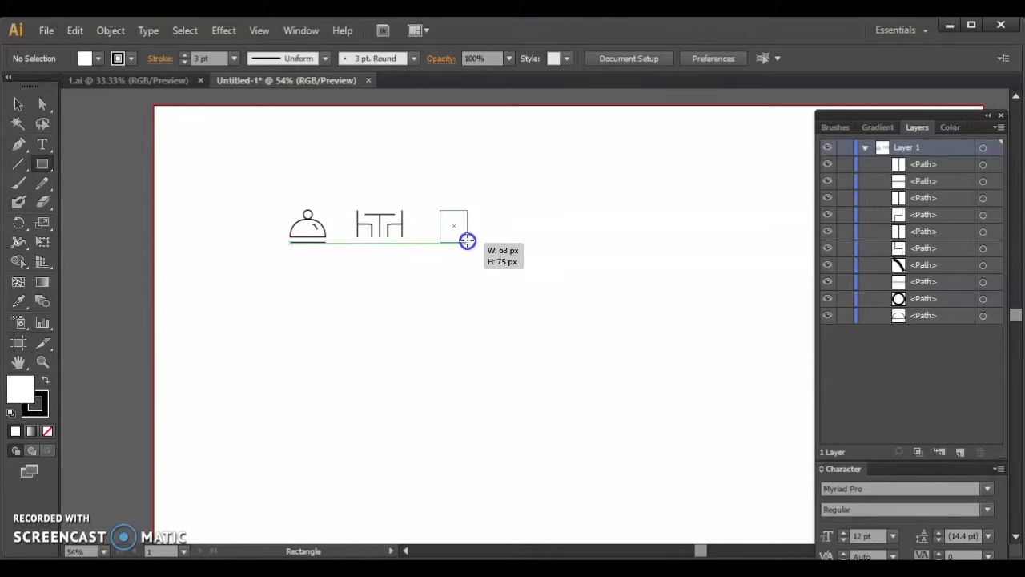
drag(467, 241, 468, 243)
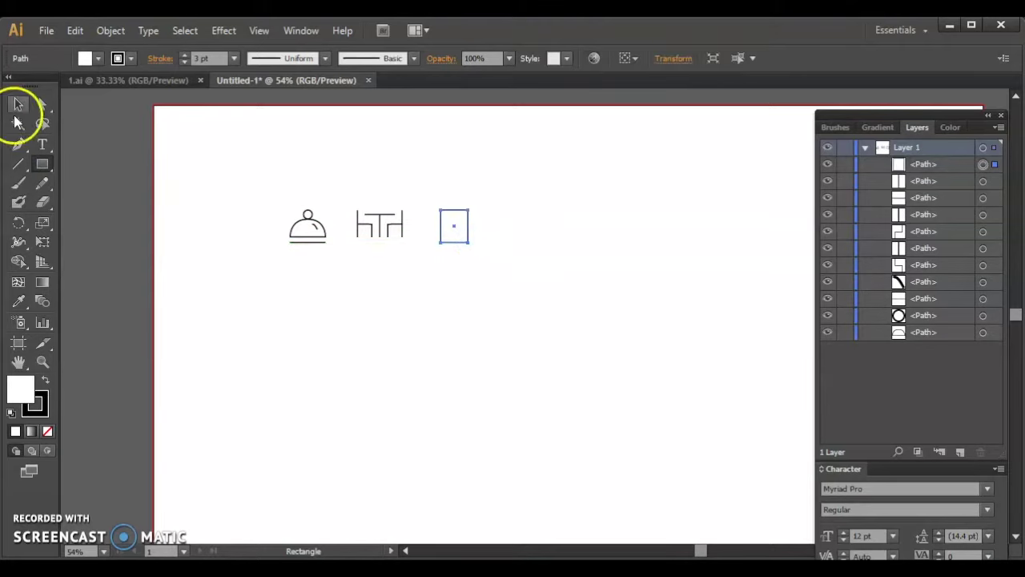
click(43, 104)
drag(446, 261, 444, 247)
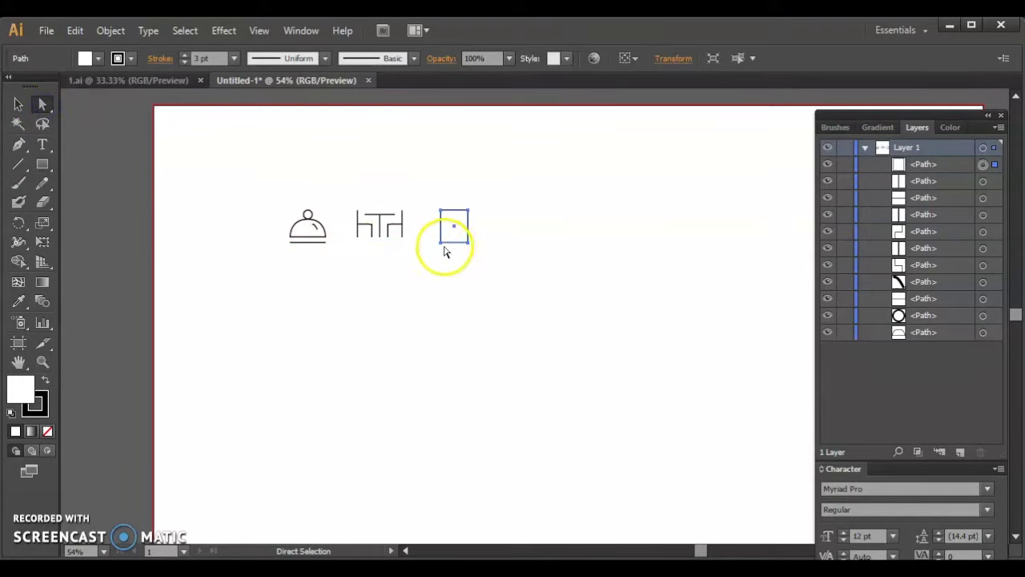
click(445, 247)
drag(440, 246, 473, 249)
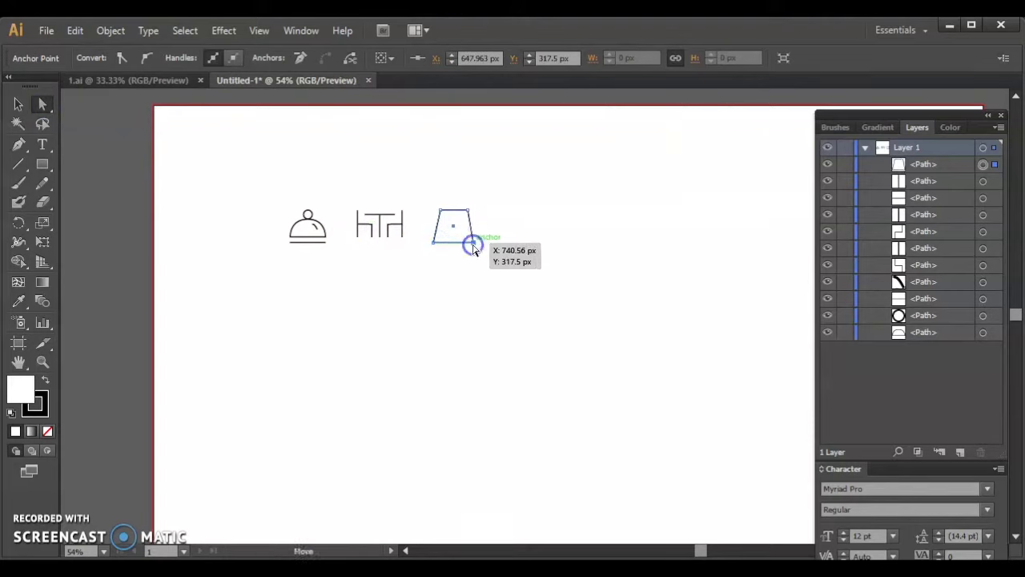
drag(472, 248, 471, 245)
Add anchors on the trapezoid's top and bottom edges and start a vertical line below it
click(21, 145)
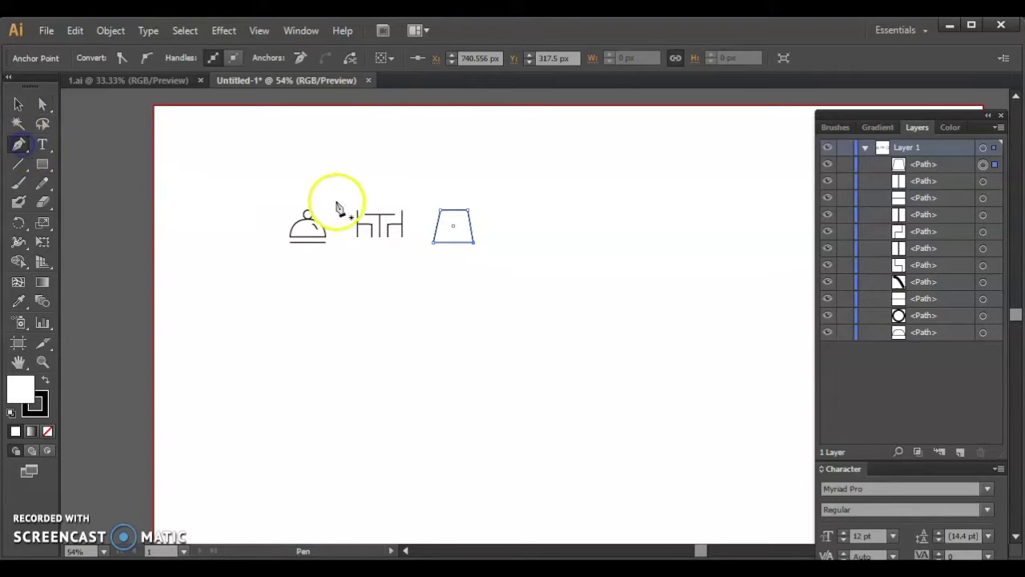
click(465, 242)
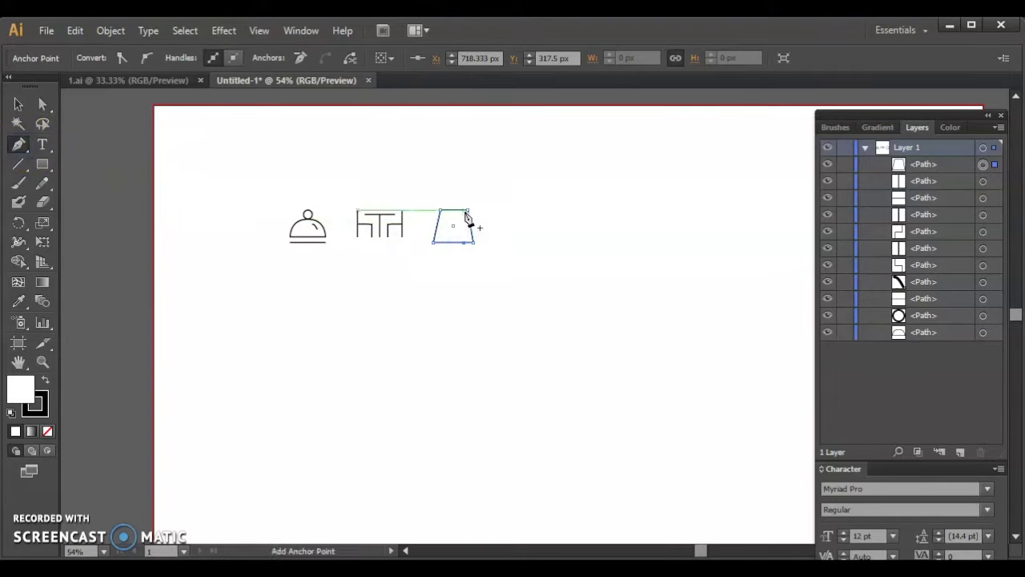
click(465, 213)
ctrl+click(448, 301)
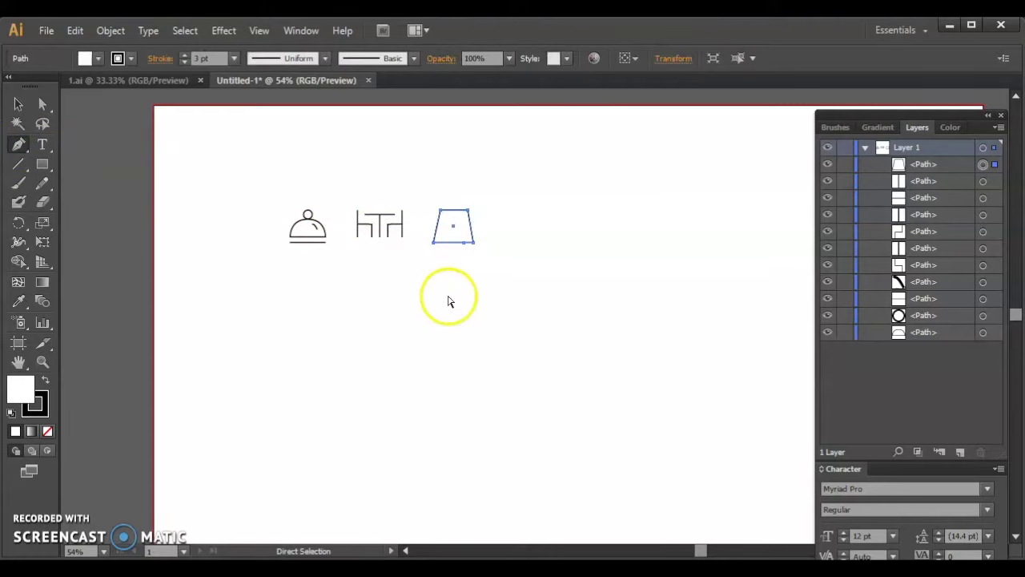
click(470, 258)
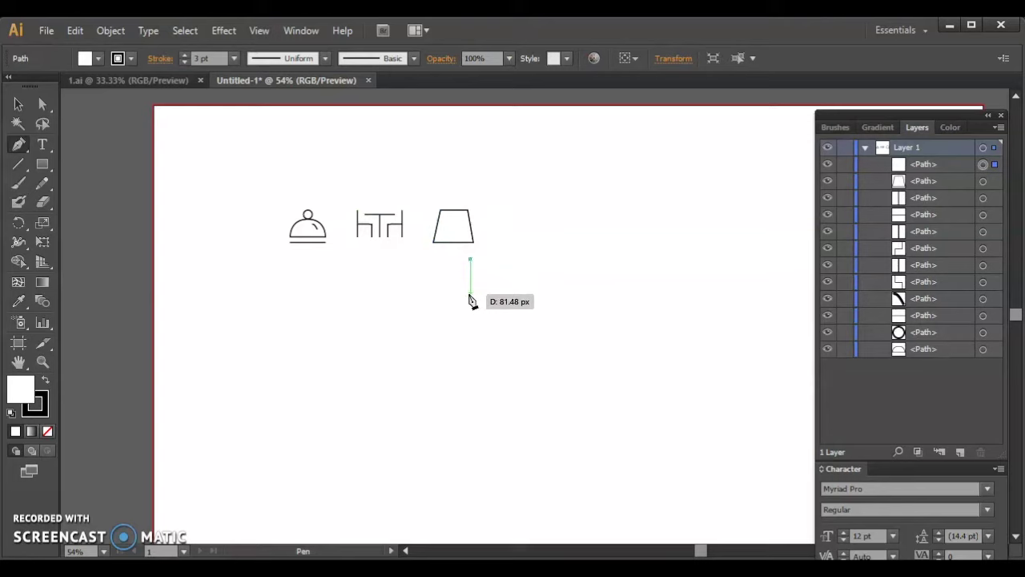
Finish the vertical line and place it inside the trapezoid as a side fold, viewed at 100%
click(470, 293)
click(20, 104)
click(273, 281)
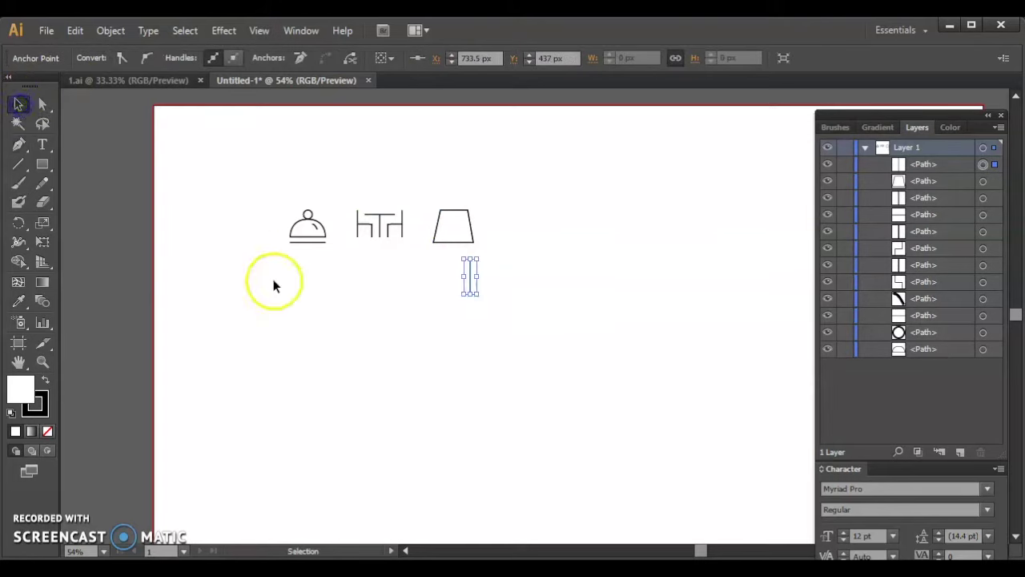
drag(472, 282, 467, 238)
click(511, 285)
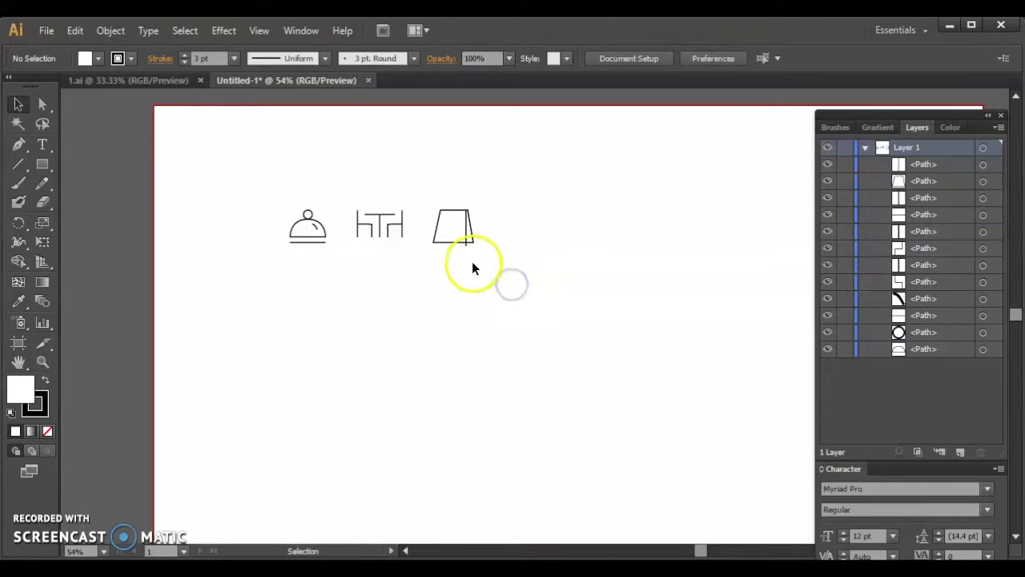
key(ctrl+1)
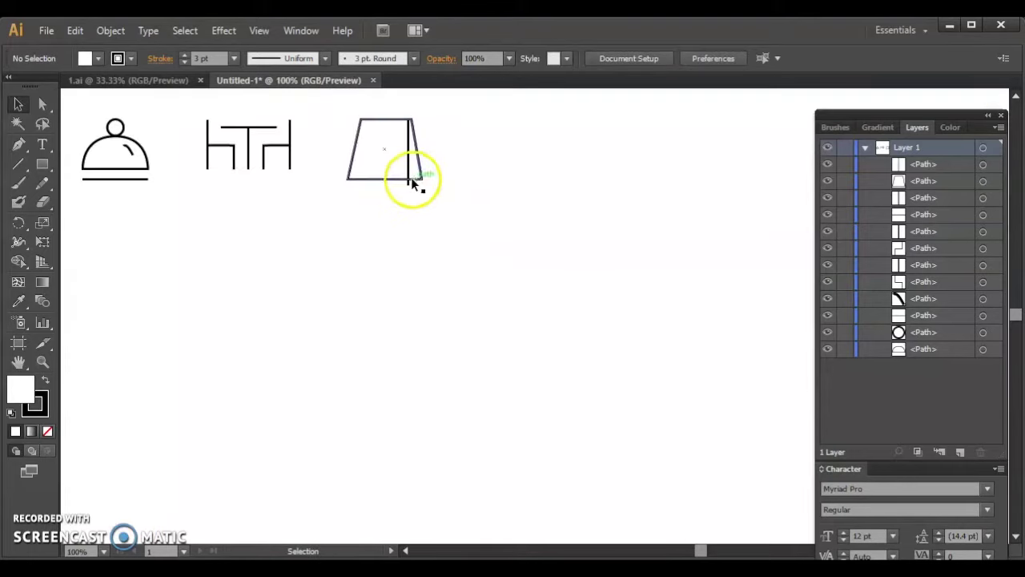
click(41, 104)
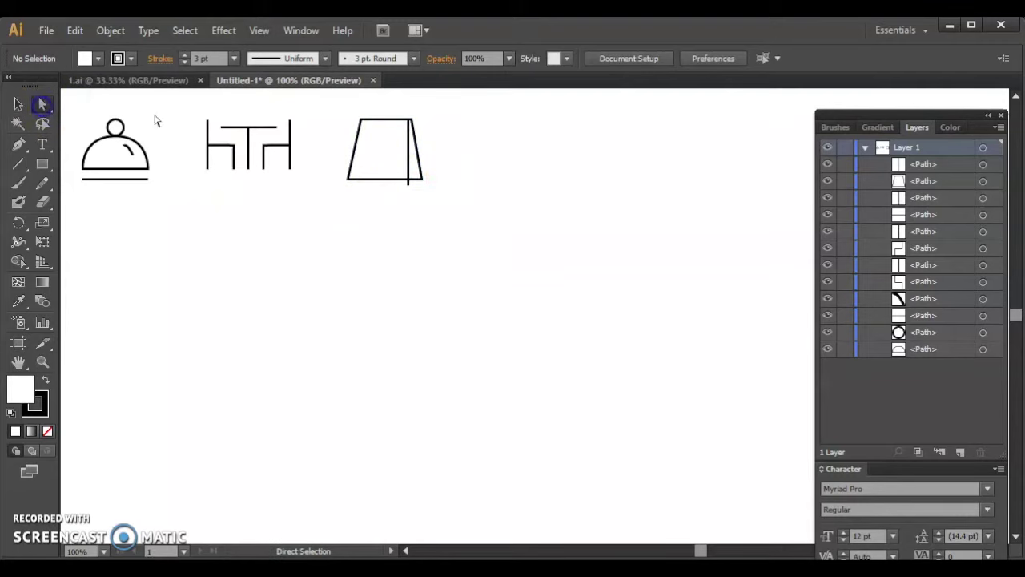
drag(410, 184, 409, 177)
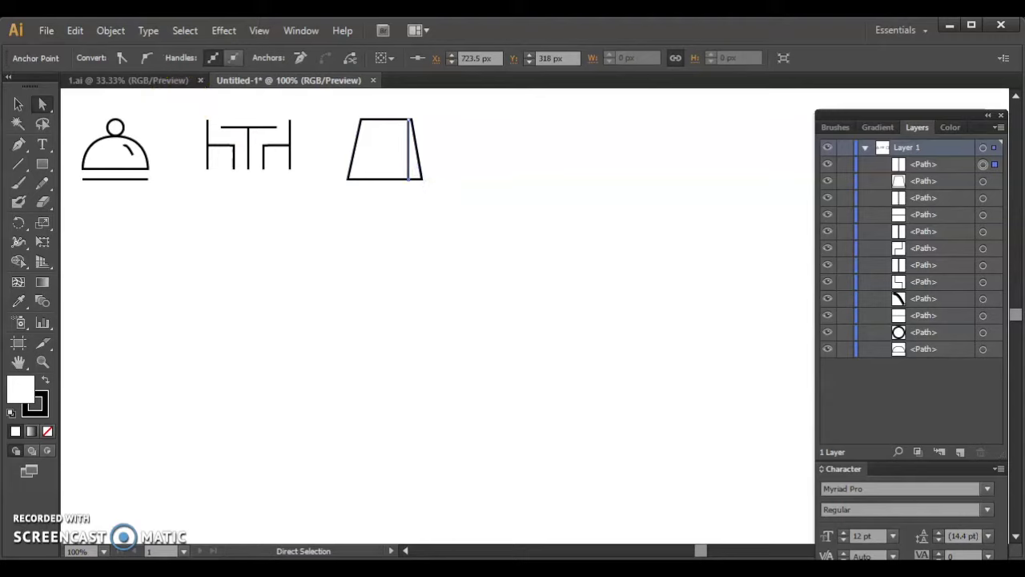
Pen-draw a curved arc handle on the bag's top edge
click(19, 144)
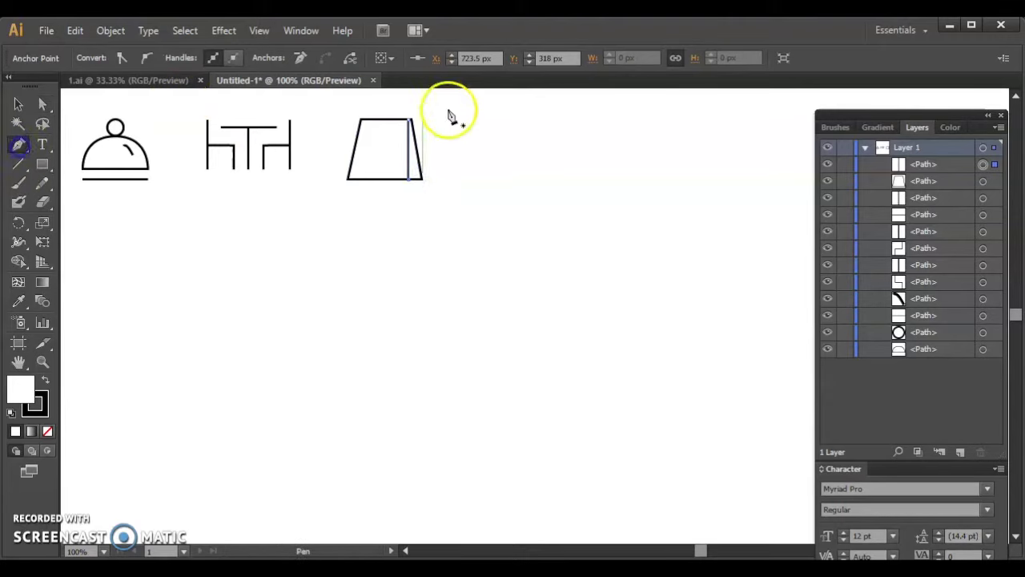
click(368, 120)
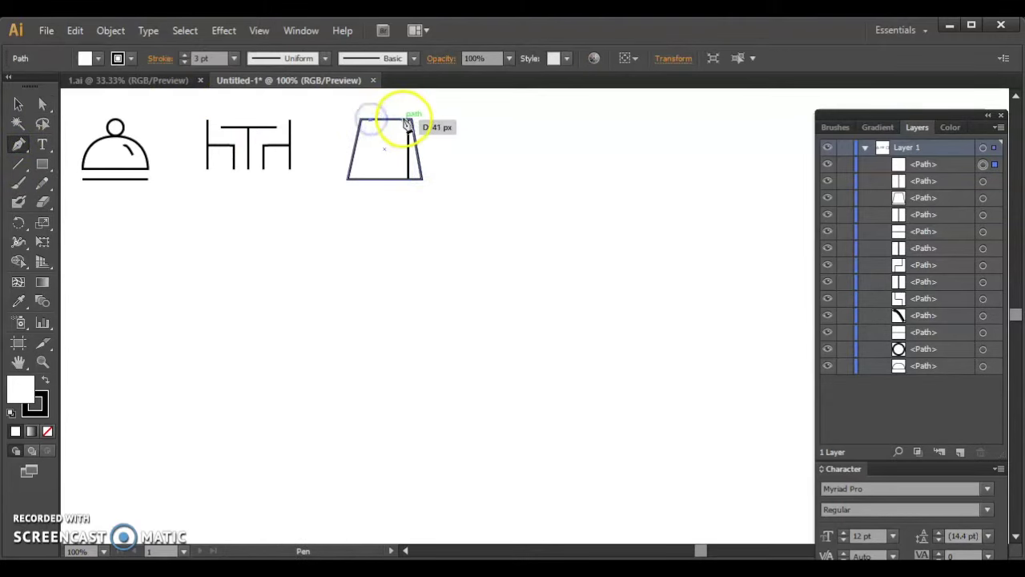
click(397, 118)
drag(396, 118, 410, 155)
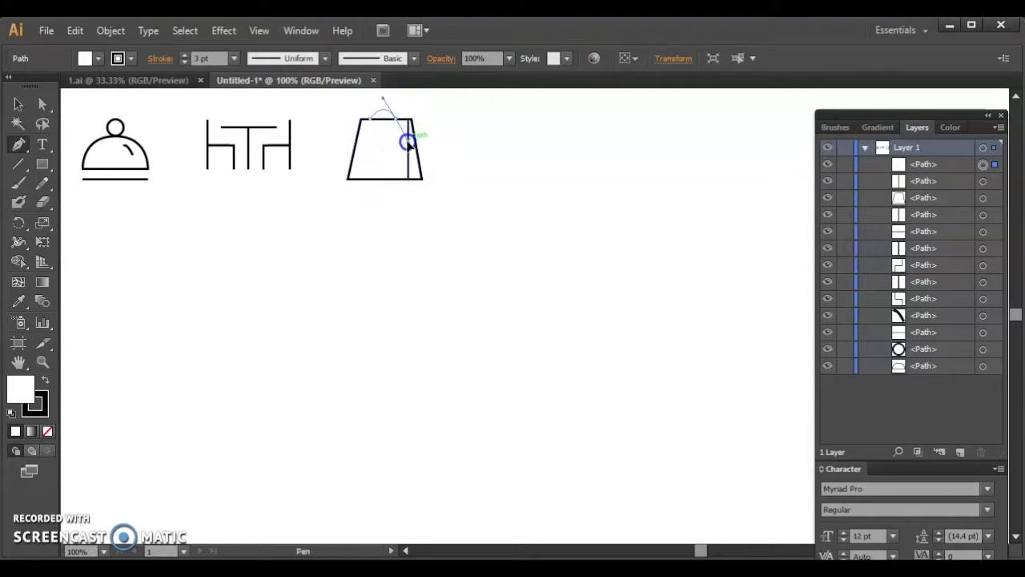
drag(410, 158, 411, 159)
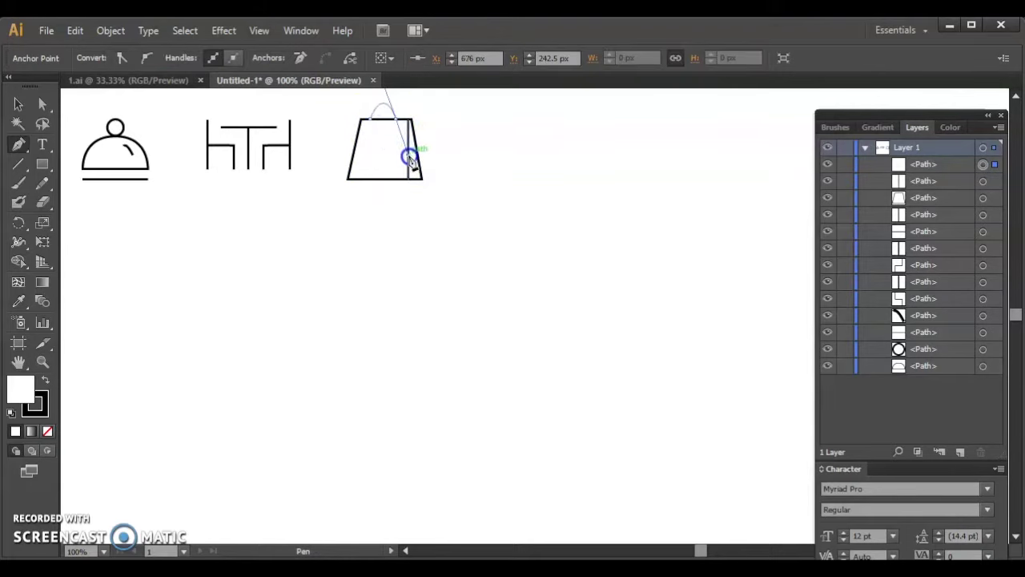
click(18, 104)
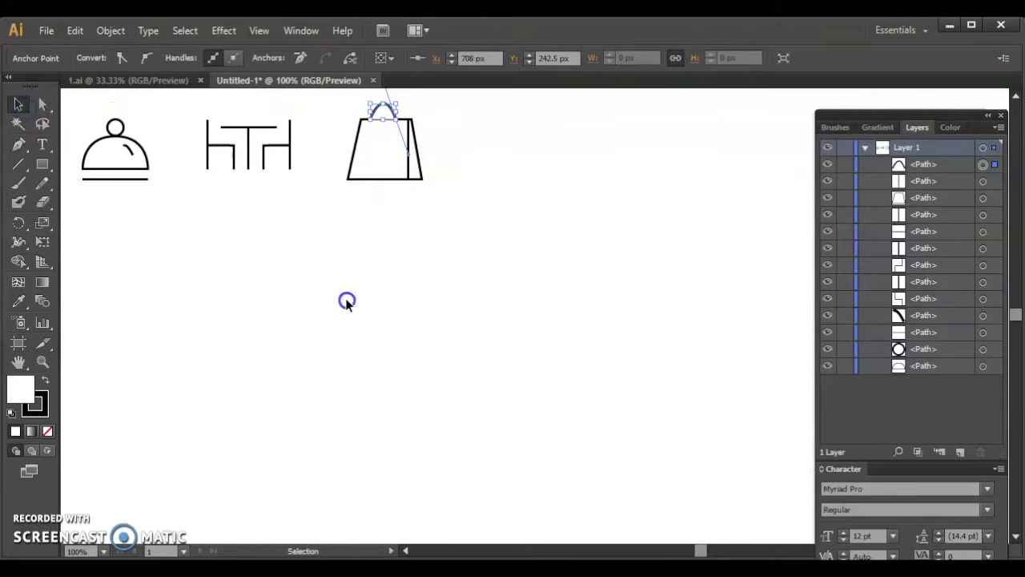
click(347, 302)
Copy the handle arc and paste a duplicate in front
click(391, 112)
key(a)
key(ctrl+c)
key(ctrl+f)
key(v)
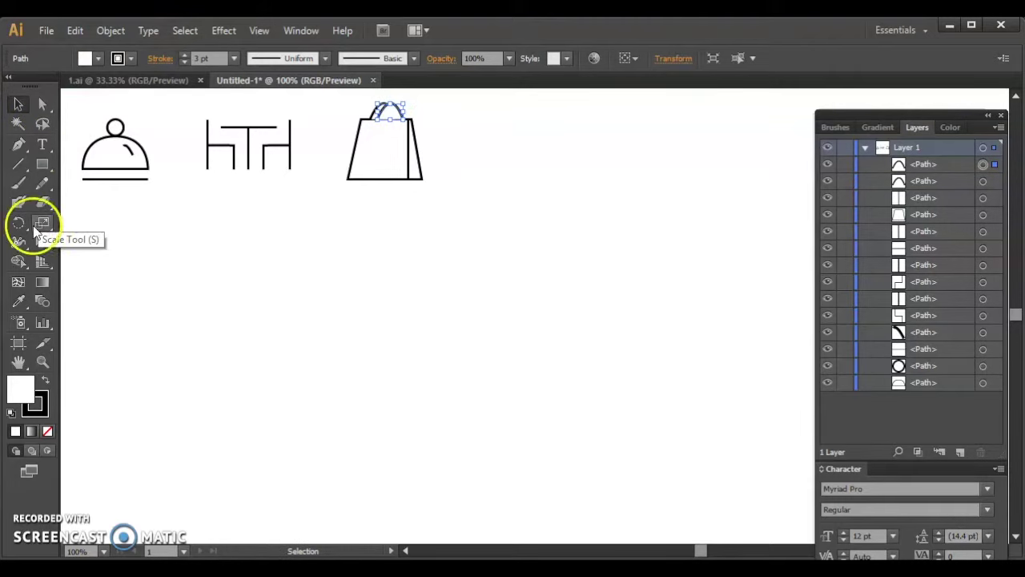
Remove the bag handle's fill and check the bag body's fill colour
click(48, 431)
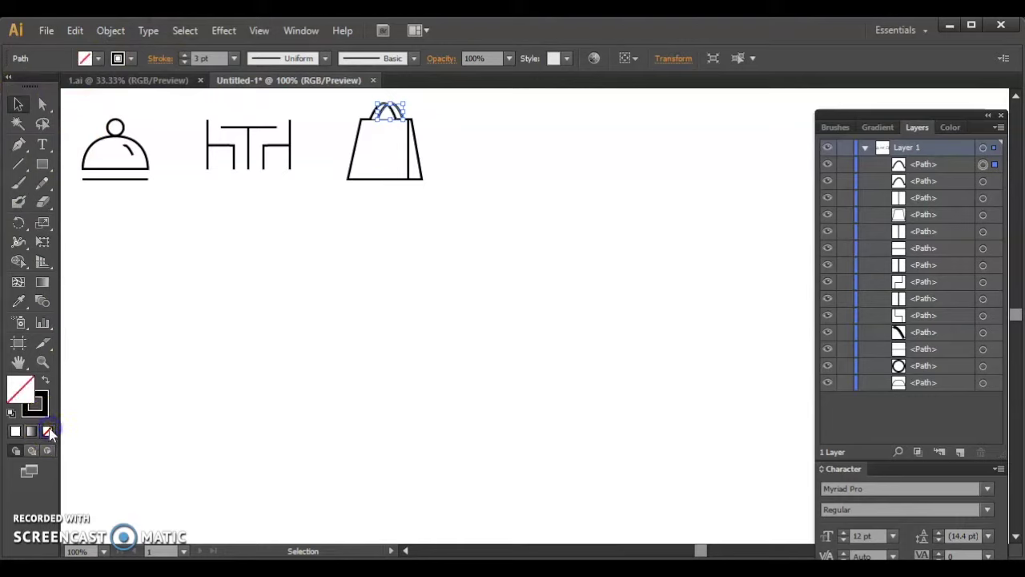
click(280, 387)
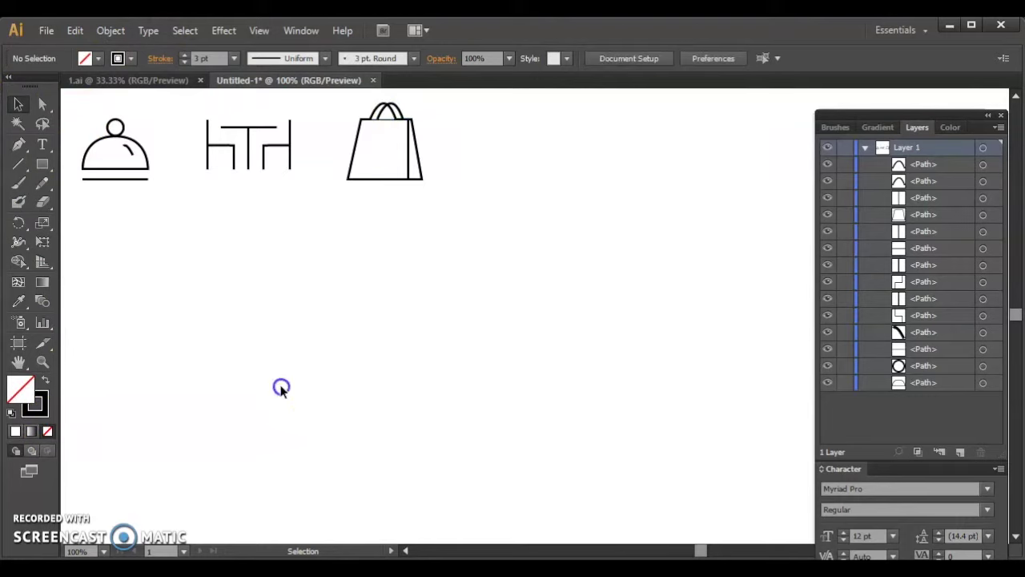
click(385, 142)
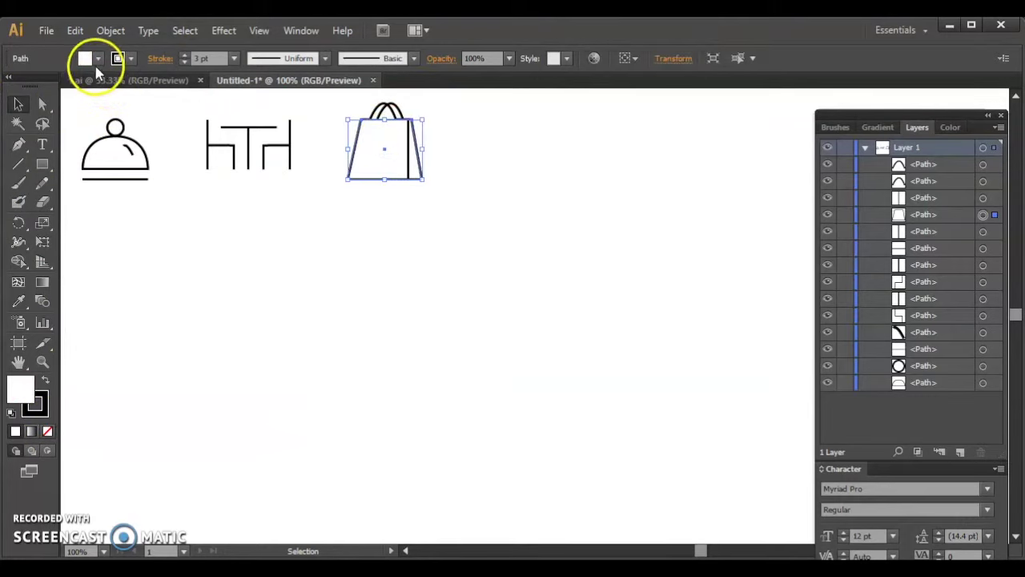
click(89, 59)
click(288, 343)
click(289, 343)
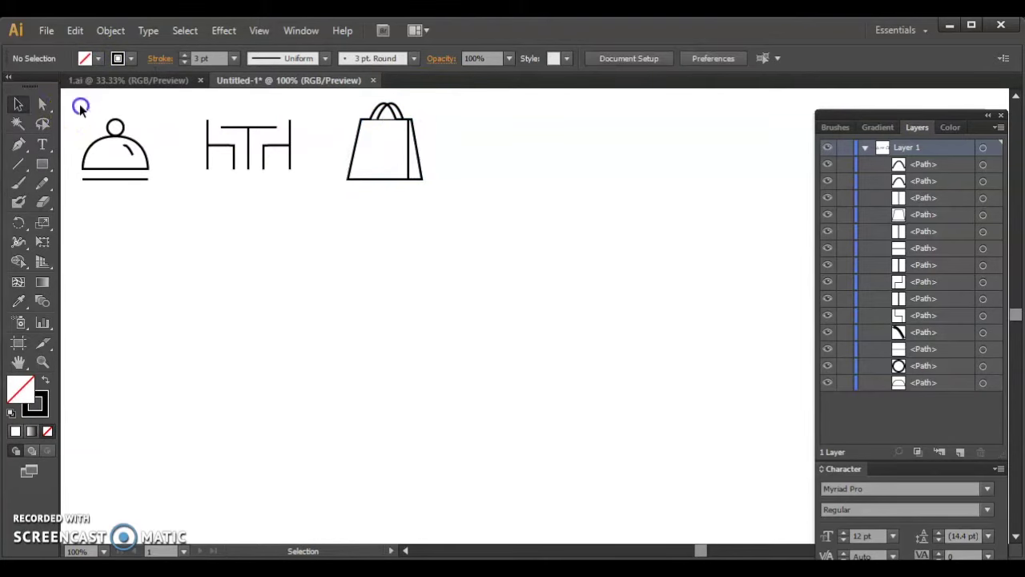
Marquee-select all three icons and set their fill to None
drag(80, 108, 446, 249)
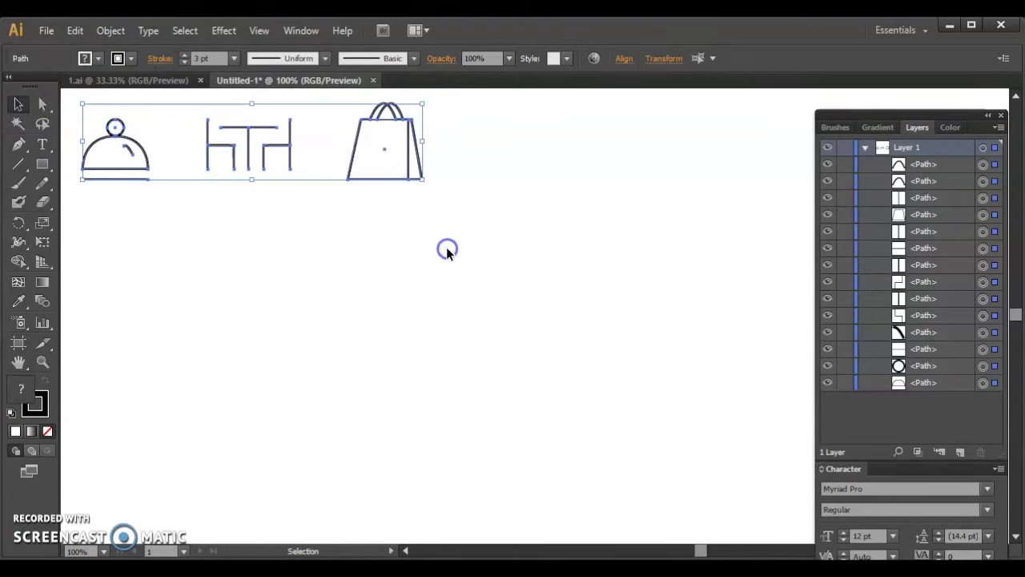
click(97, 60)
click(6, 85)
click(323, 300)
click(322, 300)
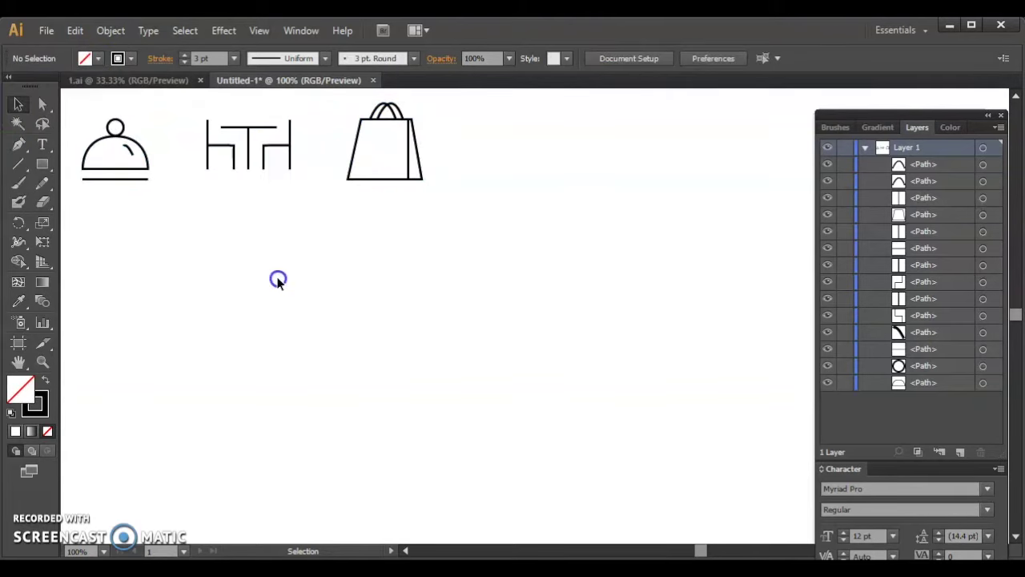
scroll(277, 280, left, 5)
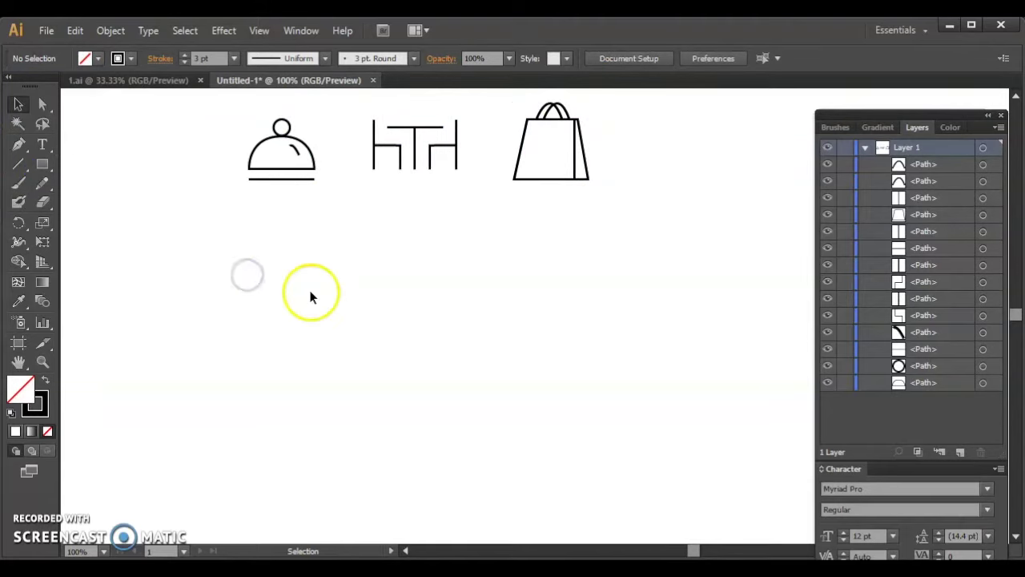
Pen-draw a curved bowl side to the right of the bag
click(18, 144)
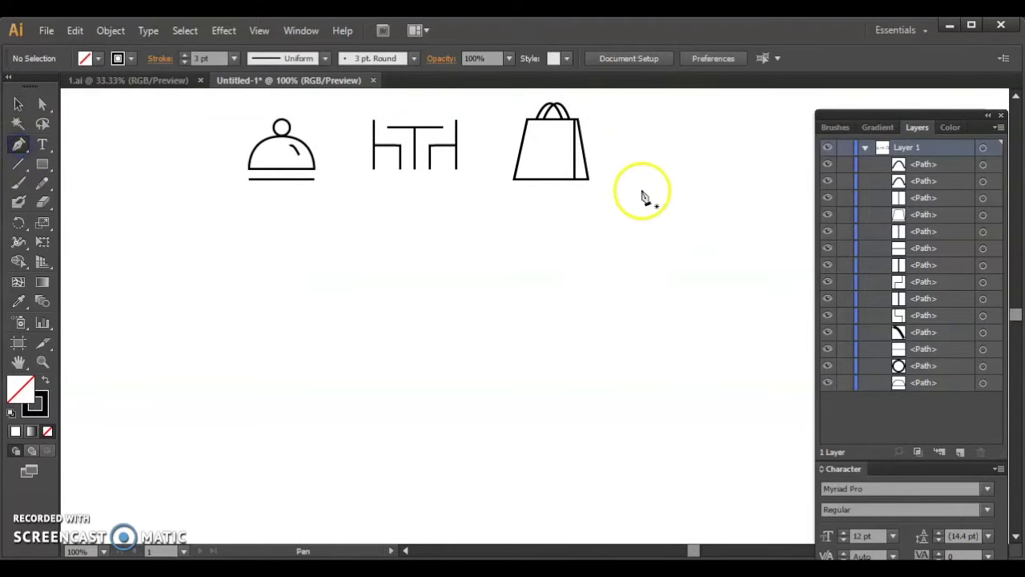
click(627, 140)
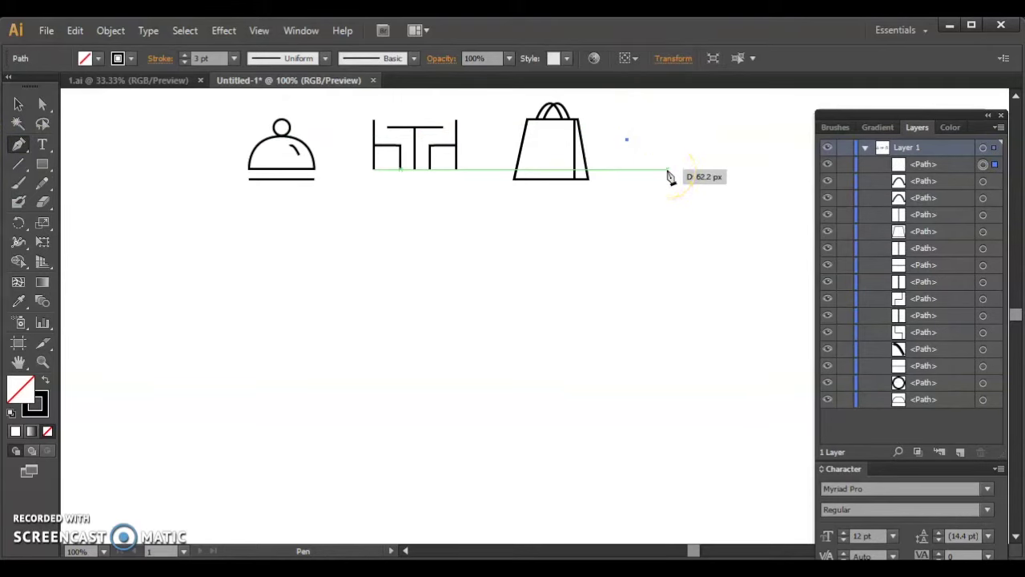
drag(654, 167, 668, 169)
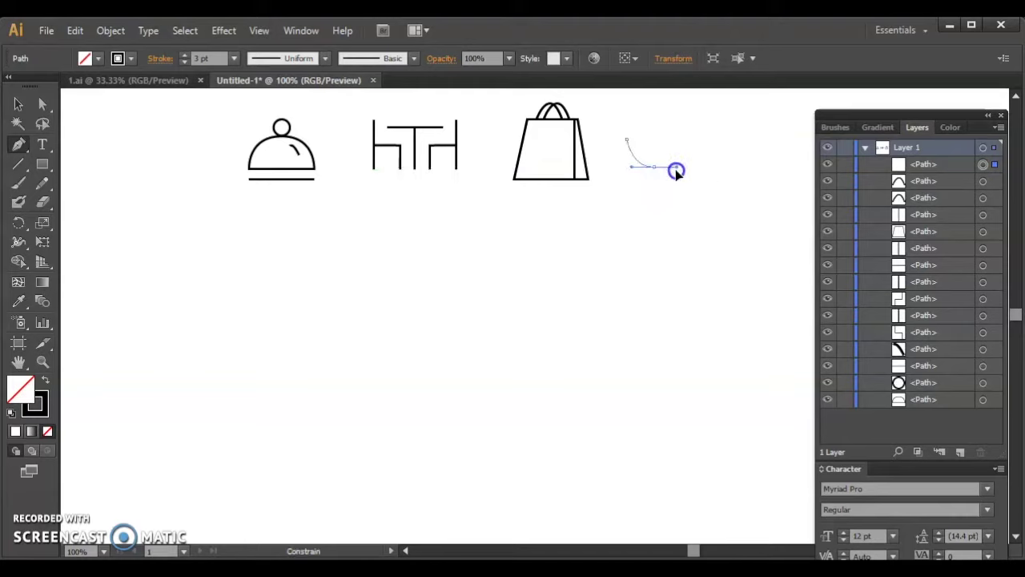
drag(675, 176, 677, 179)
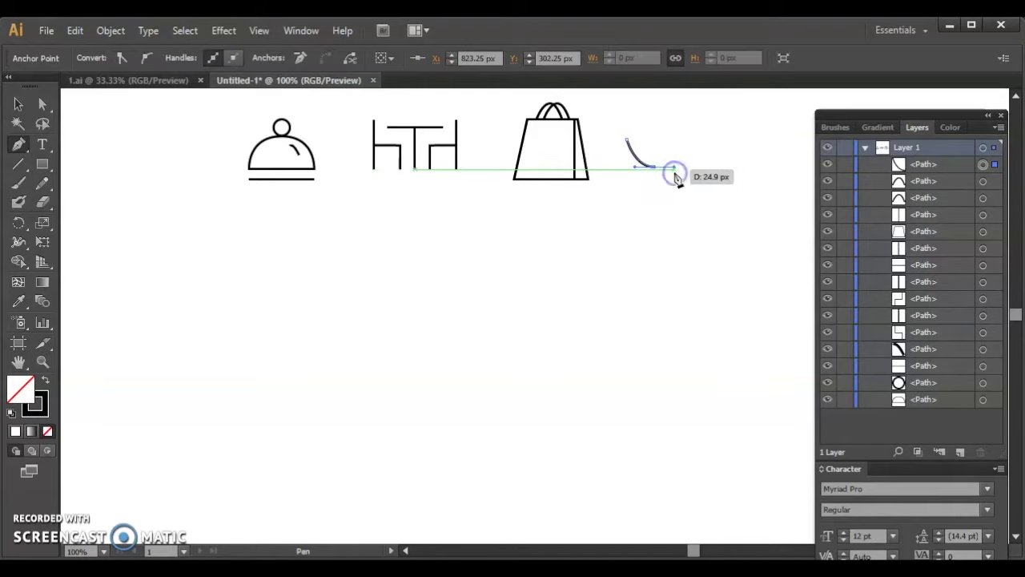
key(ctrl)
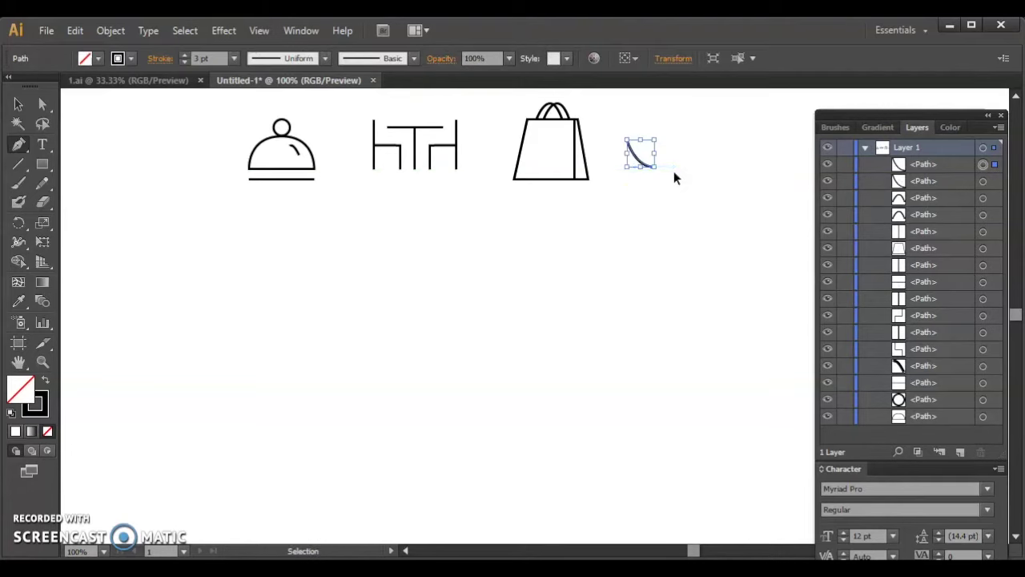
Copy the curve and flip the copy horizontally
click(676, 92)
click(674, 59)
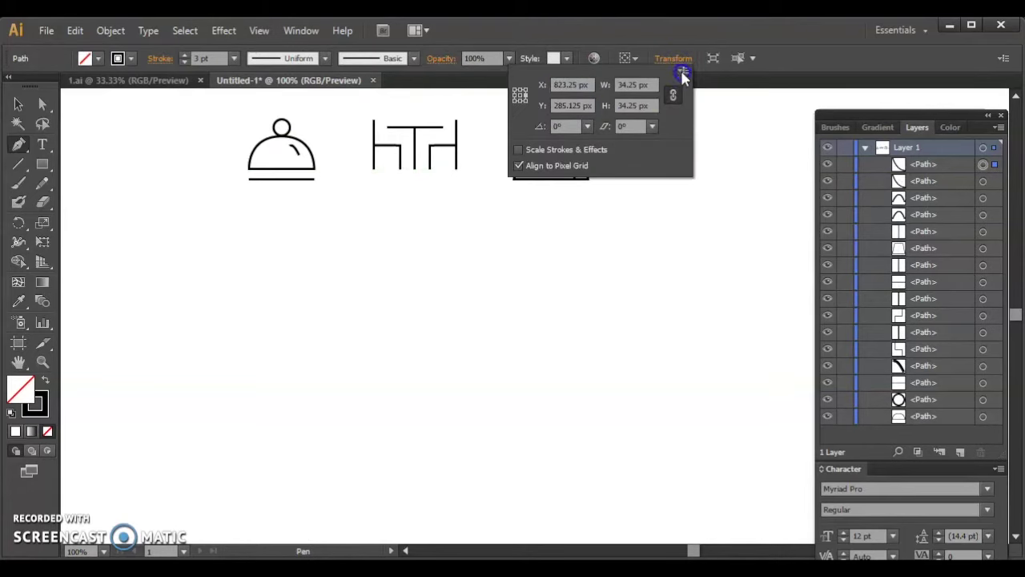
click(682, 70)
click(738, 81)
click(400, 363)
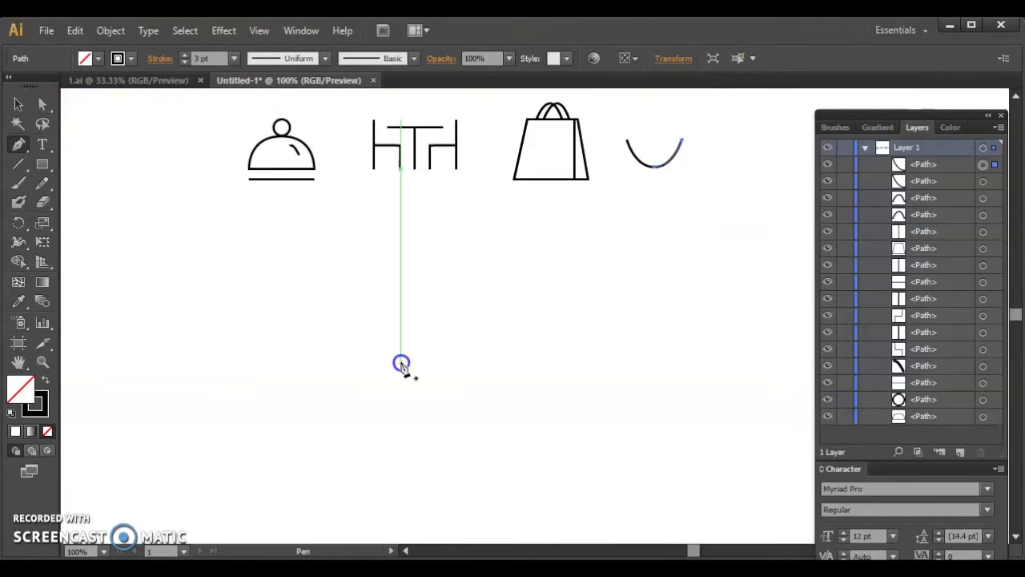
Join the two curve halves and close them into a bowl outline
click(19, 145)
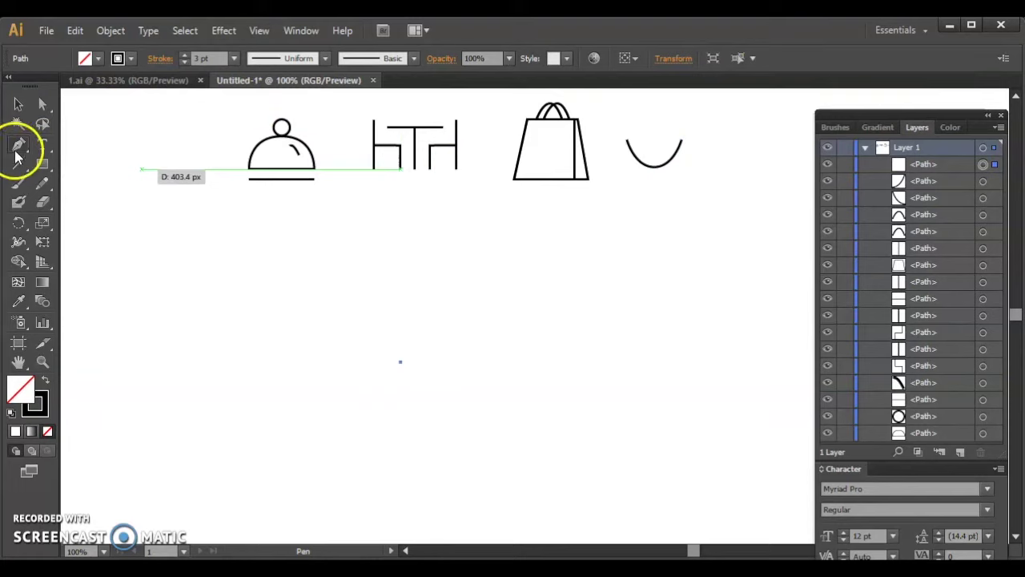
drag(621, 156, 630, 146)
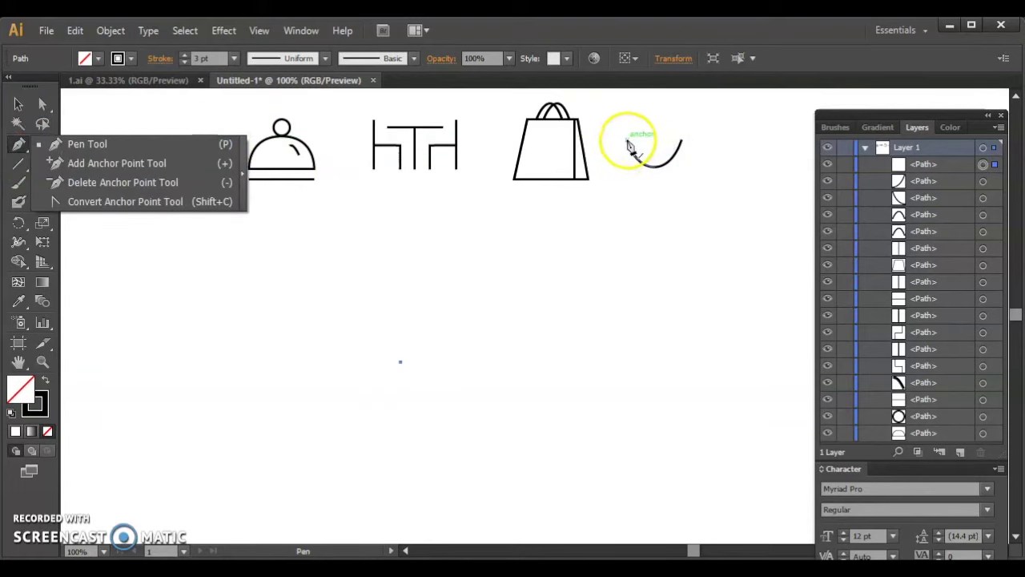
drag(630, 147, 681, 142)
click(18, 104)
click(198, 288)
click(18, 144)
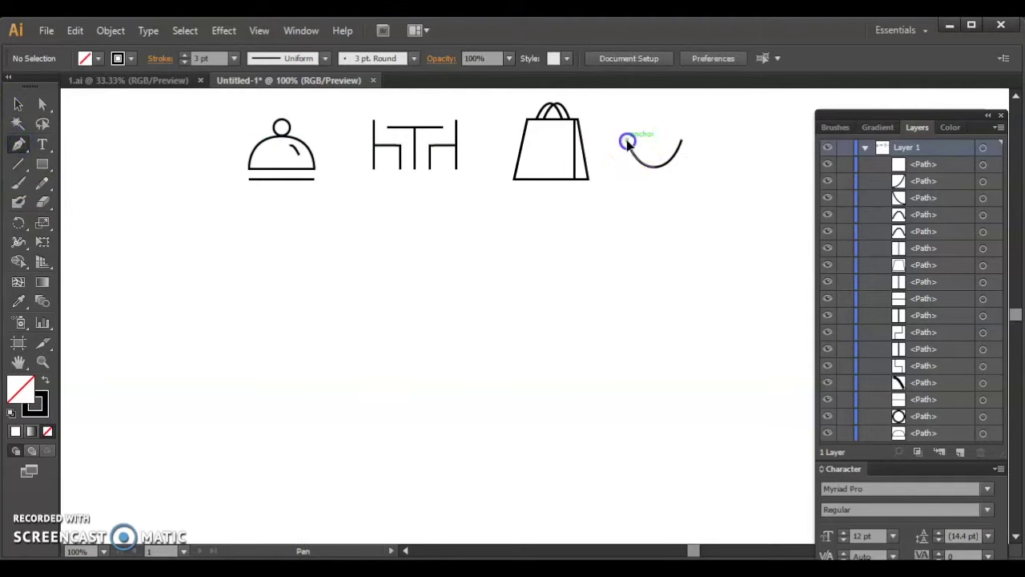
drag(625, 141, 676, 149)
click(683, 141)
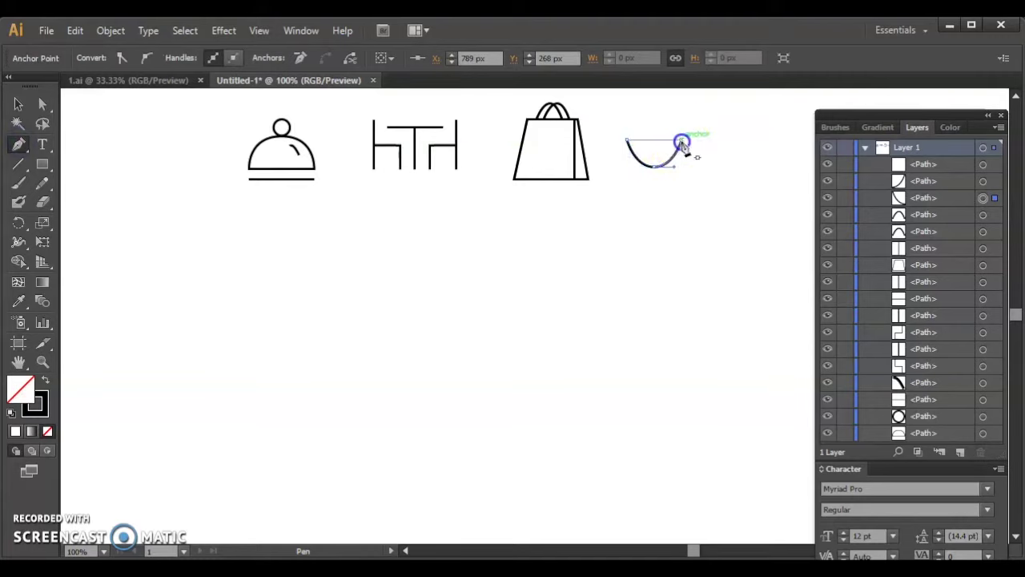
click(18, 104)
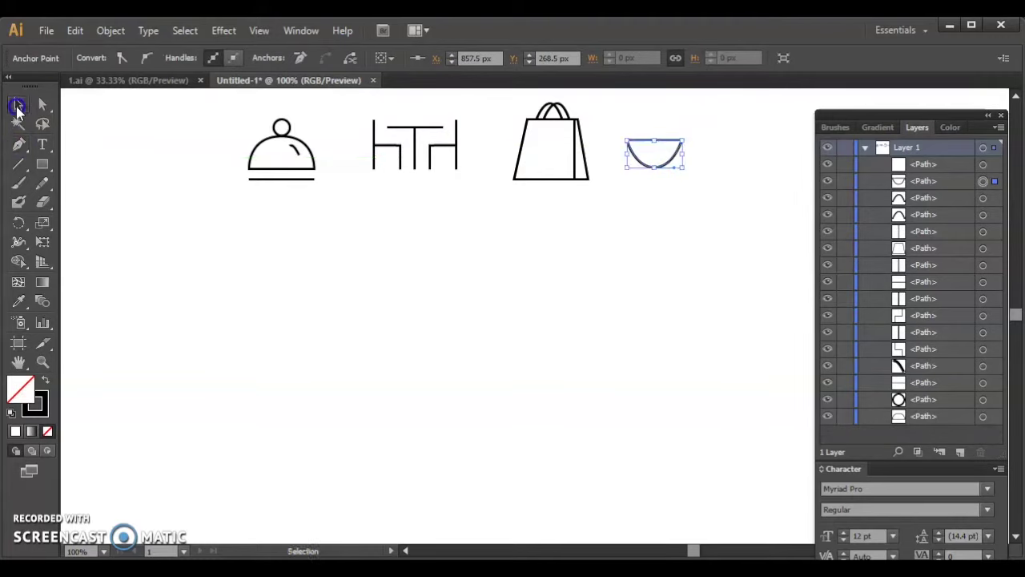
click(141, 258)
Pen-draw a small rectangular base under the bowl and begin a curved steam stroke above
click(17, 144)
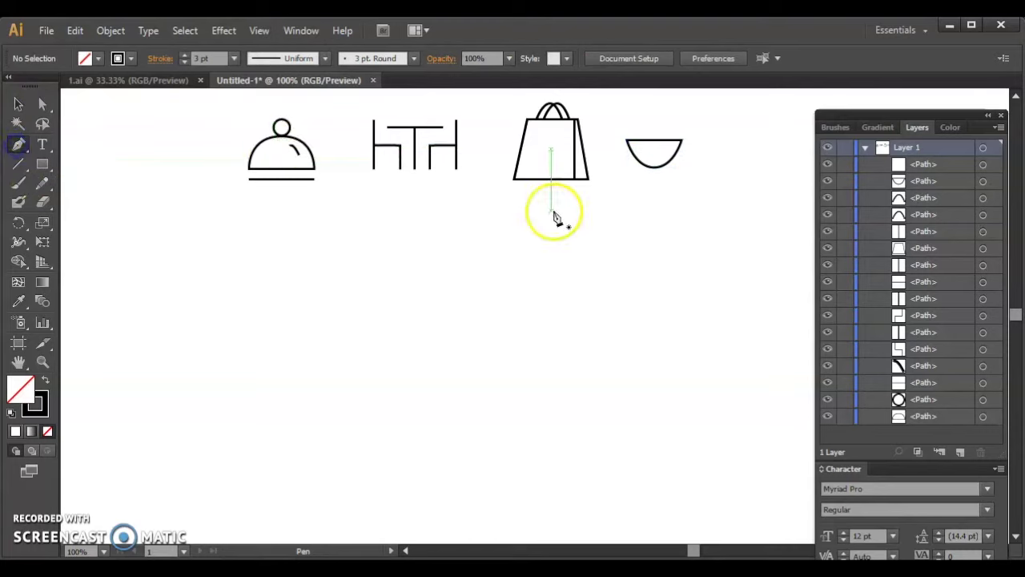
click(636, 170)
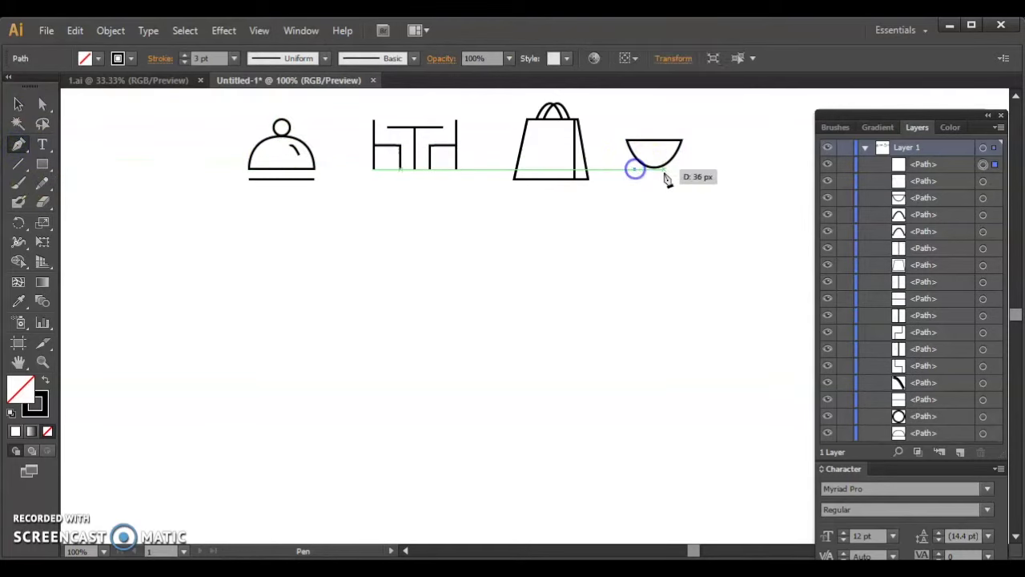
click(677, 171)
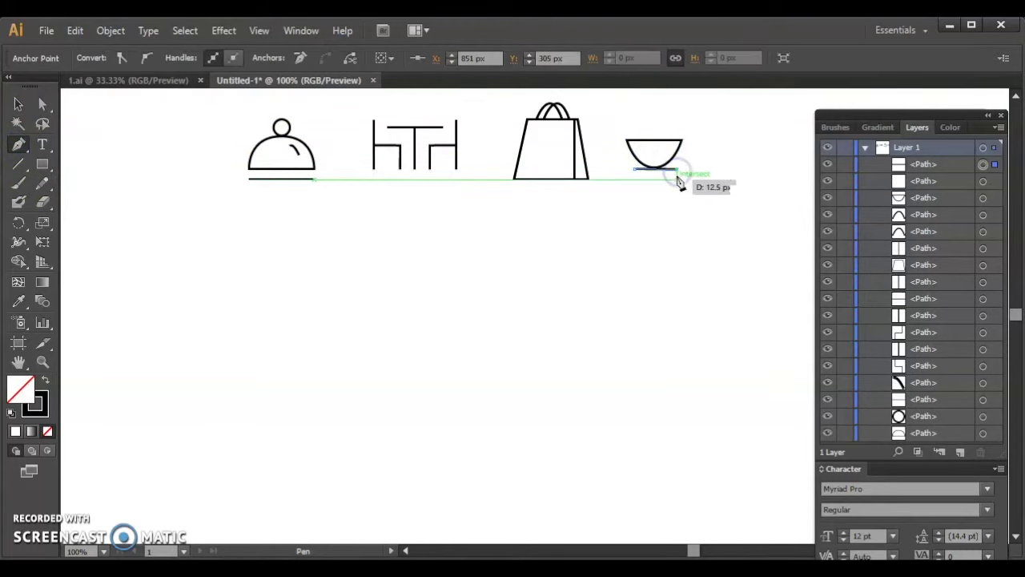
click(677, 179)
click(634, 179)
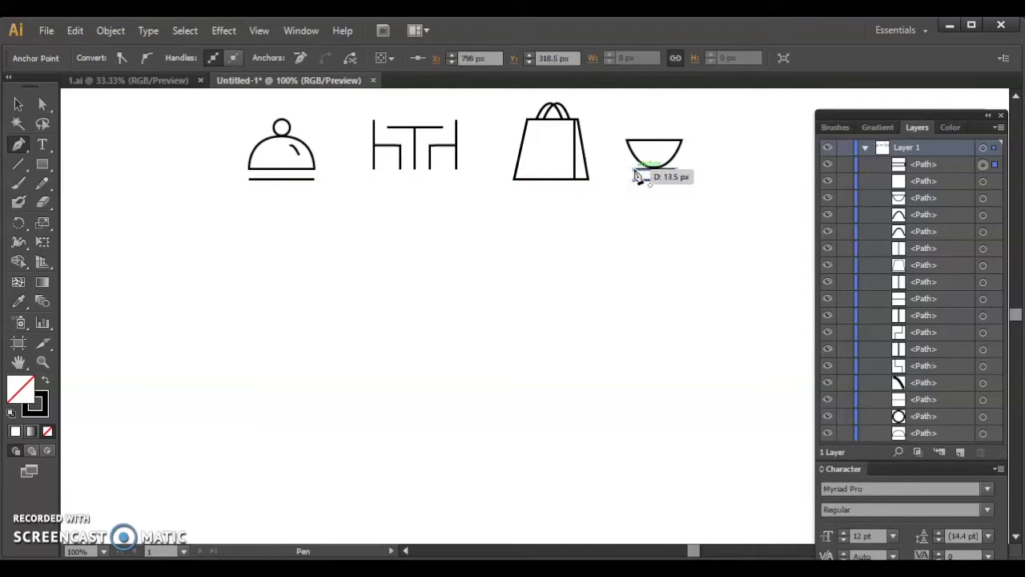
click(636, 170)
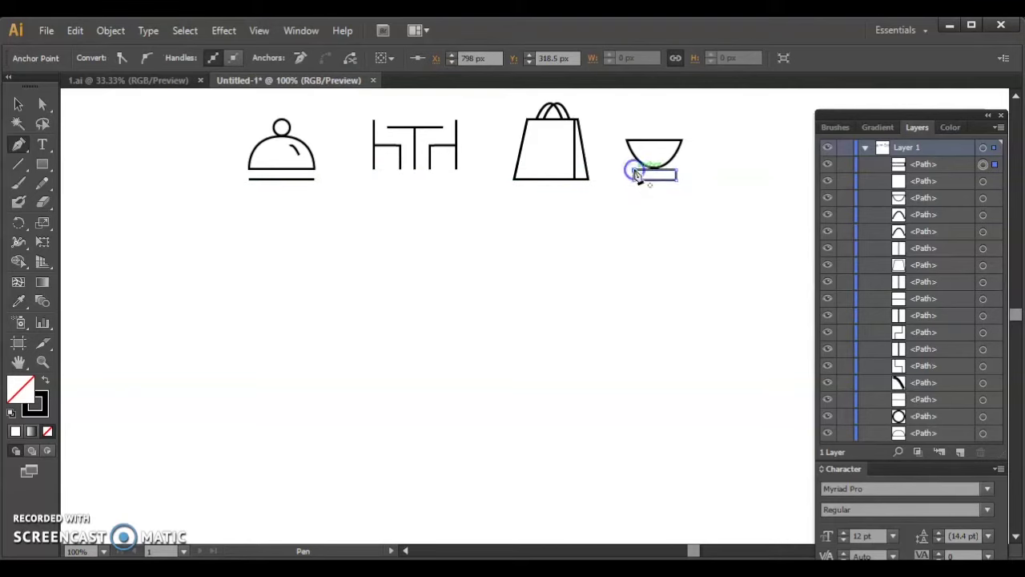
click(642, 115)
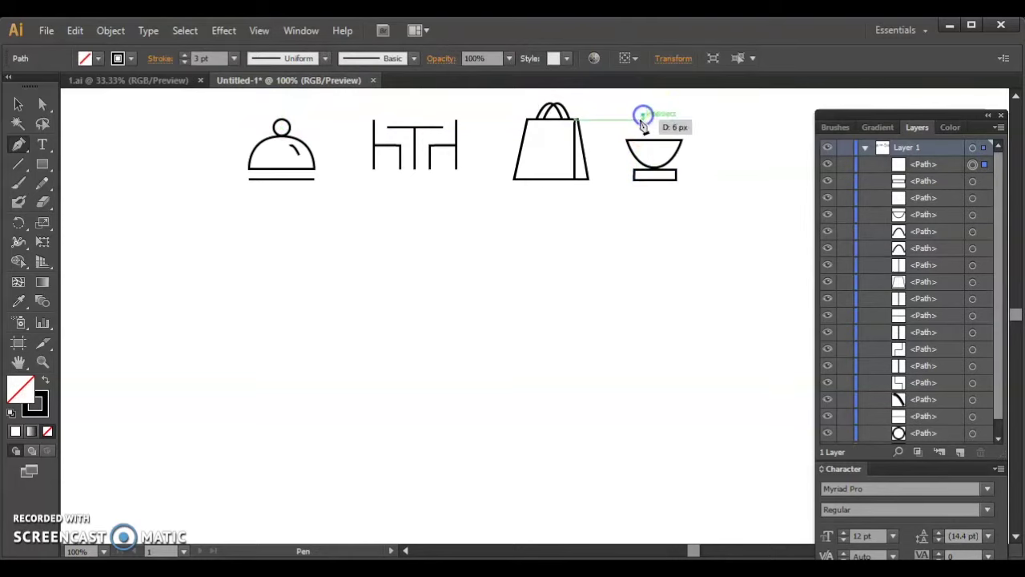
drag(645, 132, 631, 138)
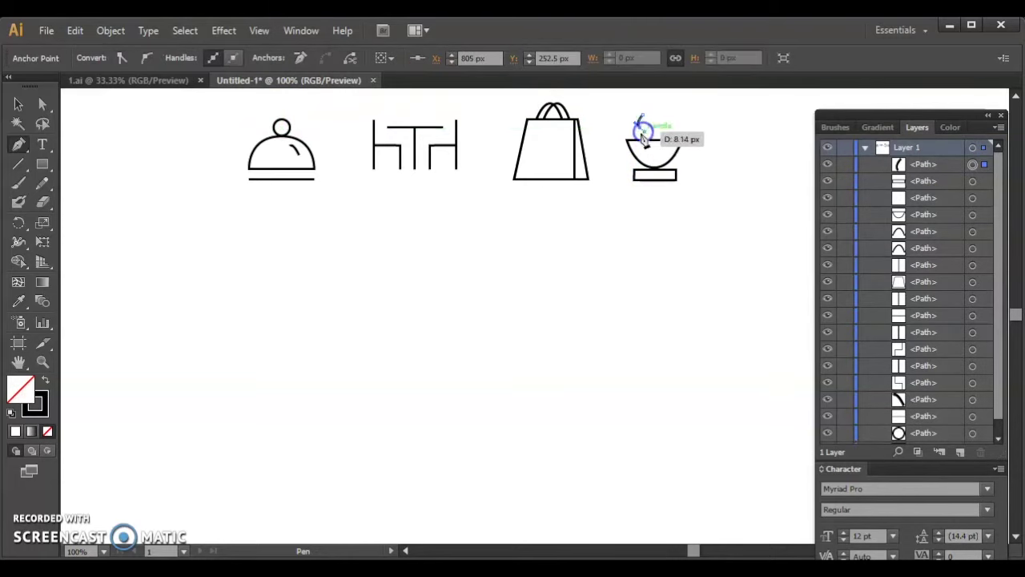
Extend the steam squiggle toward the bowl and paste a copy in front
mouse_move(629, 141)
mouse_down()
mouse_move(643, 148)
mouse_move(641, 138)
mouse_up()
click(19, 104)
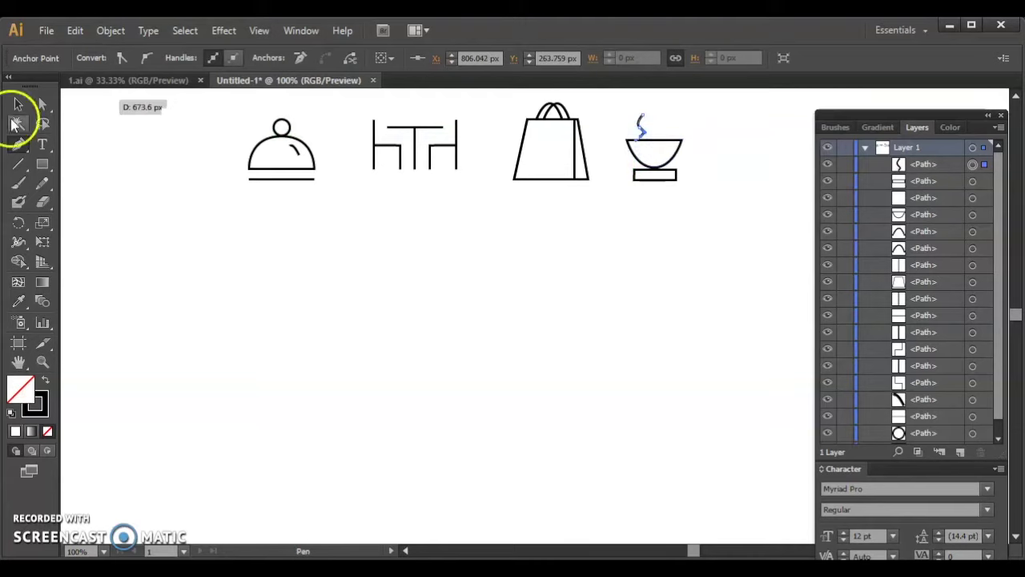
click(404, 362)
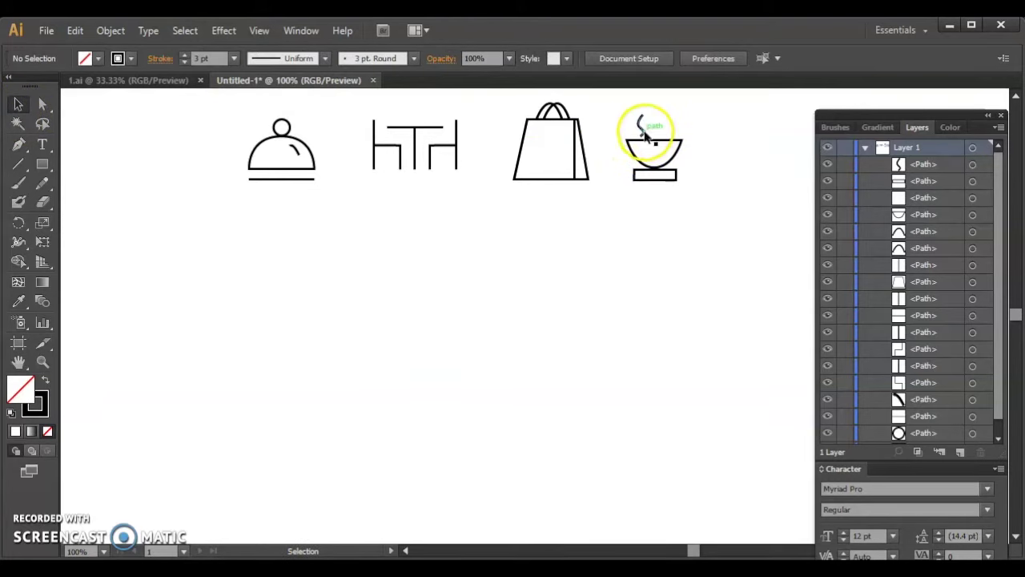
click(644, 130)
key(a)
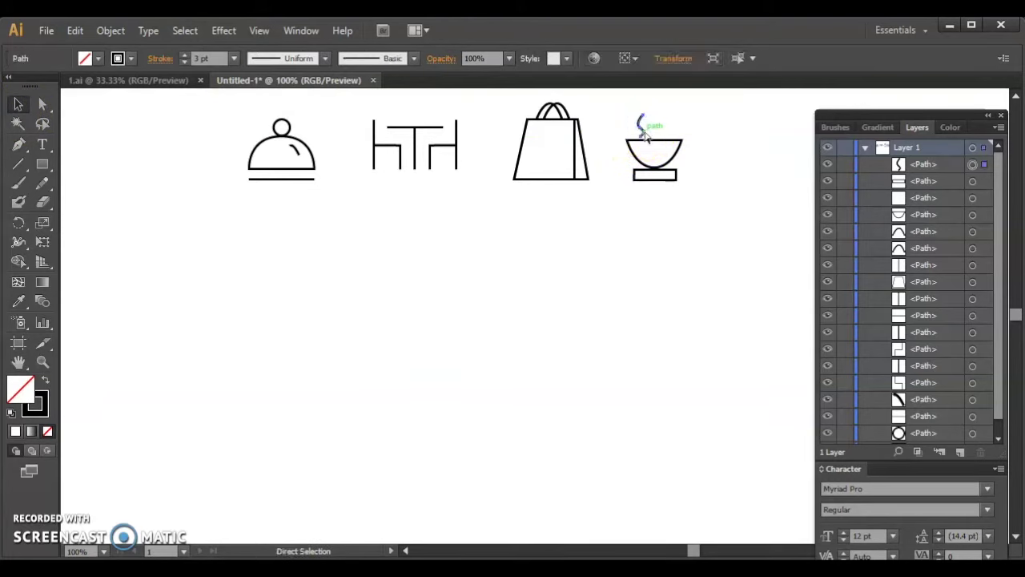
key(ctrl+c)
key(ctrl+f)
key(ctrl+f)
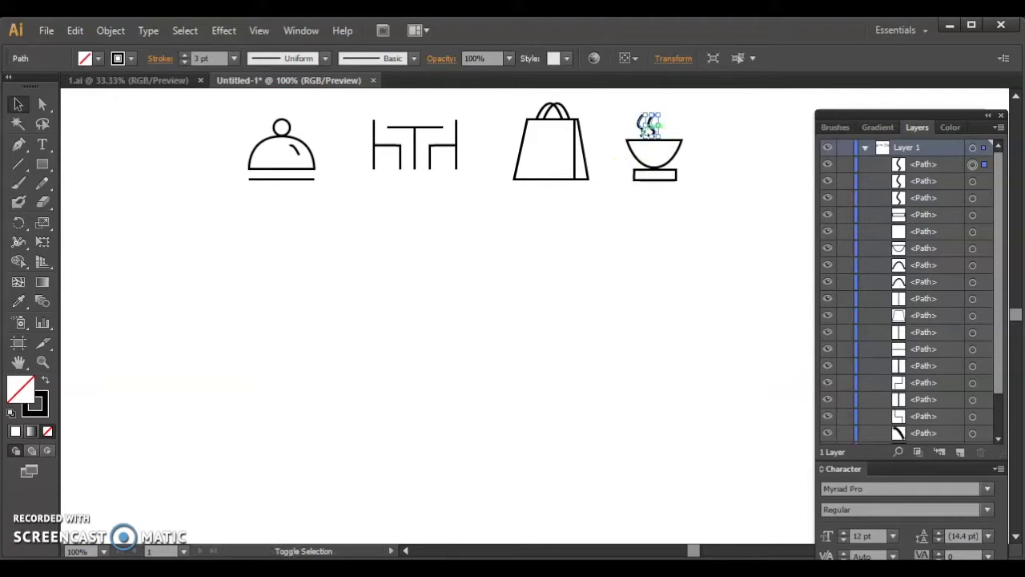
Position the steam squiggle copy above the bowl and check the alignment options
drag(651, 125, 645, 126)
click(635, 57)
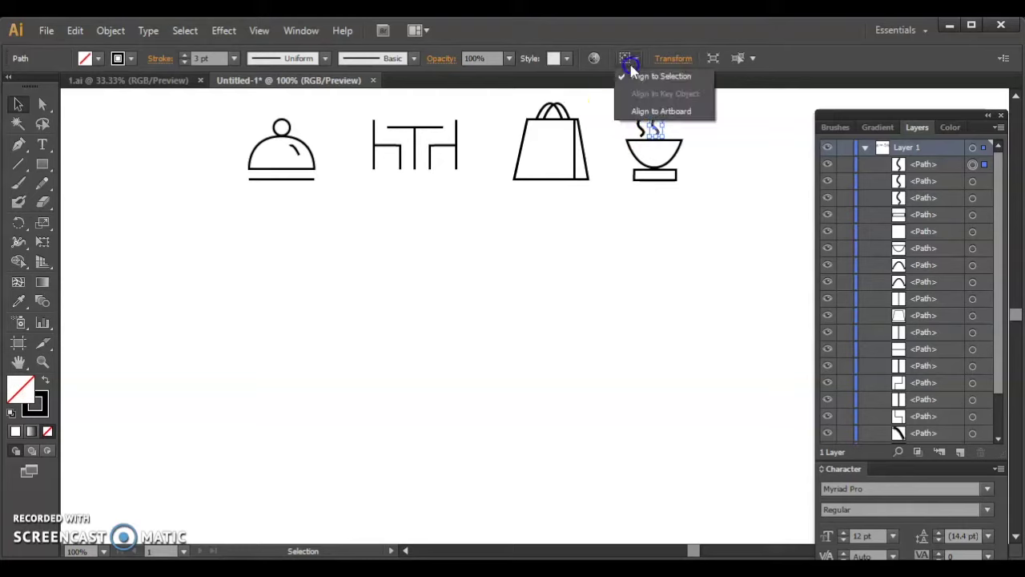
click(618, 155)
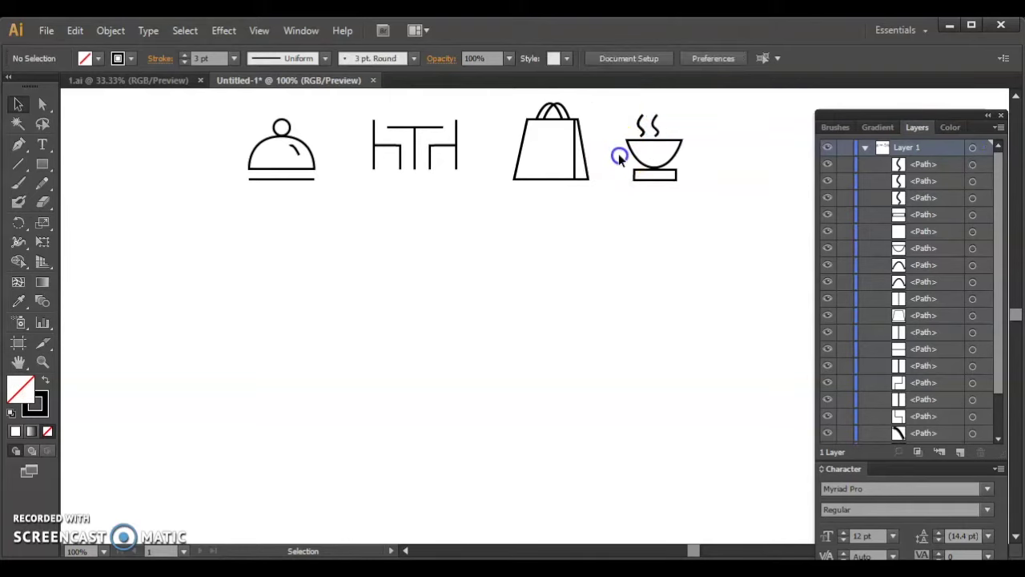
click(642, 135)
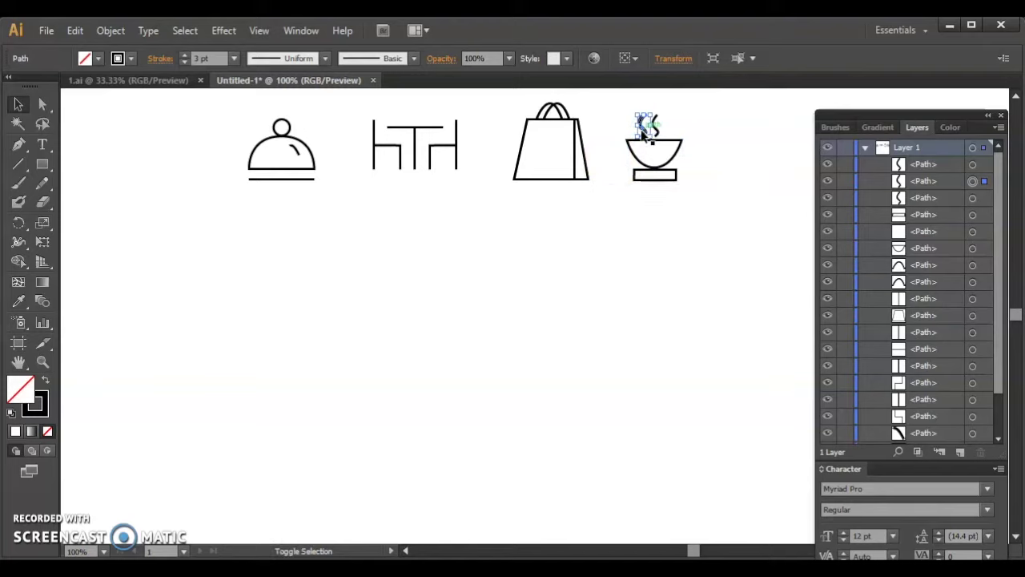
click(628, 284)
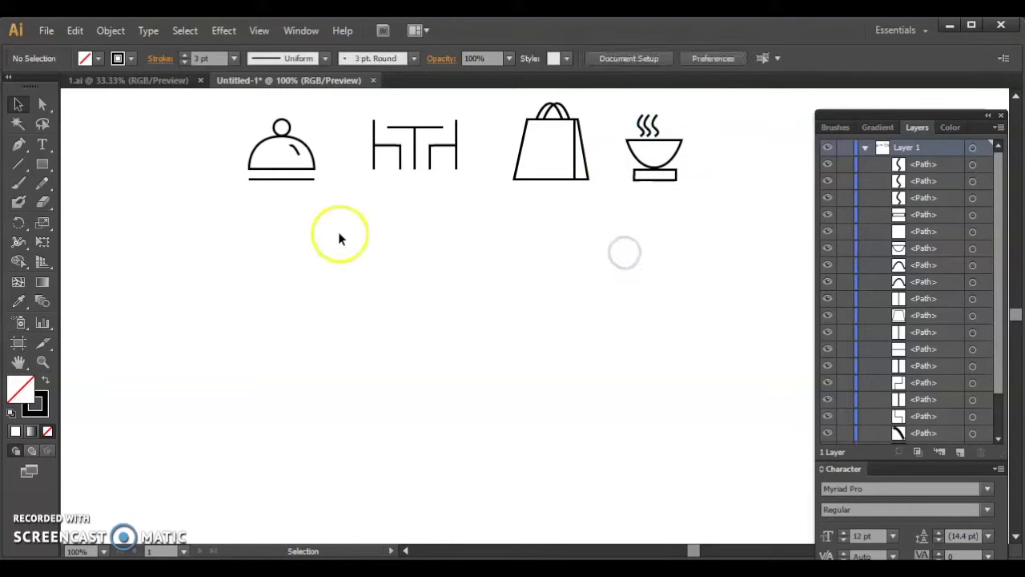
key(ctrl+minus)
key(ctrl+minus)
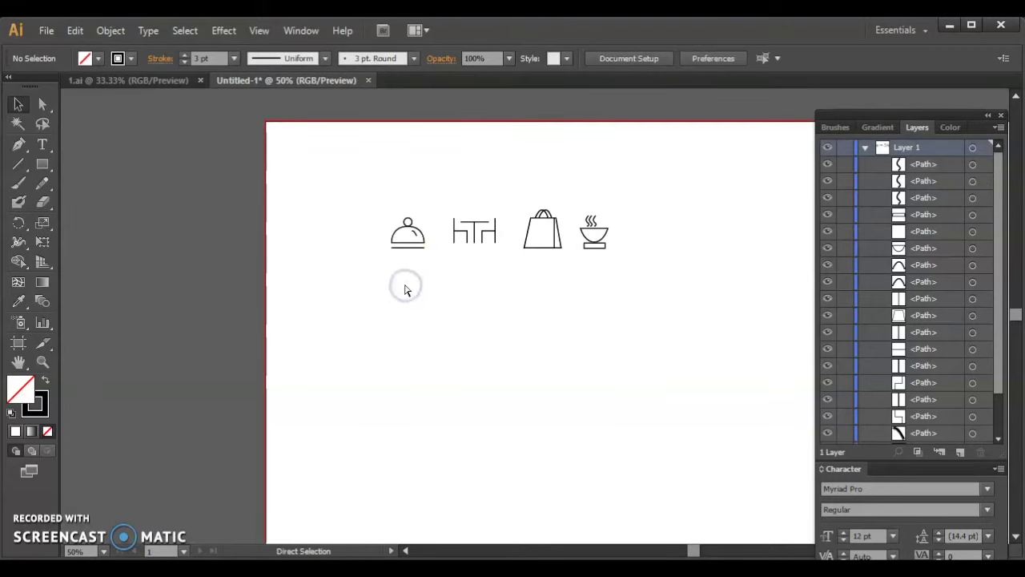
Draw a small oval below the icon row as the spoon bowl
key(ctrl+plus)
key(ctrl+plus)
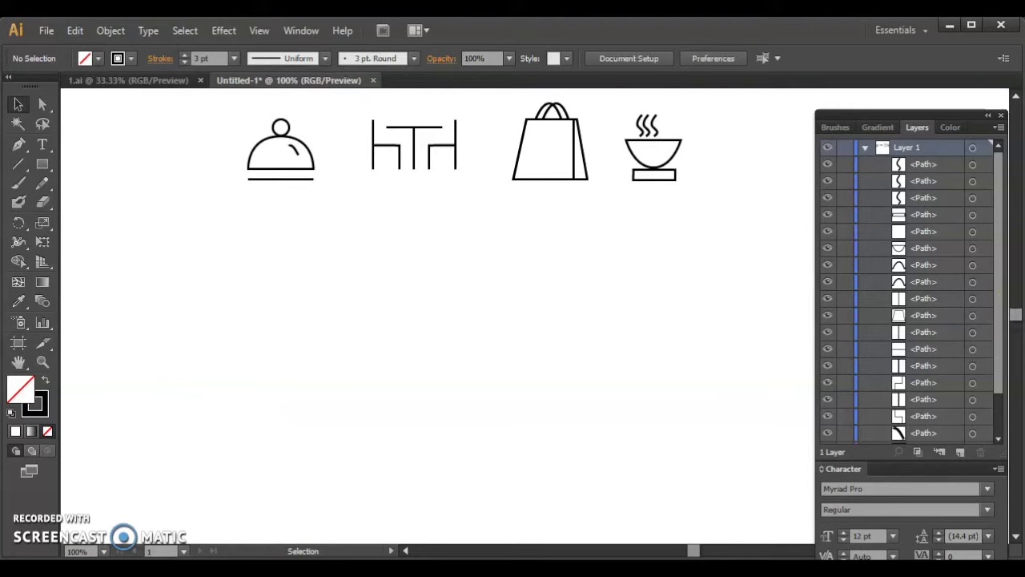
drag(1015, 317, 1015, 310)
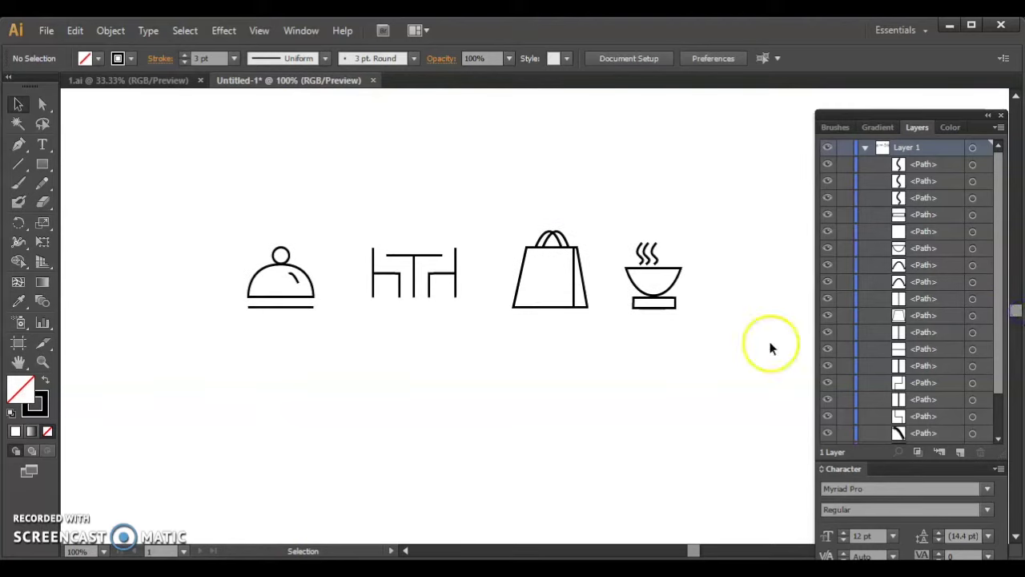
click(660, 390)
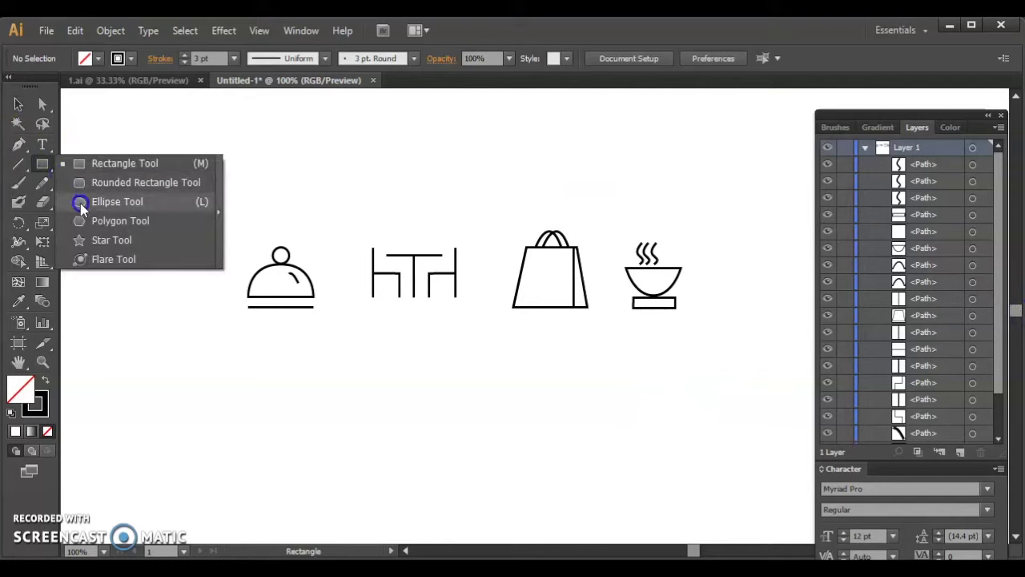
drag(40, 164, 80, 203)
drag(318, 416, 329, 436)
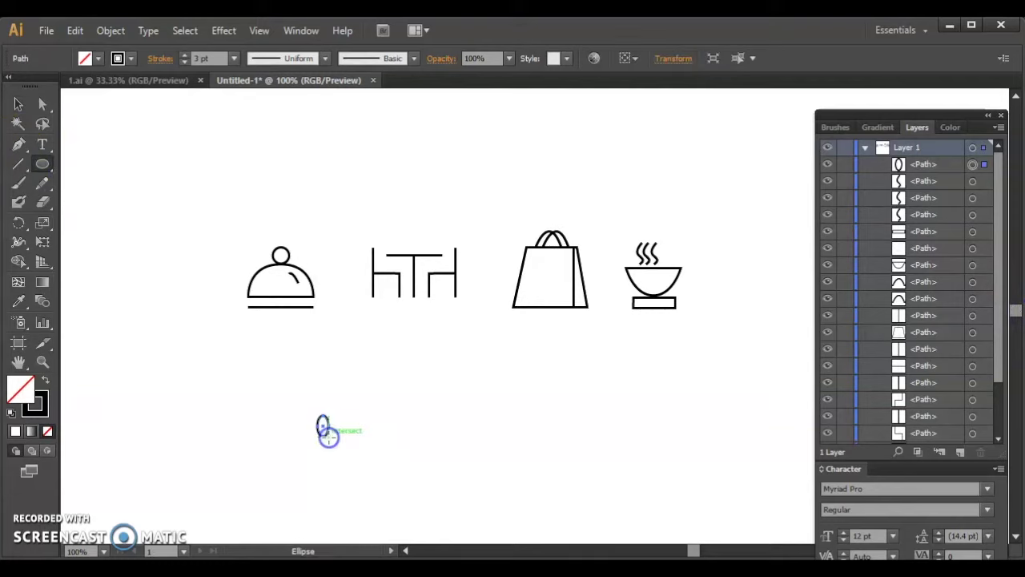
Draw a straight vertical handle line under the oval with the Pen tool
click(19, 144)
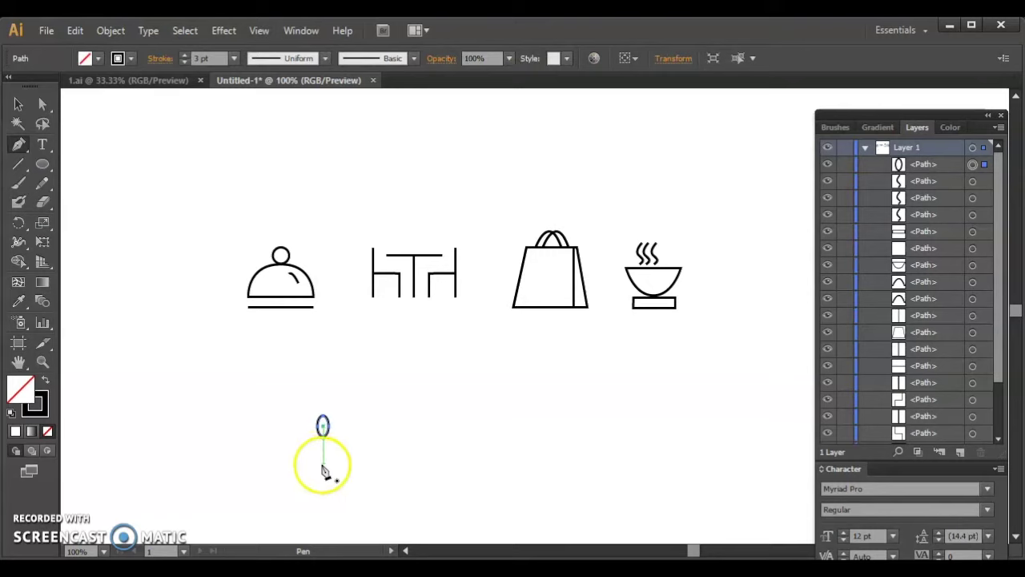
click(323, 463)
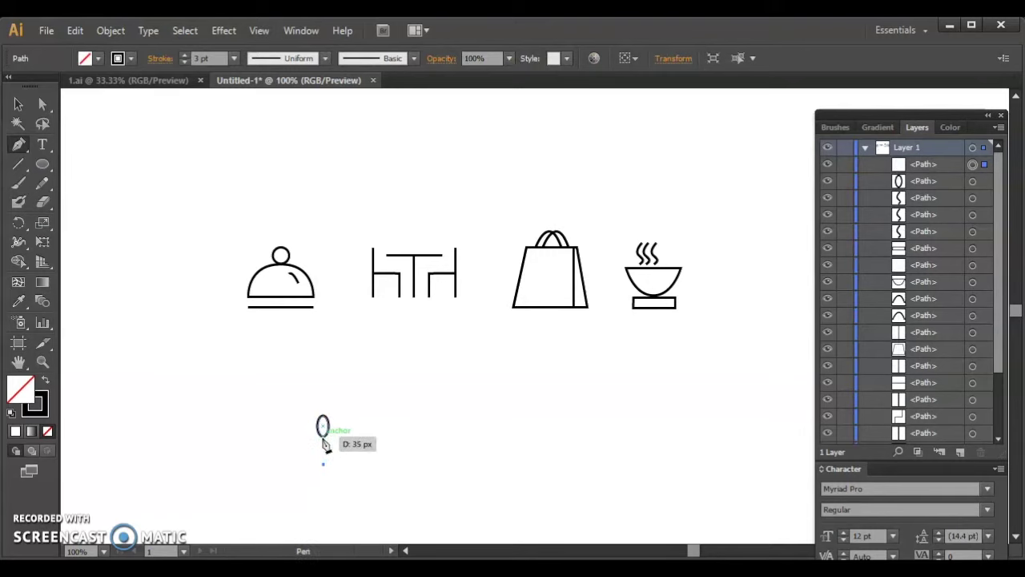
click(322, 438)
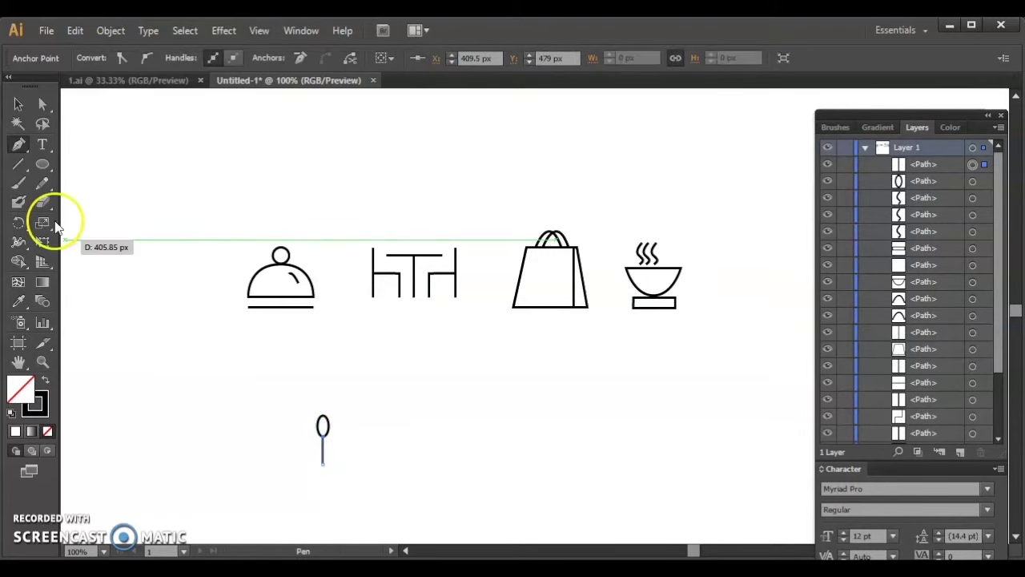
click(19, 104)
click(272, 405)
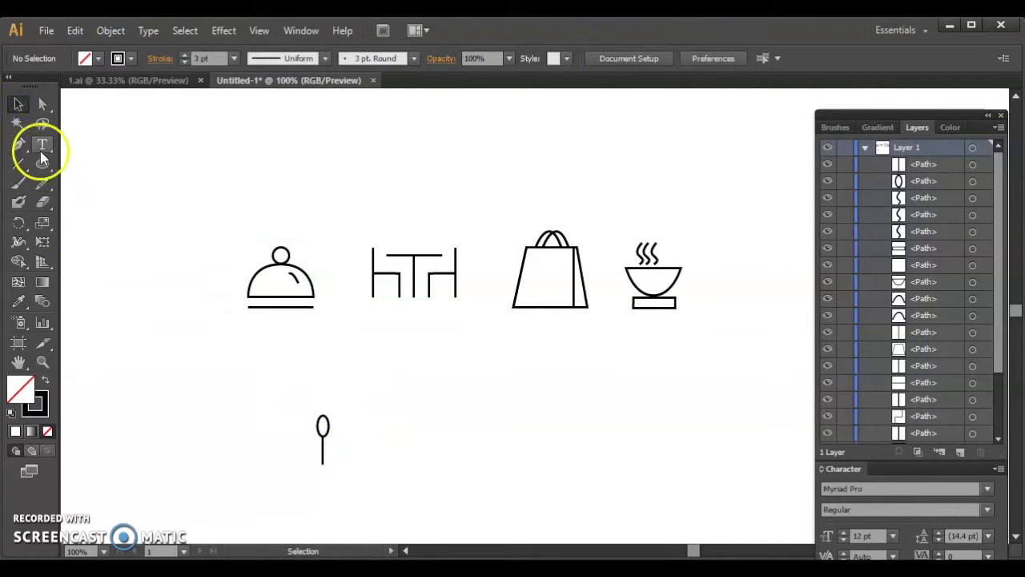
click(325, 433)
Alt-drag a copy of the oval to the right, open its top into a U, and zoom to 200%
alt+drag(327, 432, 347, 431)
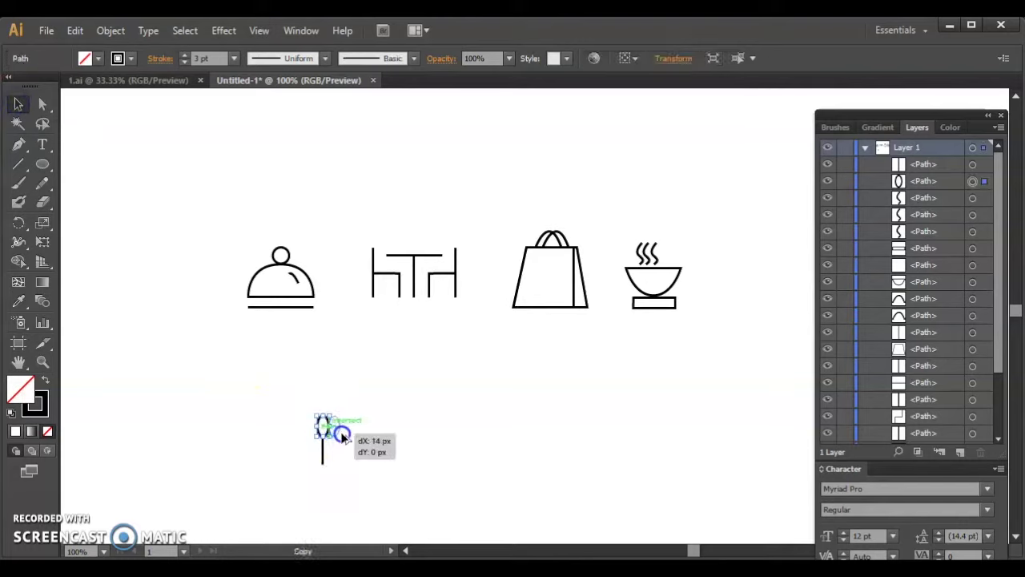
click(276, 417)
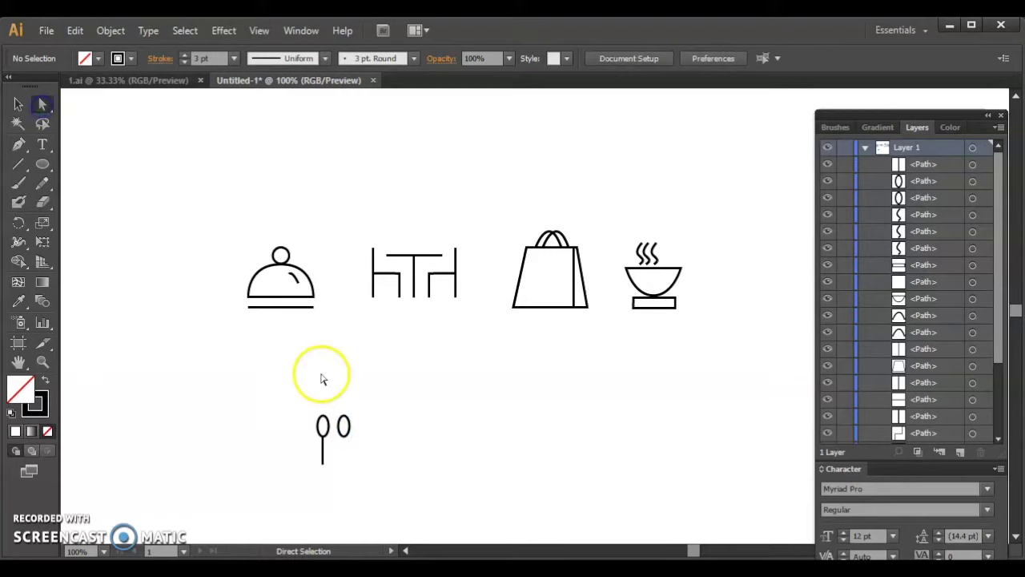
drag(346, 414, 343, 429)
click(416, 446)
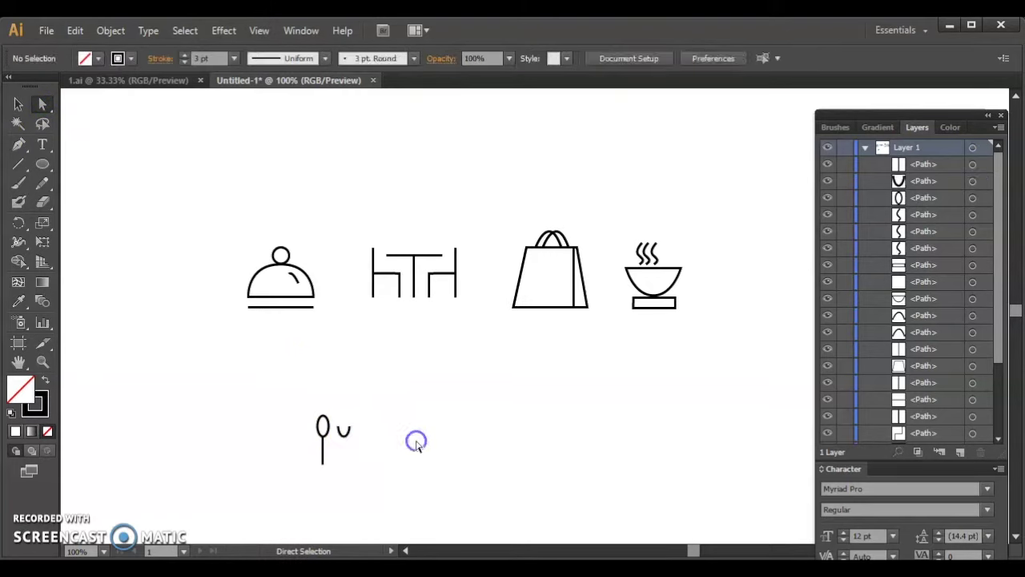
key(ctrl+plus)
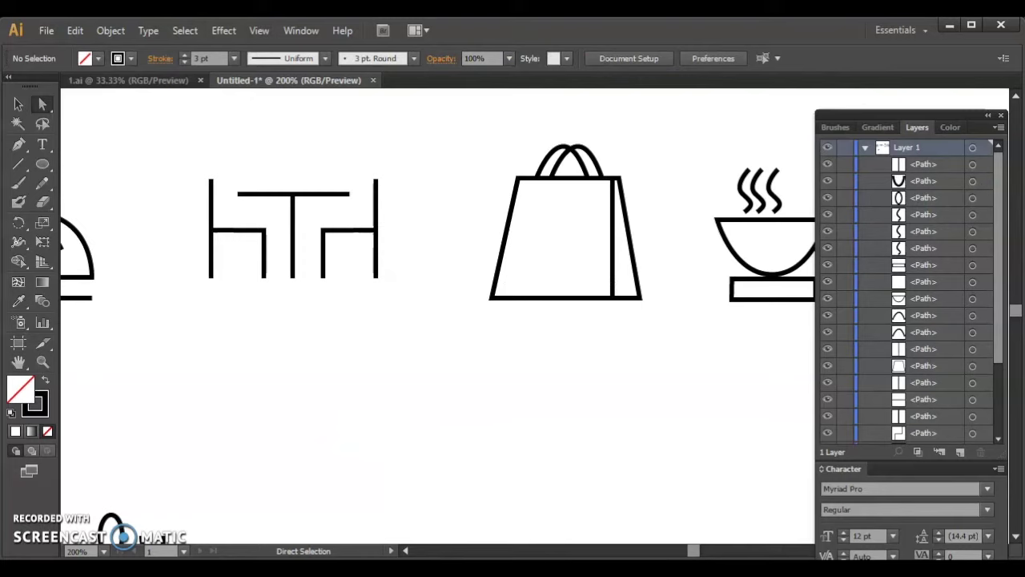
drag(1016, 304, 1019, 321)
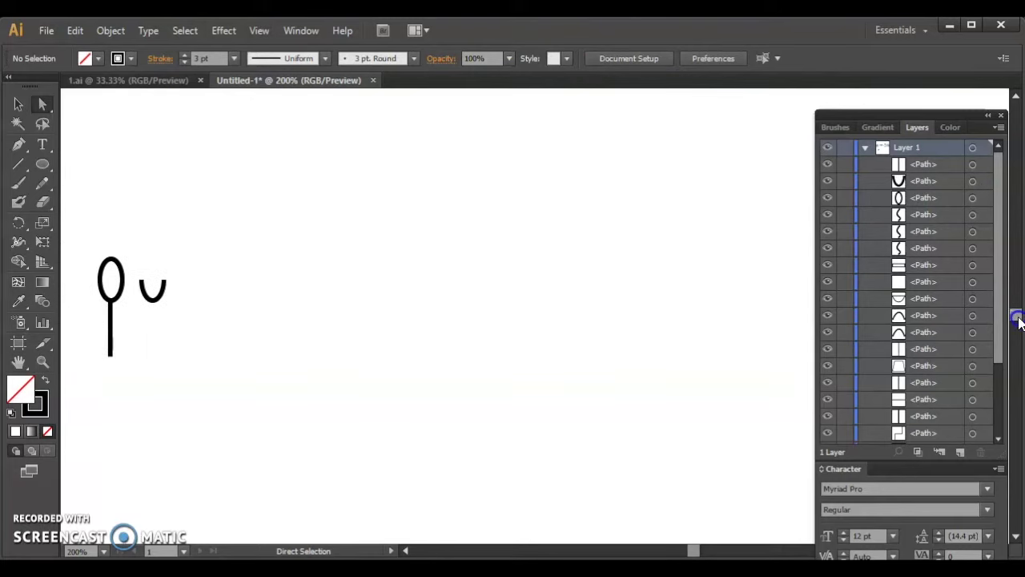
Raise and straighten the U's right side to make it tall
click(163, 280)
drag(164, 281, 163, 262)
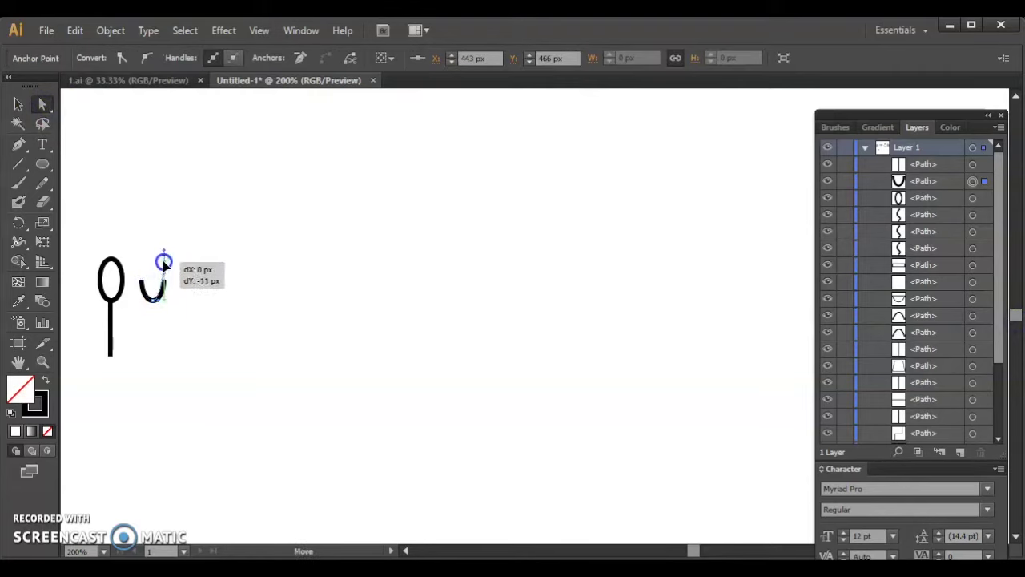
drag(164, 263, 164, 255)
click(135, 292)
click(165, 285)
drag(165, 286, 165, 261)
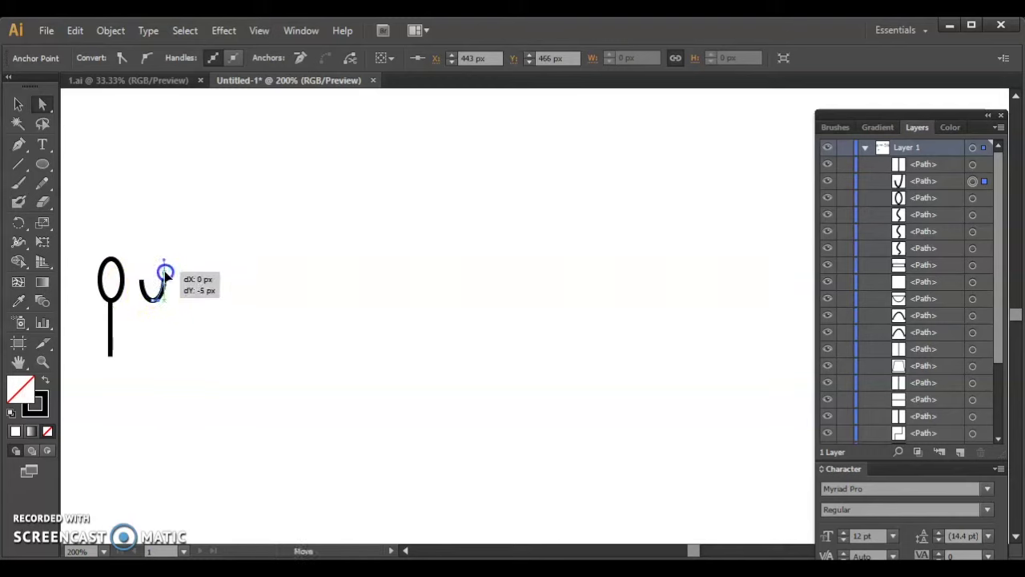
click(165, 284)
drag(166, 276, 169, 282)
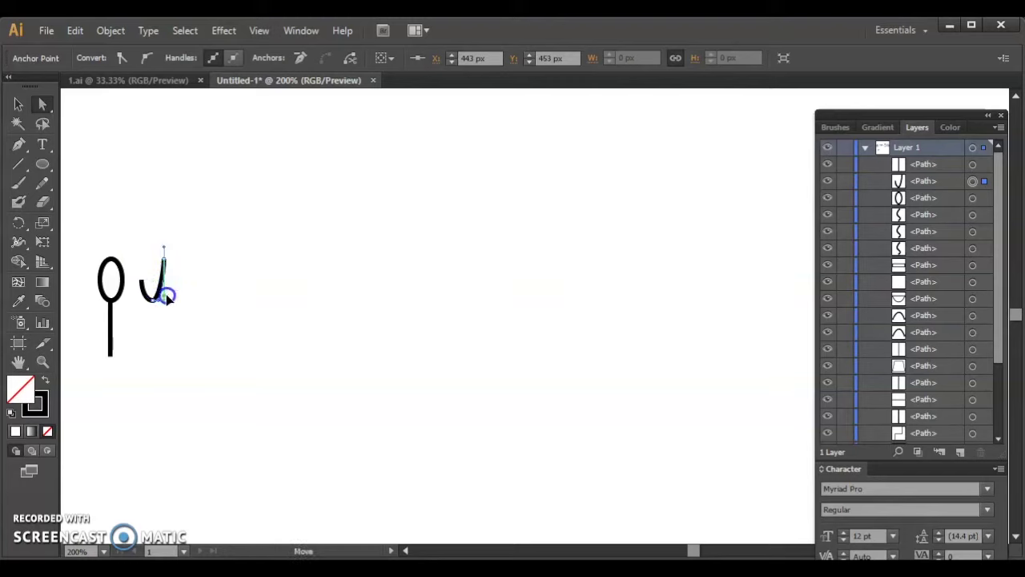
click(158, 334)
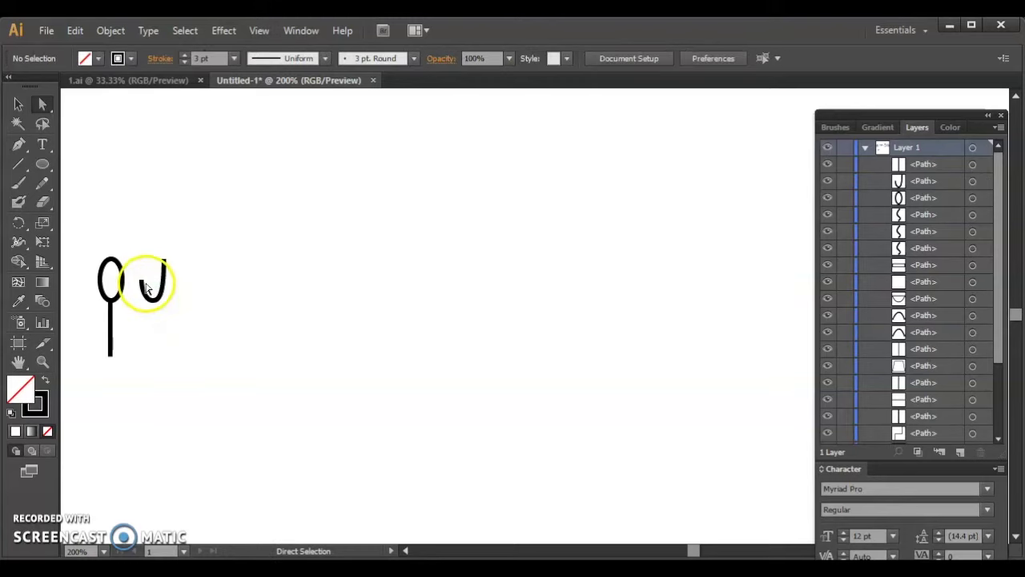
Raise the U's left side to match and recentre its bottom for symmetry
drag(139, 287, 142, 287)
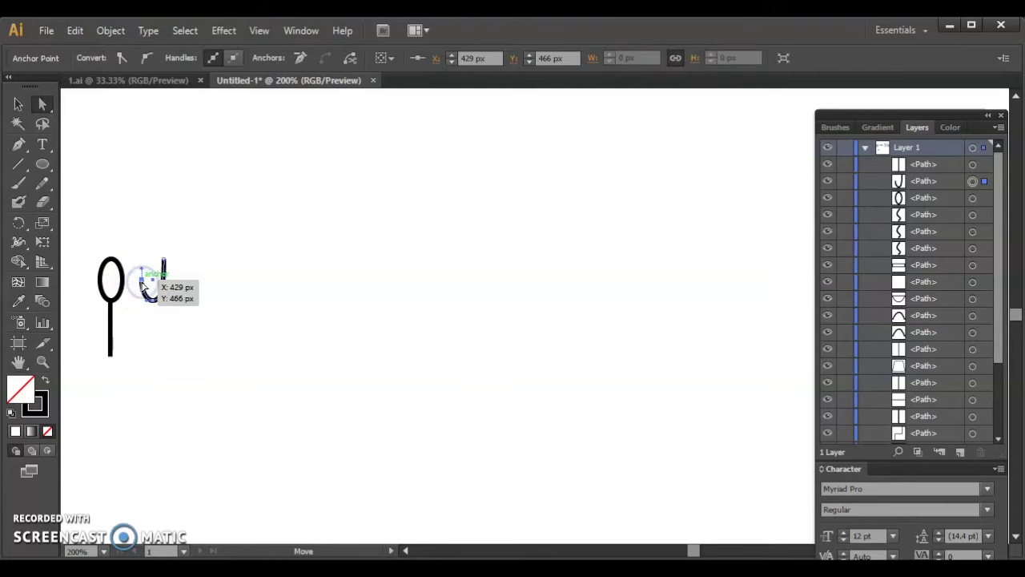
drag(143, 287, 143, 262)
click(141, 271)
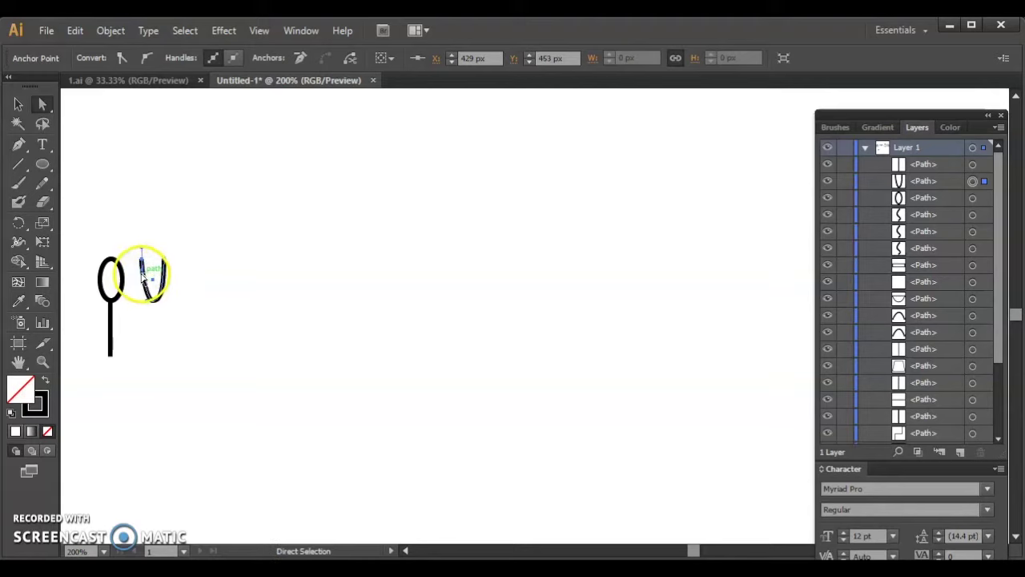
click(155, 342)
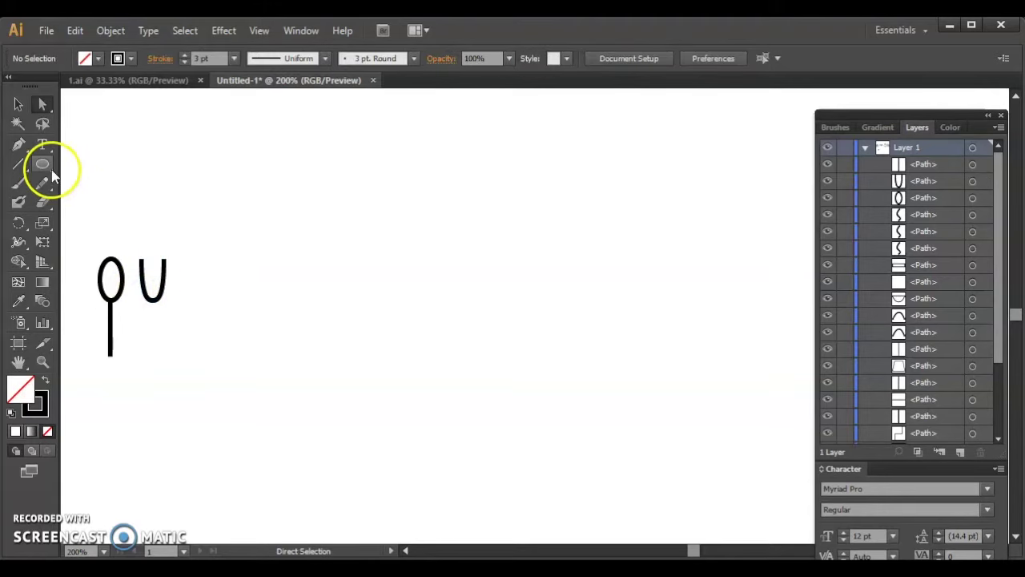
click(151, 298)
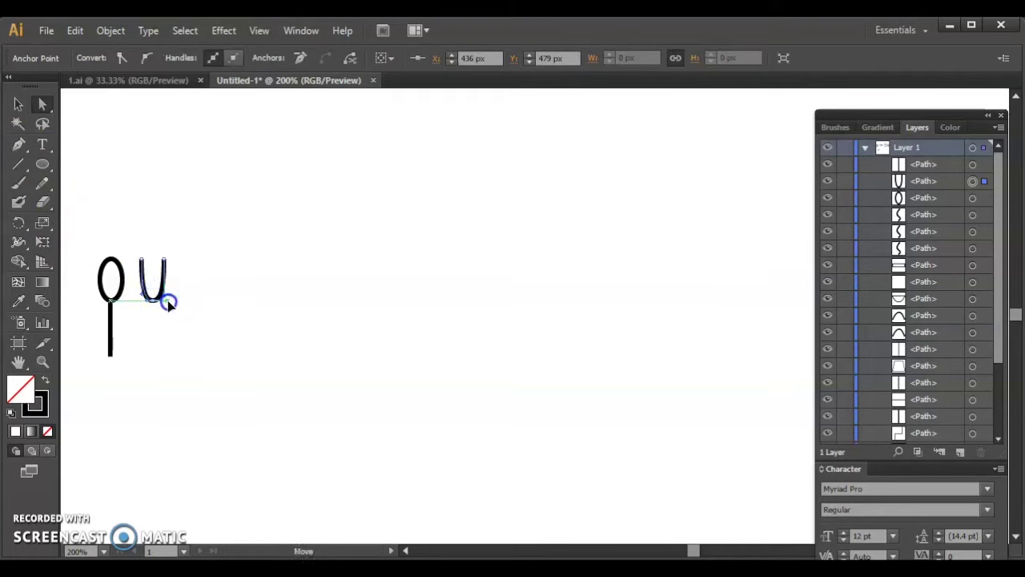
drag(168, 304, 143, 305)
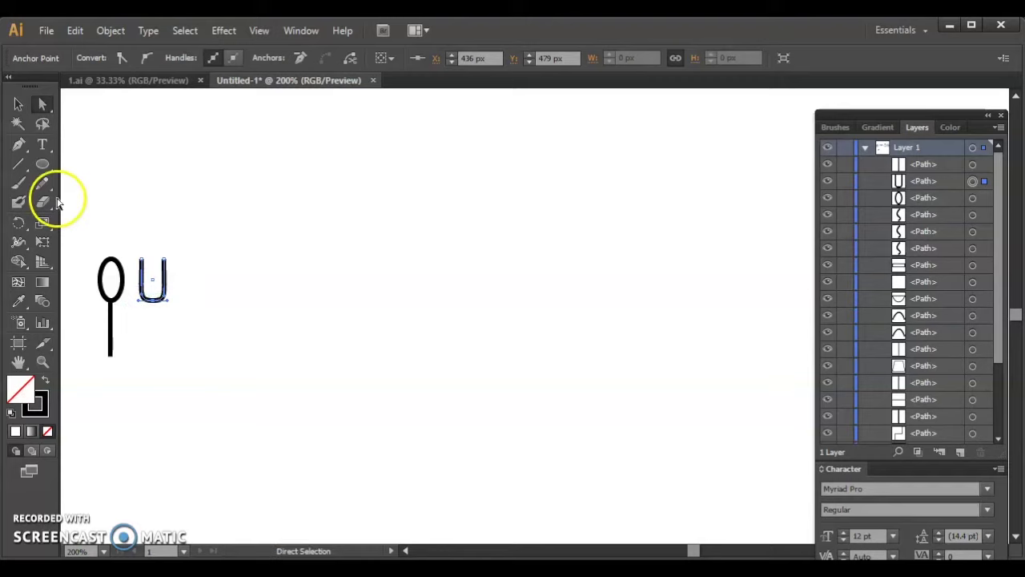
click(19, 145)
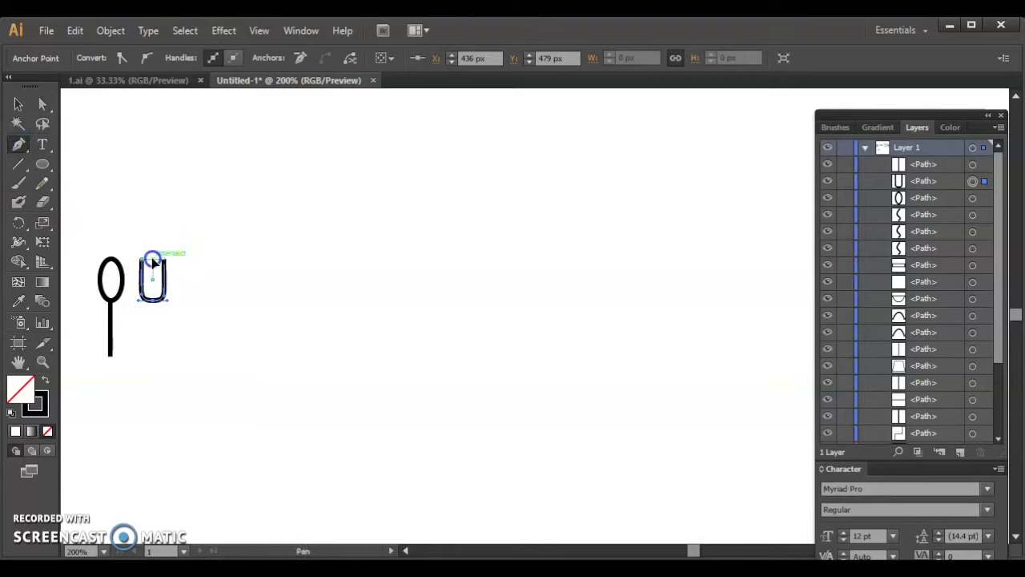
Draw a vertical middle tine through the U extending down as the fork handle
click(152, 259)
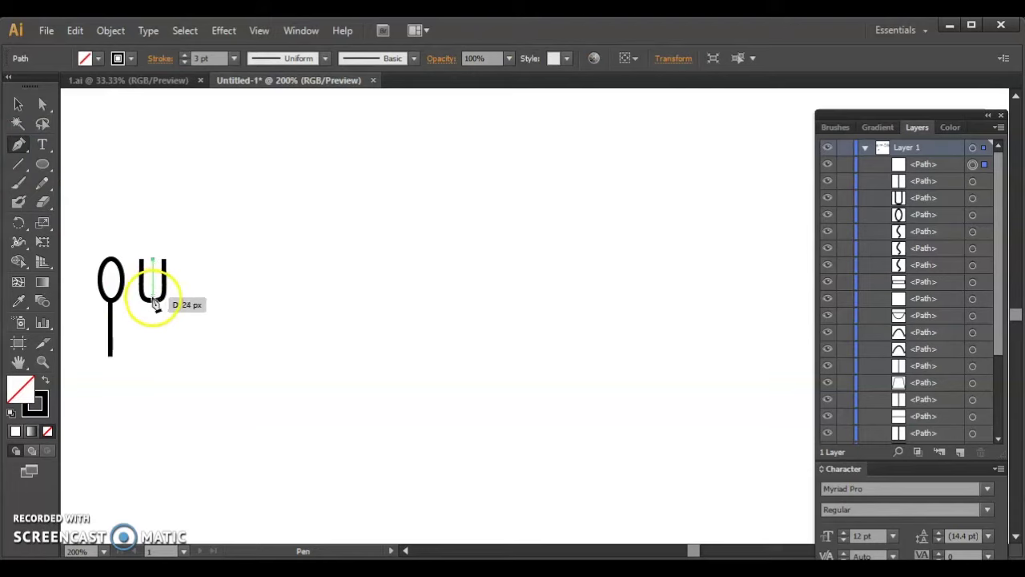
click(152, 293)
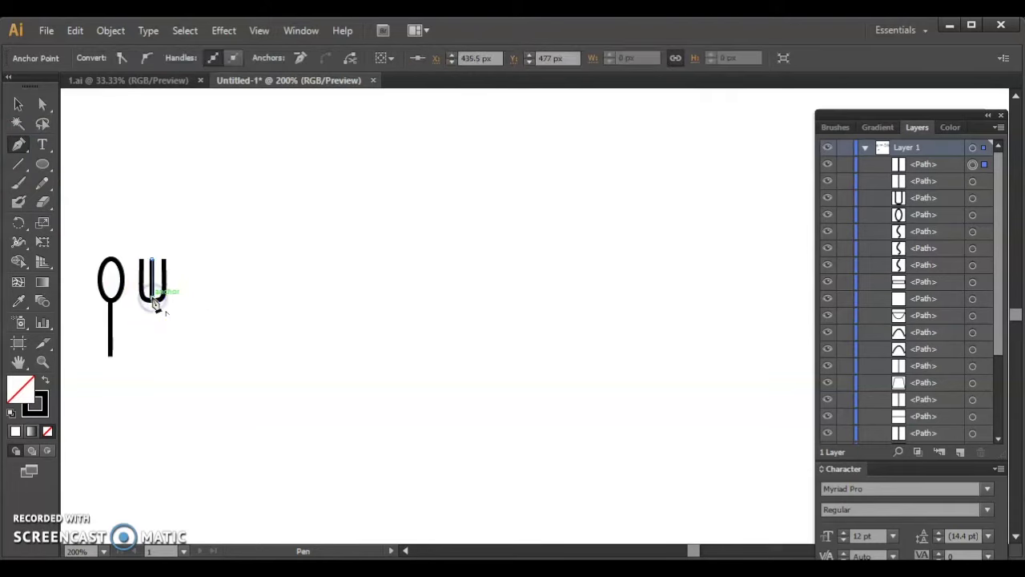
click(152, 355)
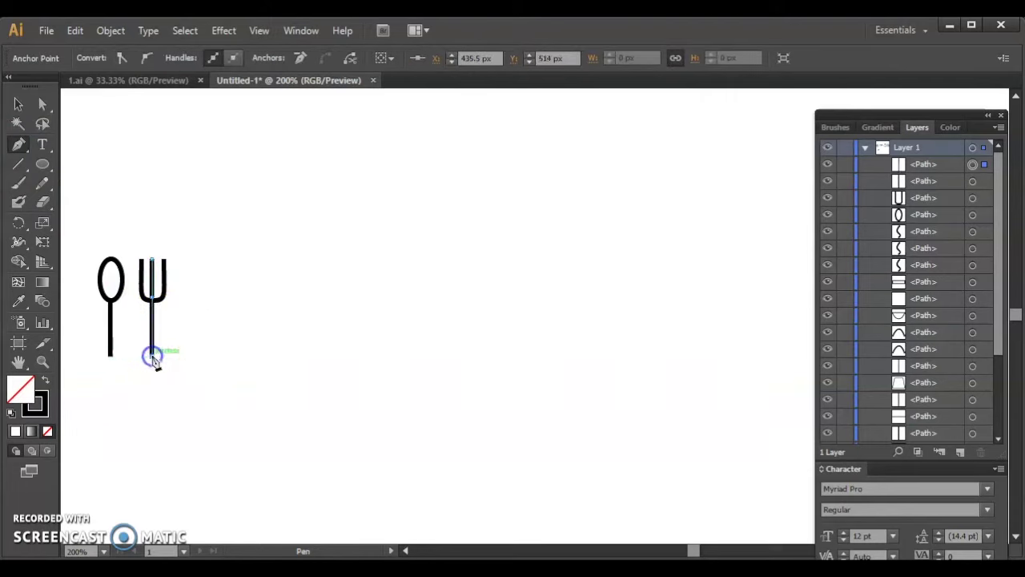
click(19, 106)
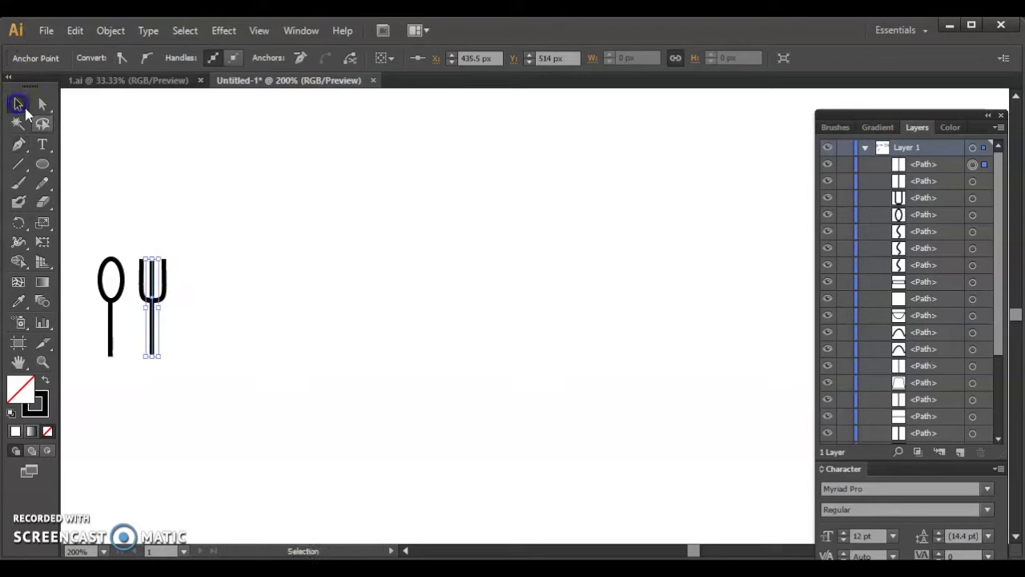
click(211, 268)
Drag the fork head's bottom anchor down so it meets the handle
click(210, 269)
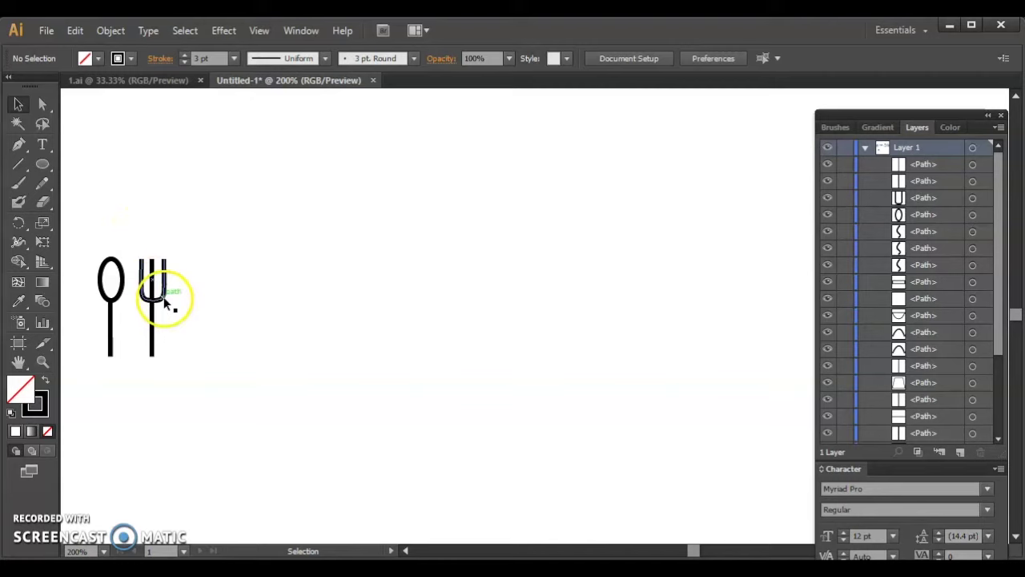
click(164, 284)
click(46, 107)
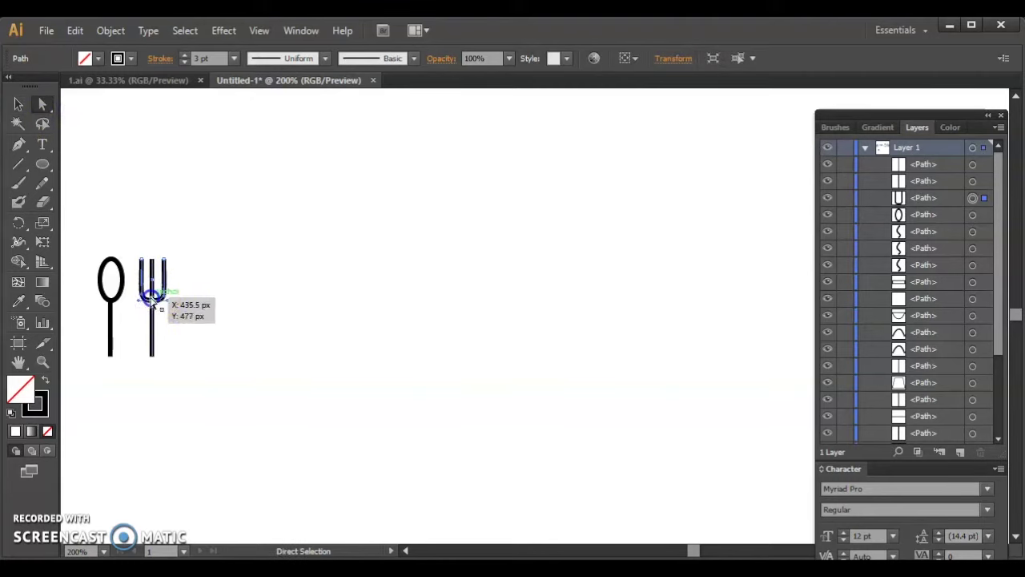
drag(152, 298, 153, 301)
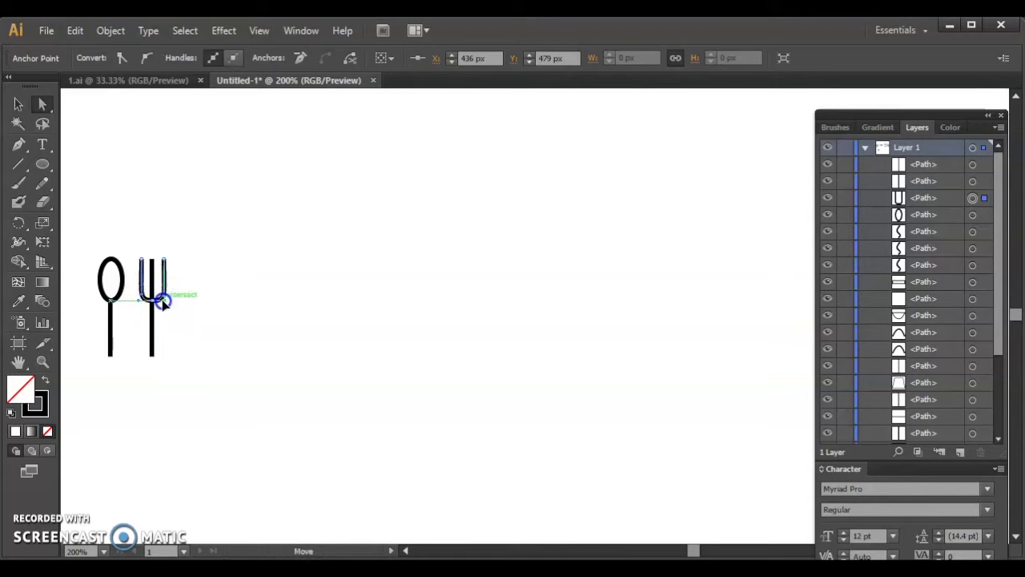
click(165, 322)
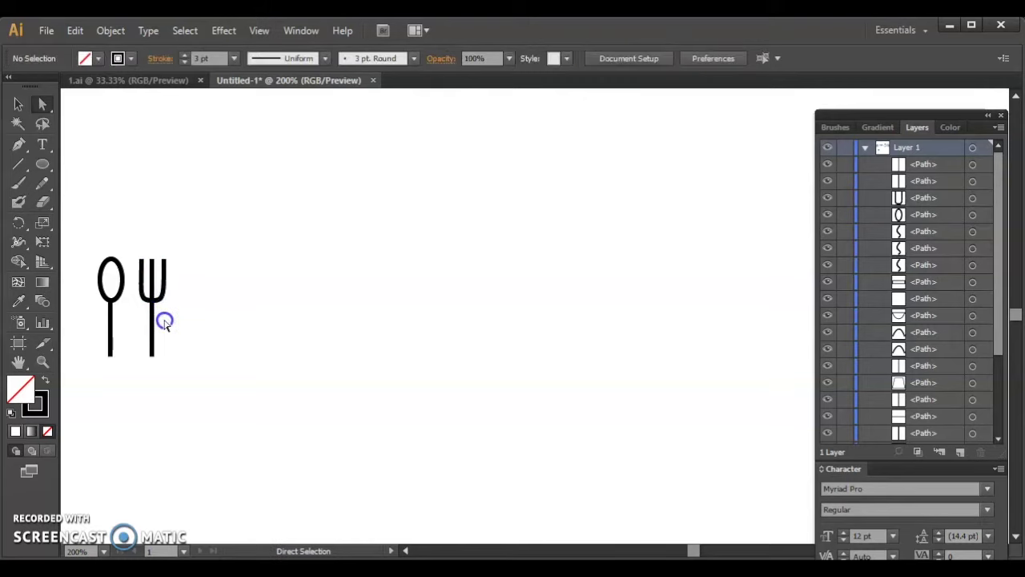
click(24, 145)
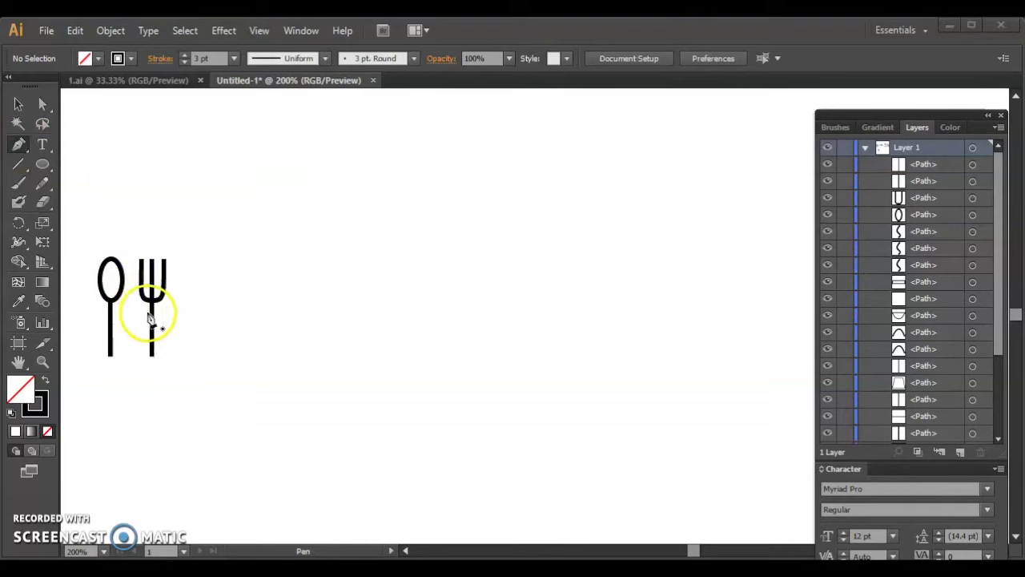
Draw a short diagonal stroke from the fork's left tine down to the handle
click(150, 322)
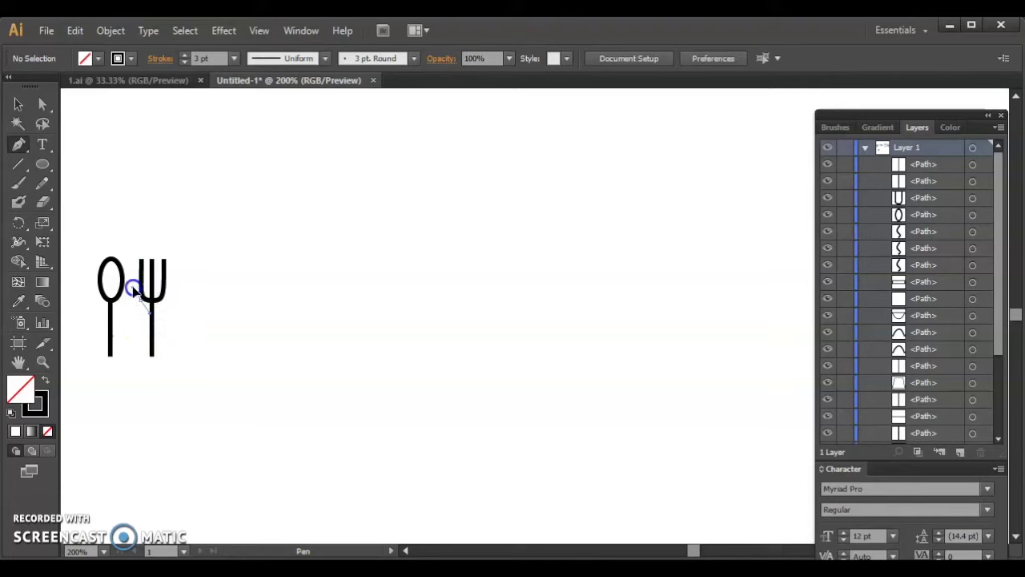
click(134, 290)
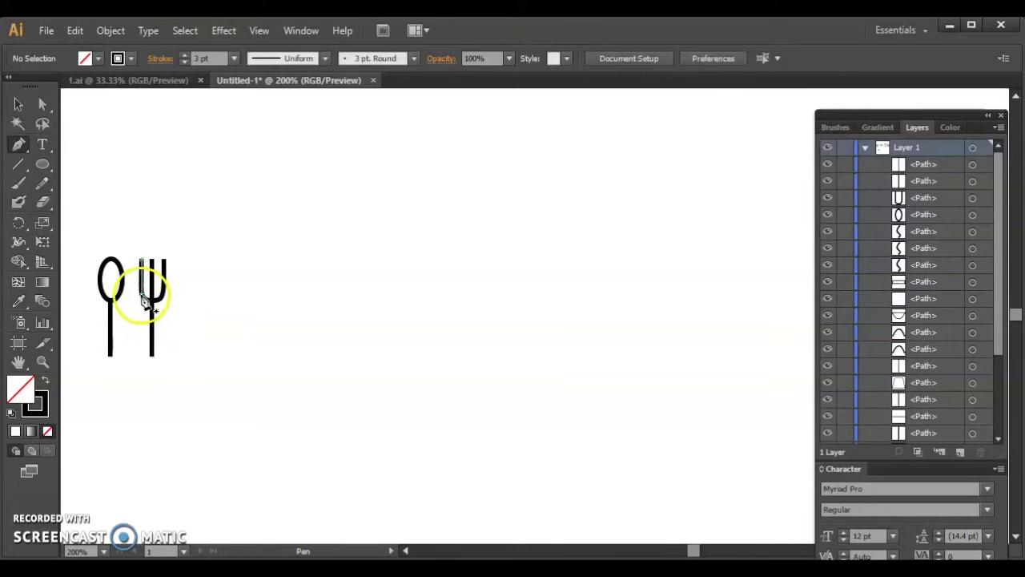
mouse_move(145, 298)
mouse_down()
mouse_move(154, 322)
mouse_move(26, 109)
mouse_up()
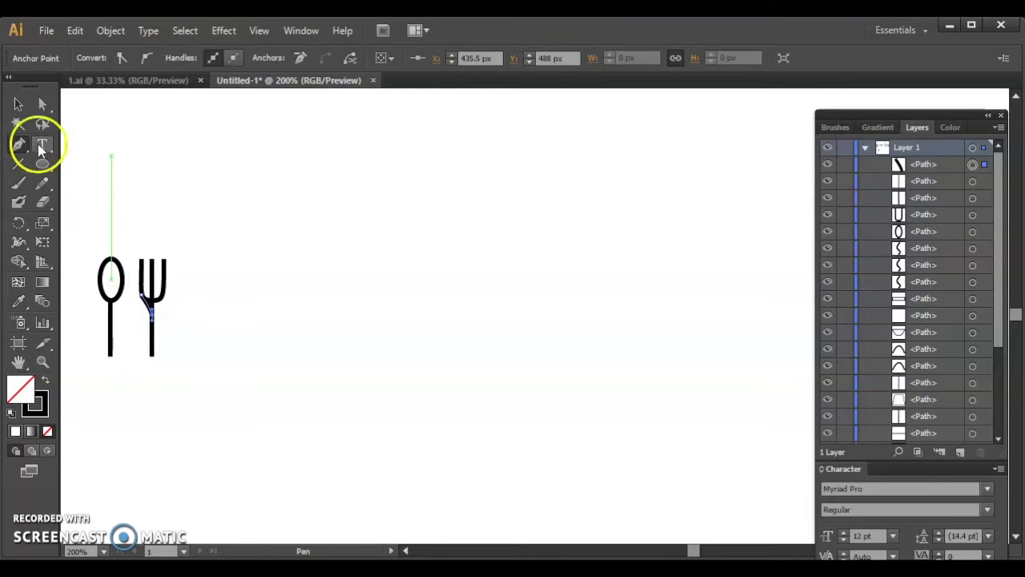
click(22, 105)
click(260, 433)
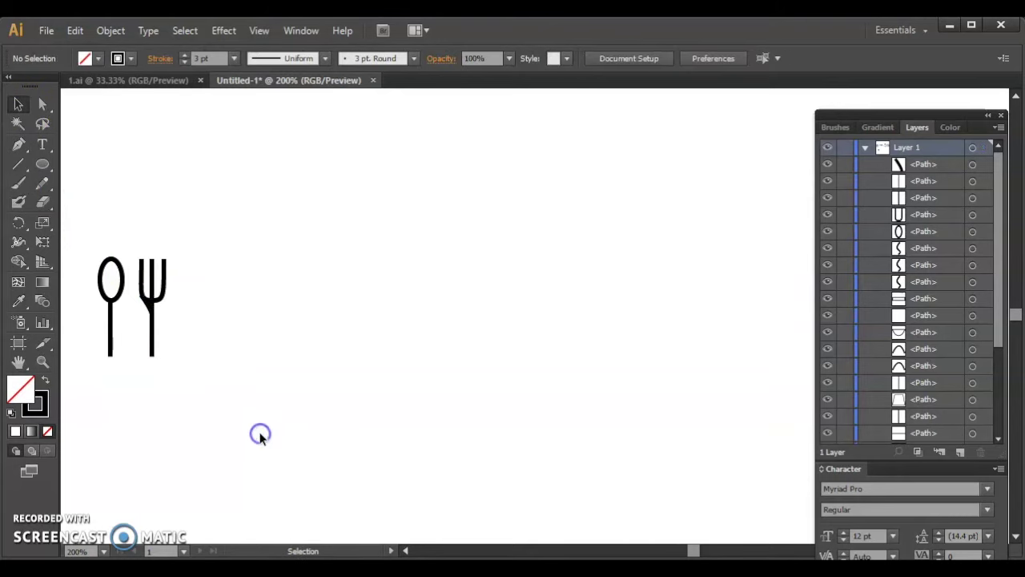
ctrl+click(147, 304)
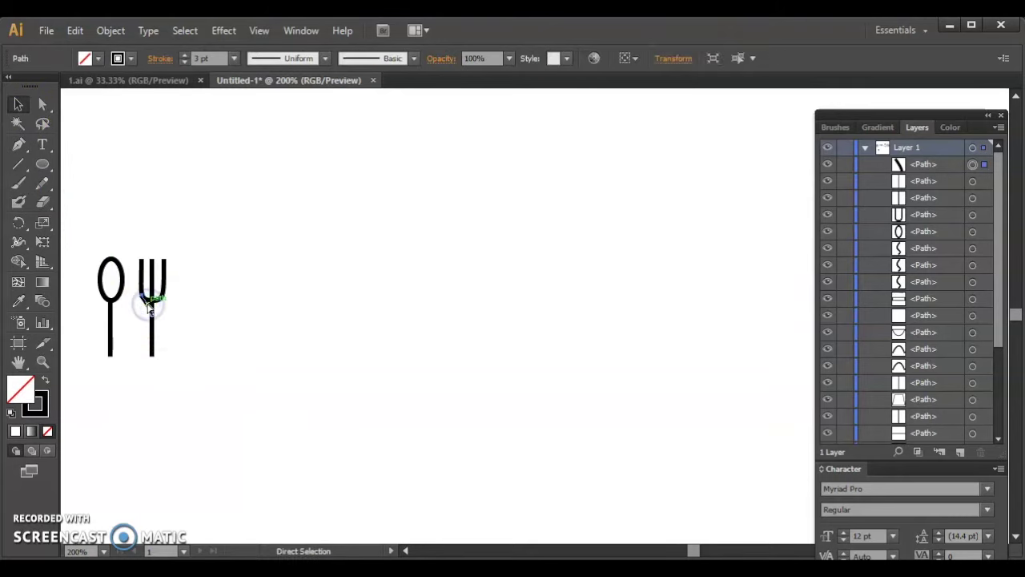
Paste a copy of the diagonal in front and flip it horizontally onto the right side
key(ctrl+f)
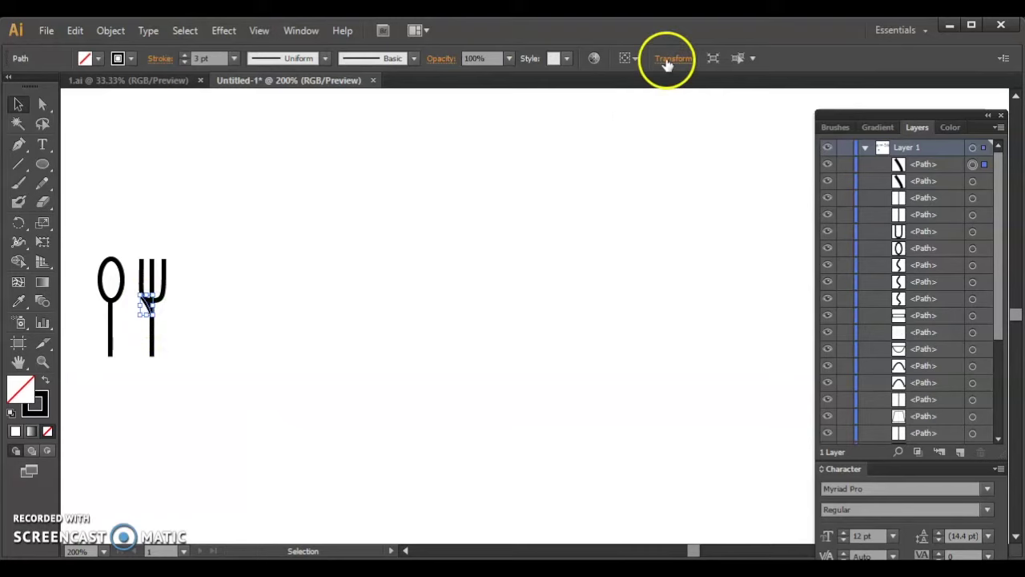
click(668, 59)
click(682, 71)
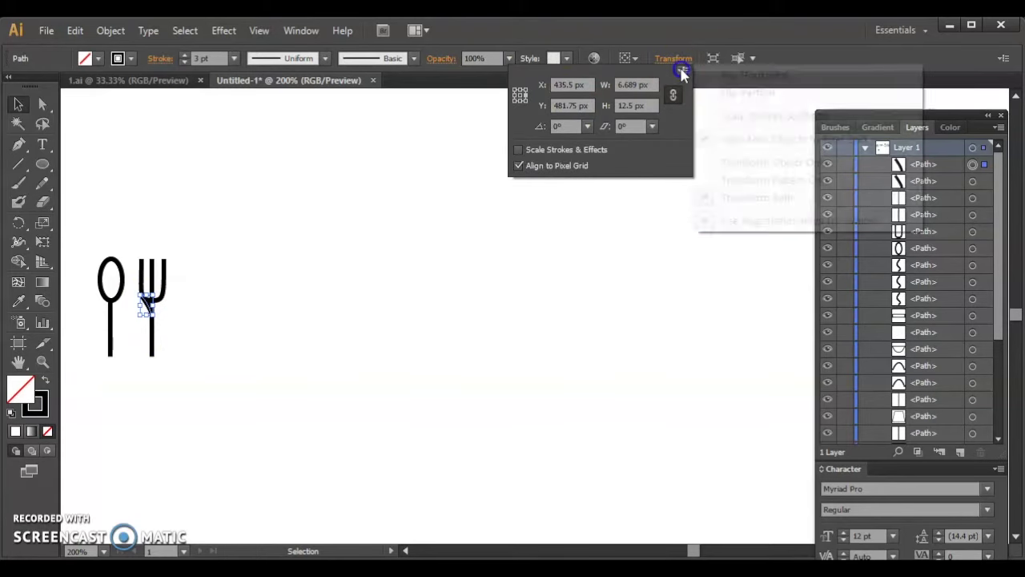
click(725, 80)
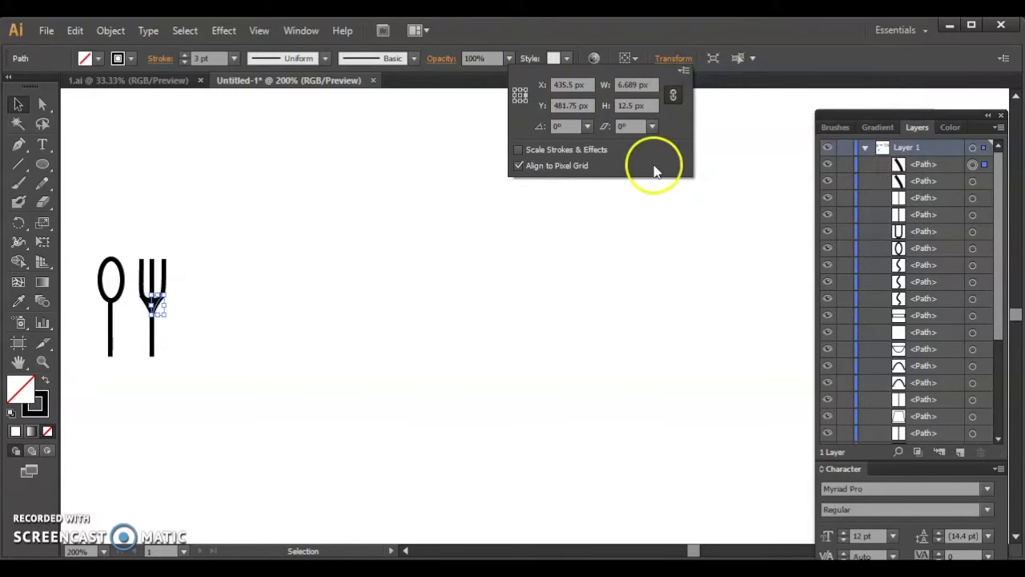
click(456, 262)
click(257, 274)
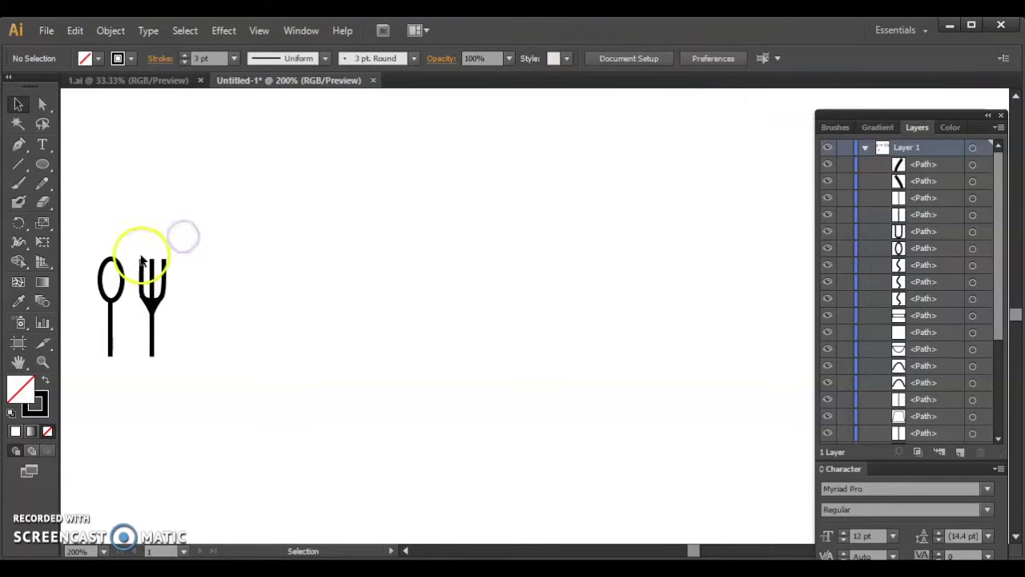
shift+click(145, 306)
Marquee-select all the fork's parts and group them with Ctrl+G
click(285, 360)
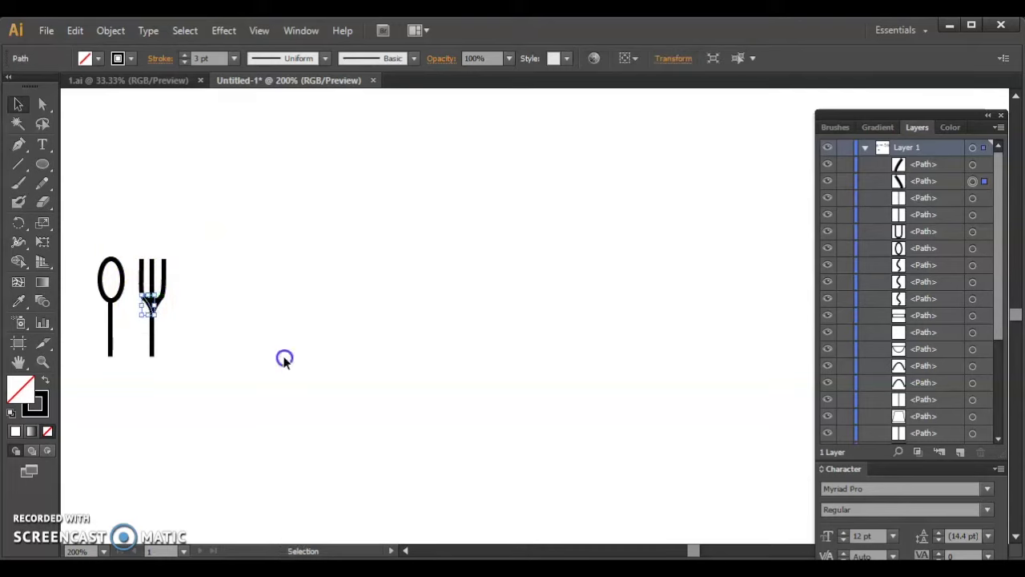
click(290, 368)
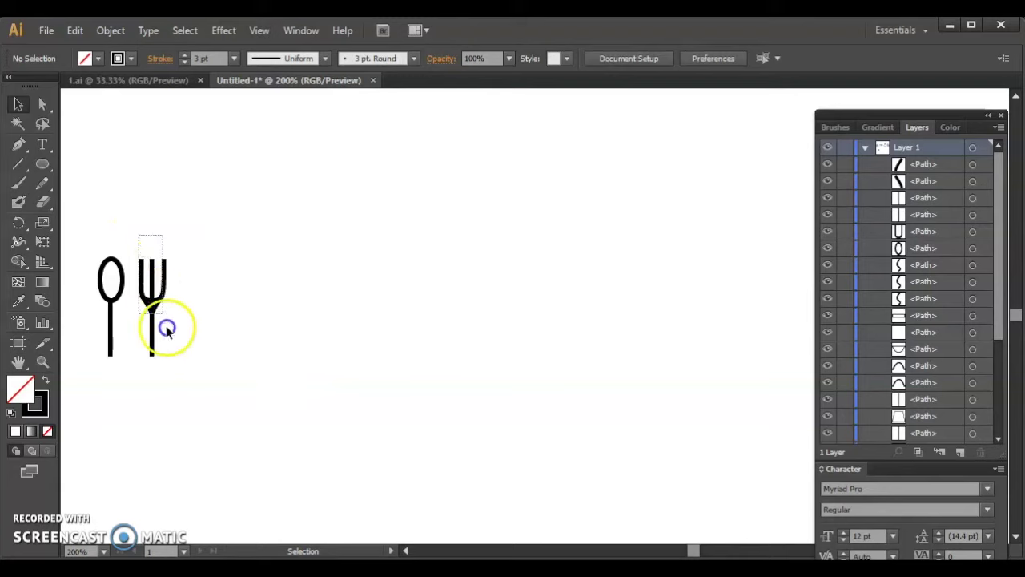
drag(137, 238, 172, 345)
key(ctrl+g)
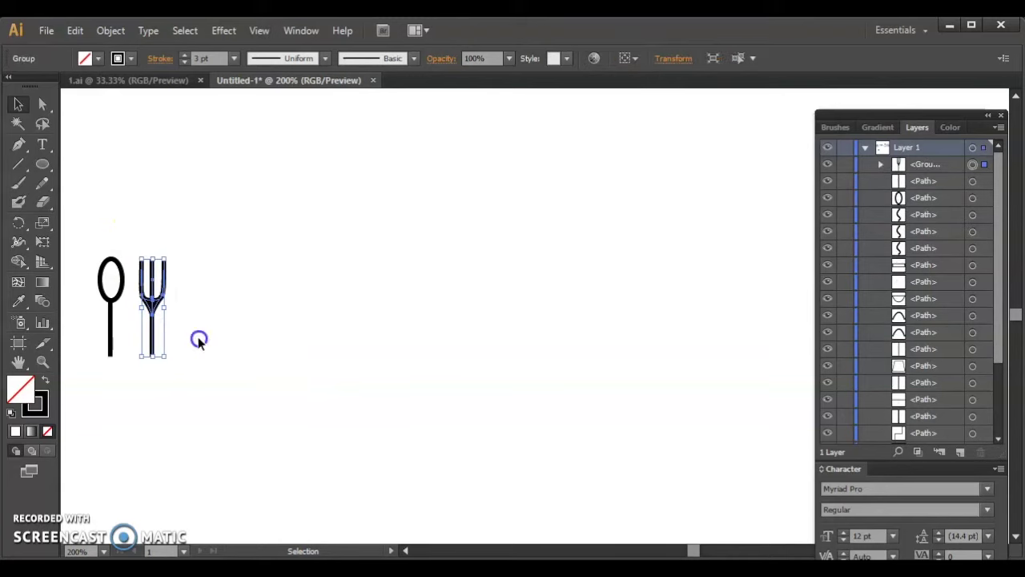
Draw a small curved arc with the Pen tool for the spoon highlight
click(198, 337)
drag(81, 227, 125, 367)
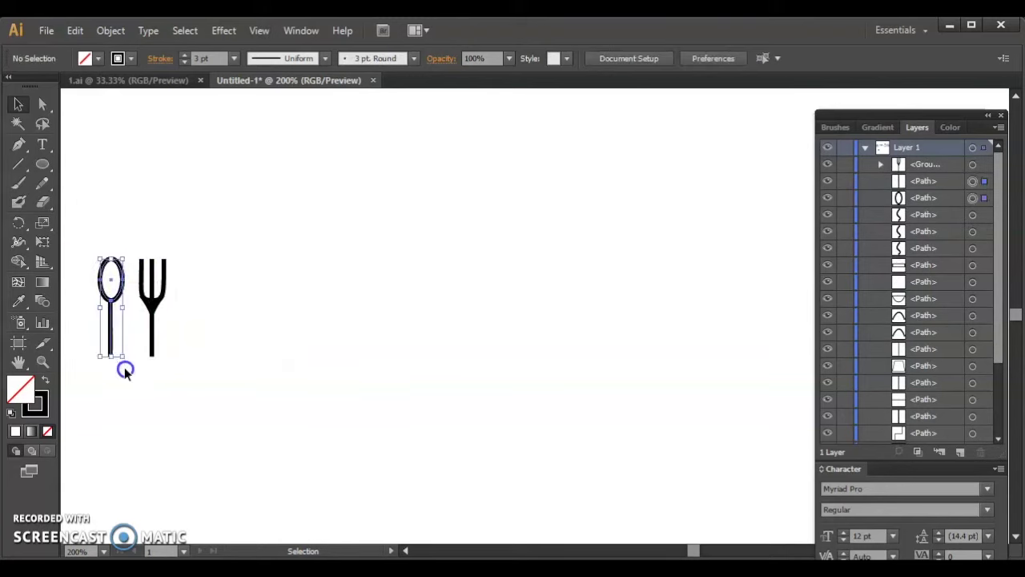
click(162, 149)
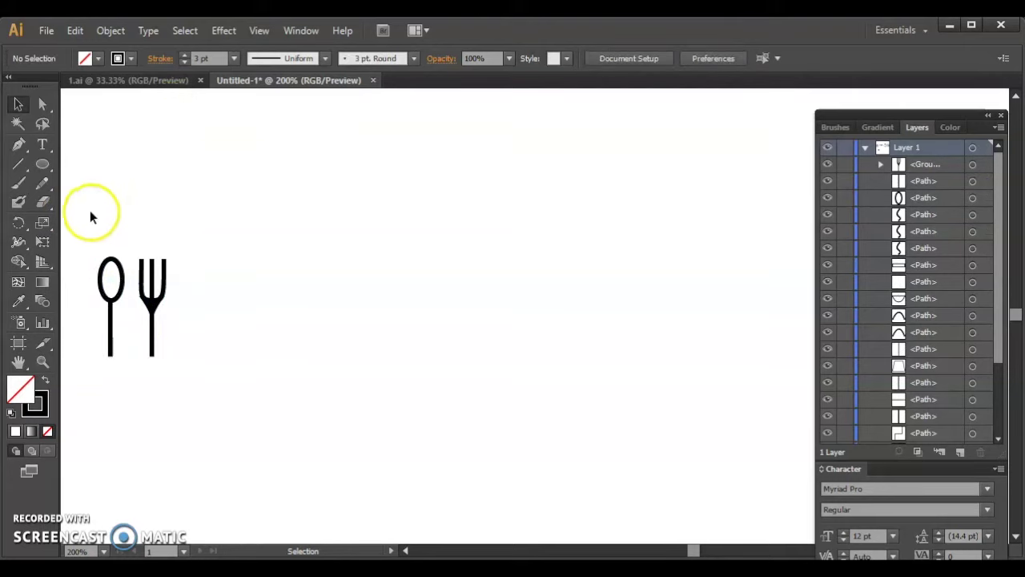
click(19, 145)
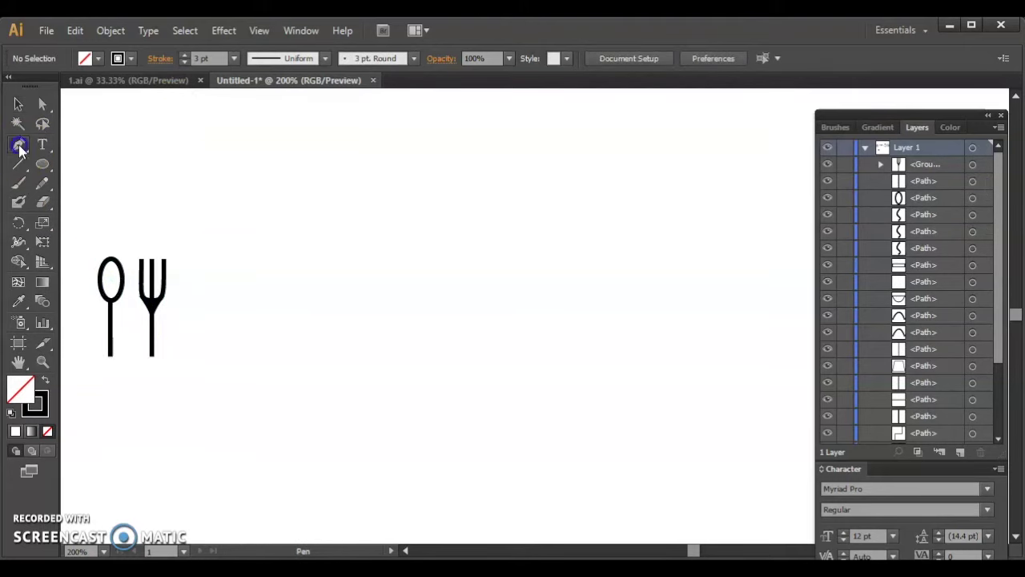
click(115, 278)
click(120, 284)
mouse_move(244, 252)
mouse_down()
mouse_move(245, 275)
mouse_move(142, 99)
mouse_move(46, 87)
mouse_move(19, 111)
mouse_move(206, 222)
mouse_up()
key(v)
Set the arc's stroke to 1 pt and move it inside the spoon's bowl
click(246, 256)
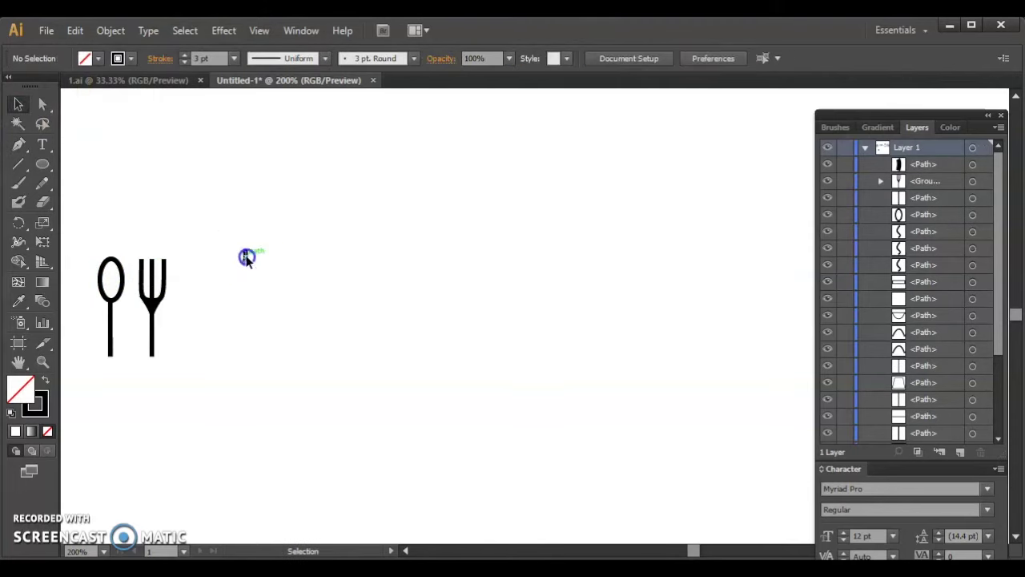
click(185, 62)
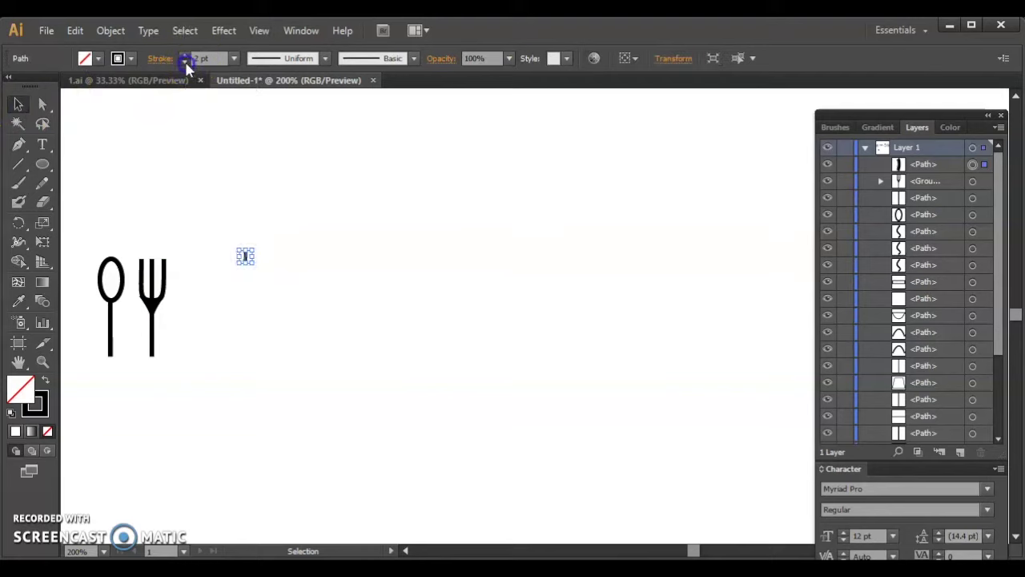
click(228, 212)
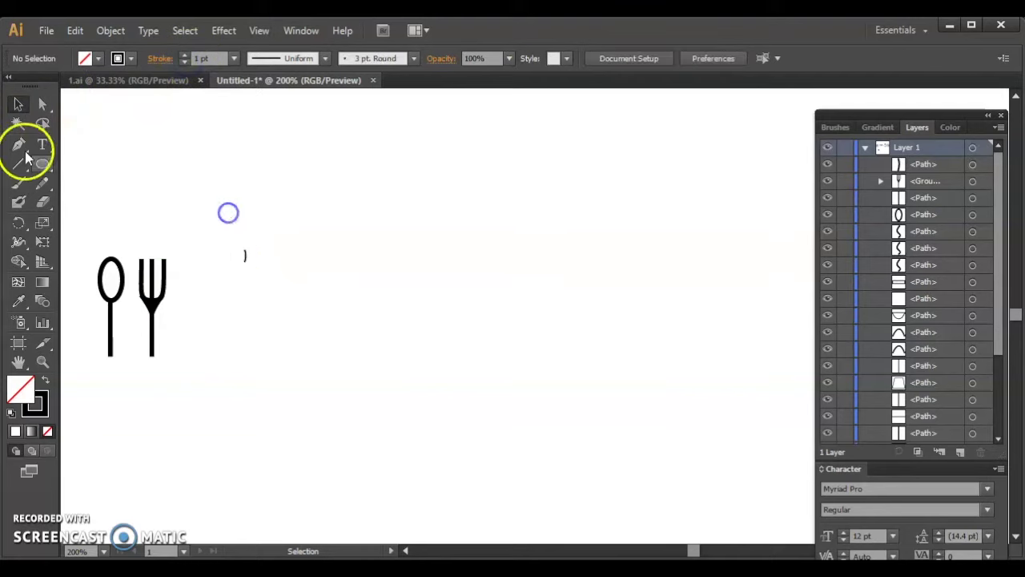
click(245, 256)
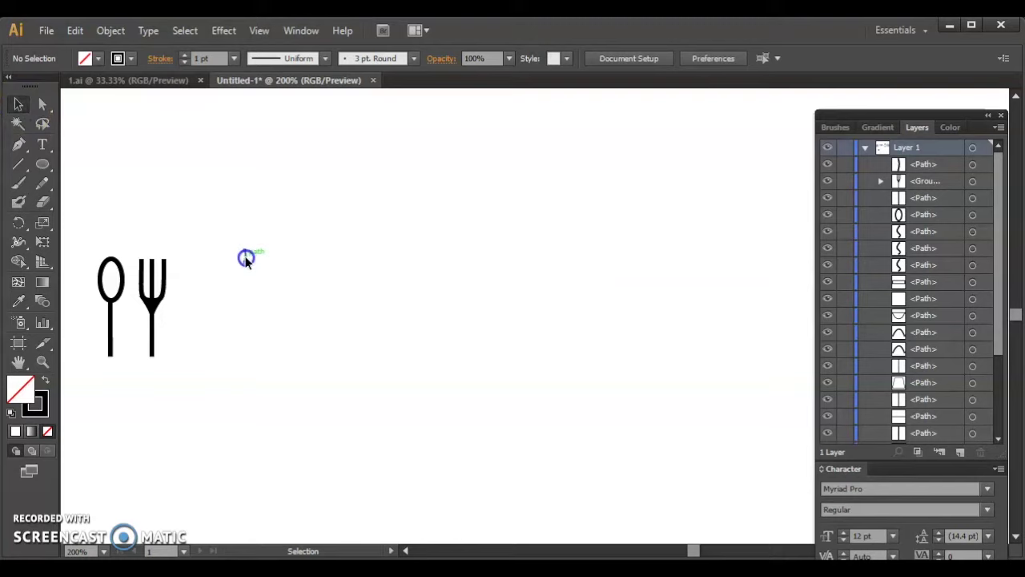
drag(245, 258, 116, 279)
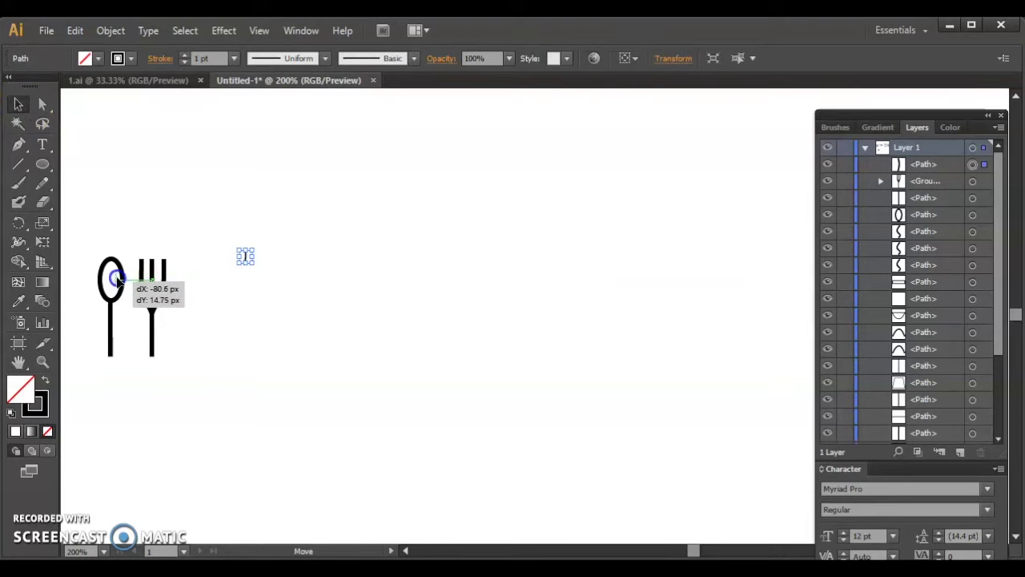
drag(117, 278, 118, 280)
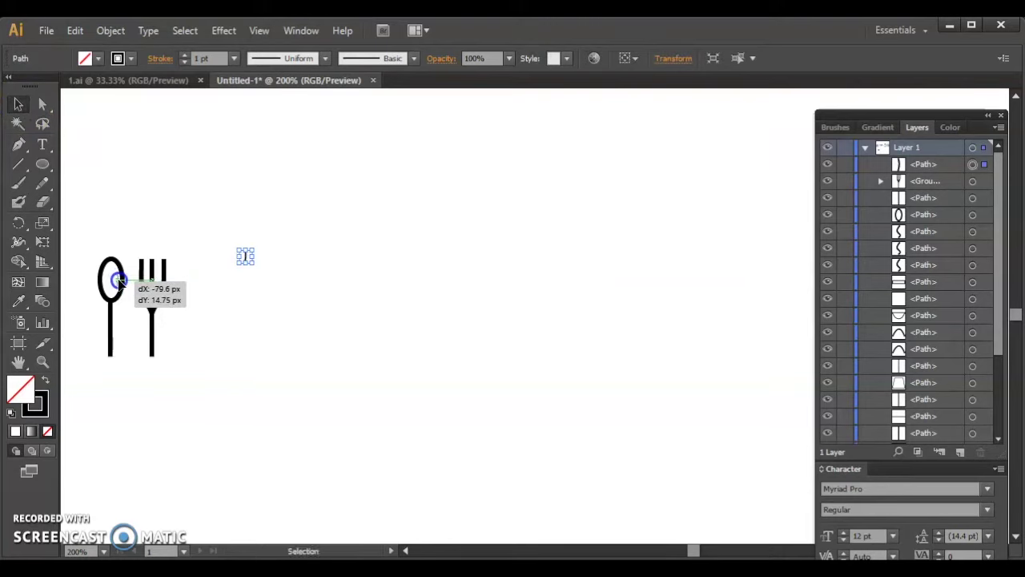
click(225, 350)
key(ctrl+minus)
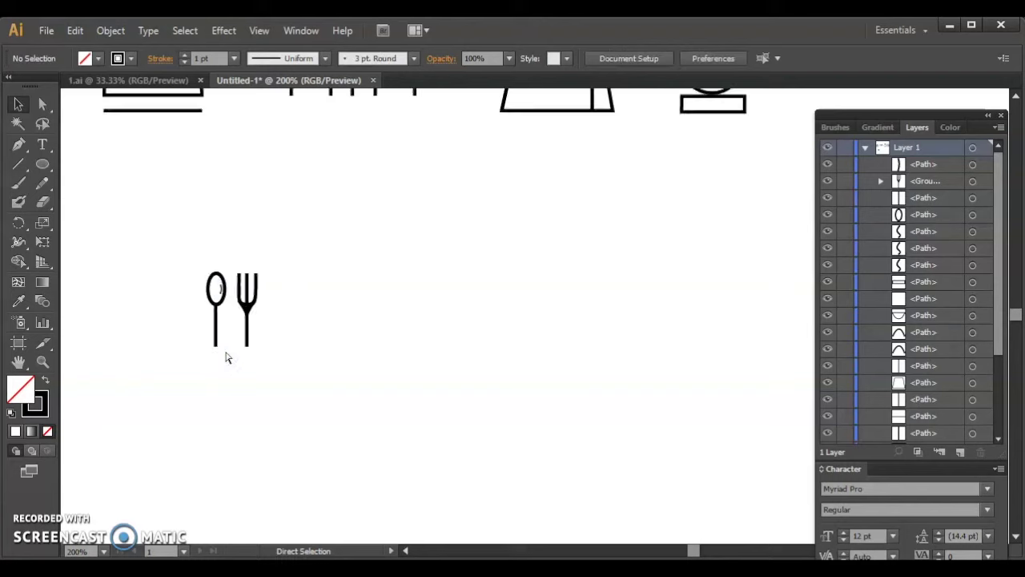
Group the spoon's parts and rotate the spoon to tilt toward the fork
key(ctrl+minus)
key(ctrl+minus)
click(302, 366)
drag(311, 284, 330, 341)
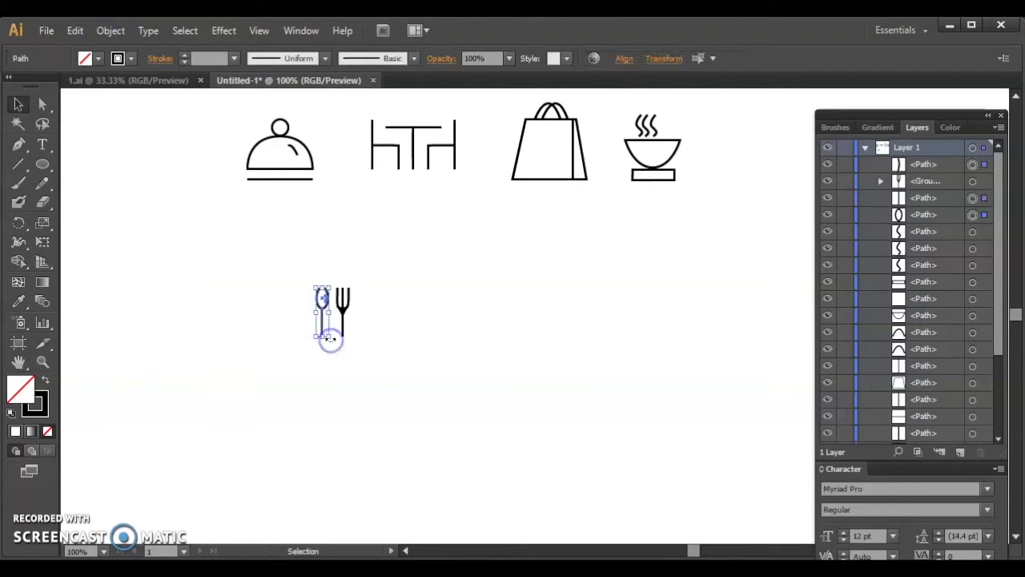
key(ctrl+g)
click(336, 348)
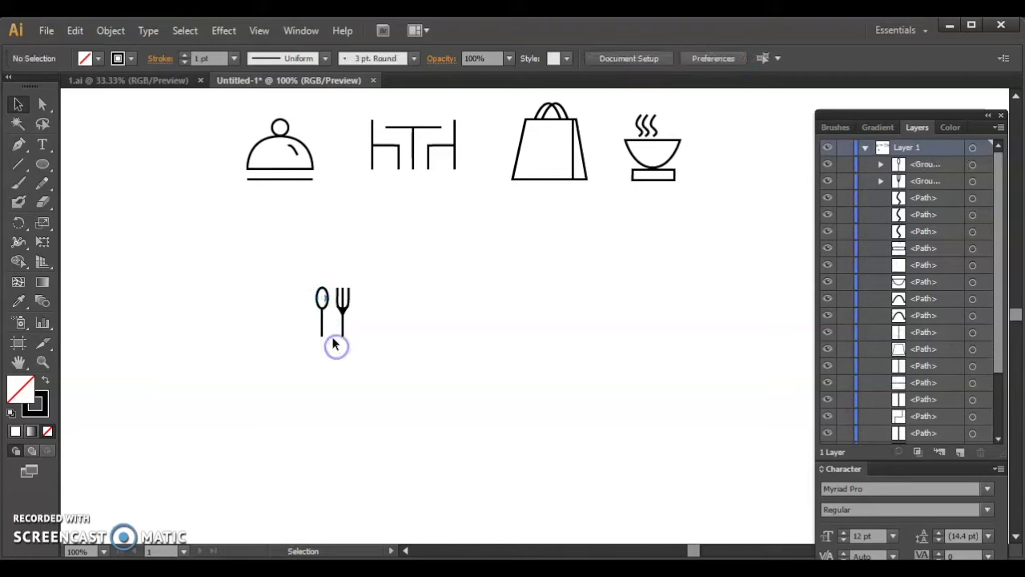
click(321, 333)
drag(332, 351, 347, 339)
click(374, 342)
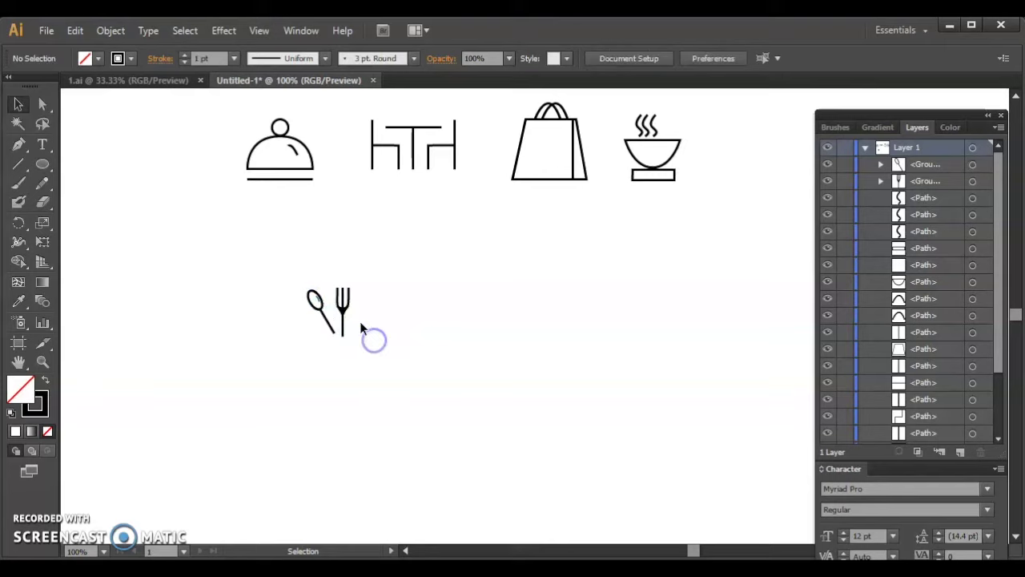
Tilt the fork across the spoon, then move the crossed pair onto the bag icon
click(340, 293)
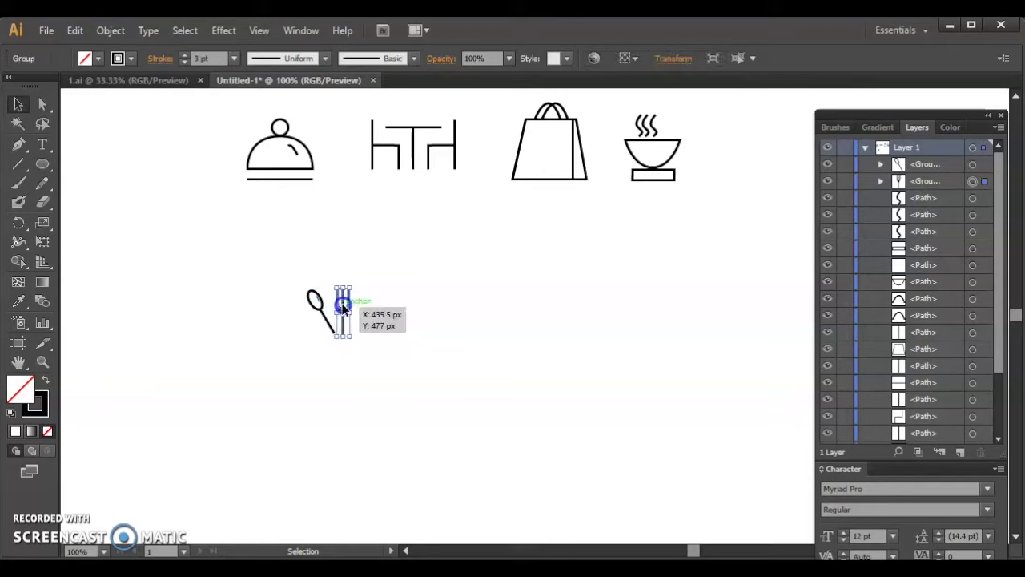
drag(351, 350, 333, 347)
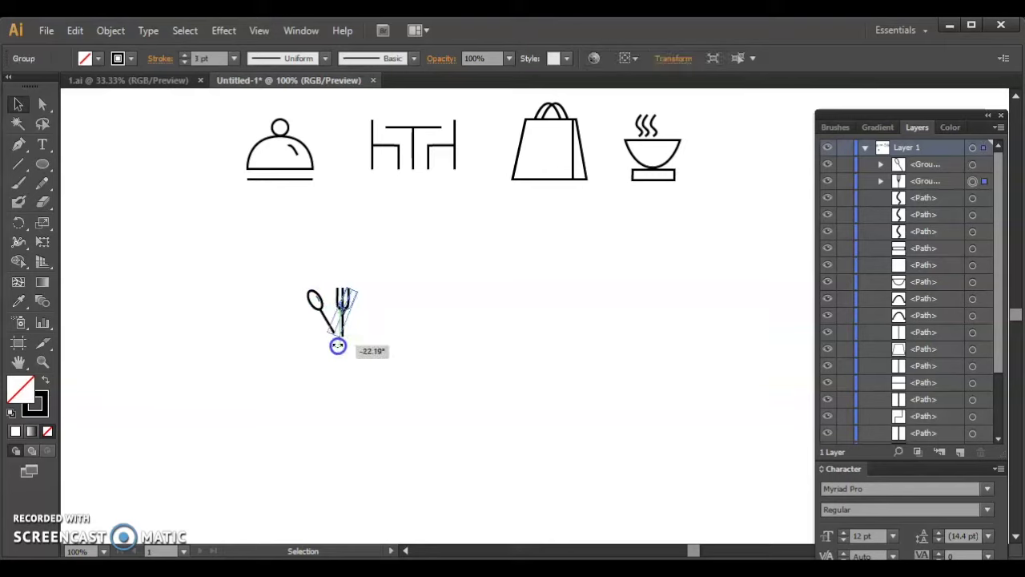
drag(348, 312, 337, 315)
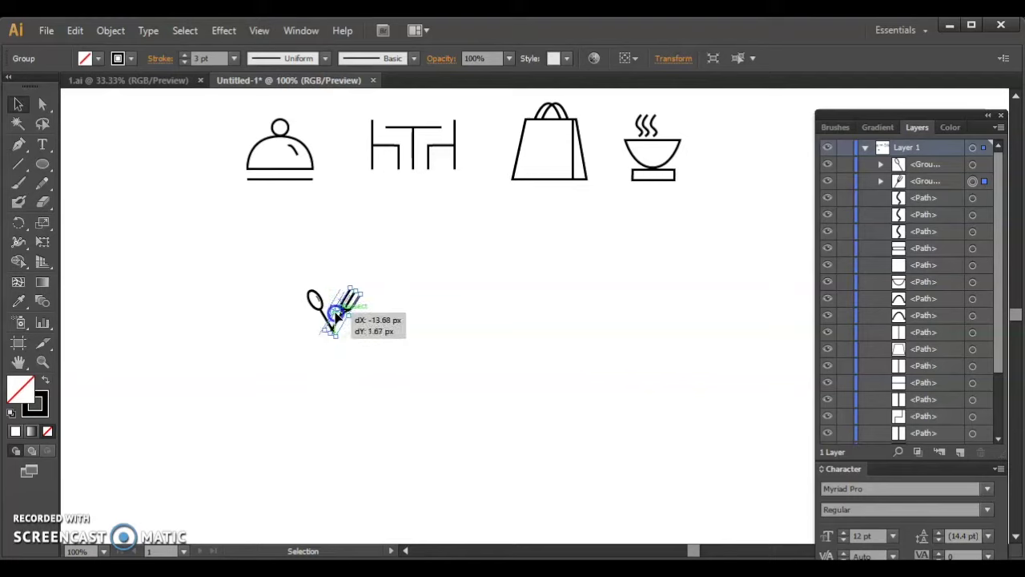
click(357, 347)
drag(255, 262, 360, 363)
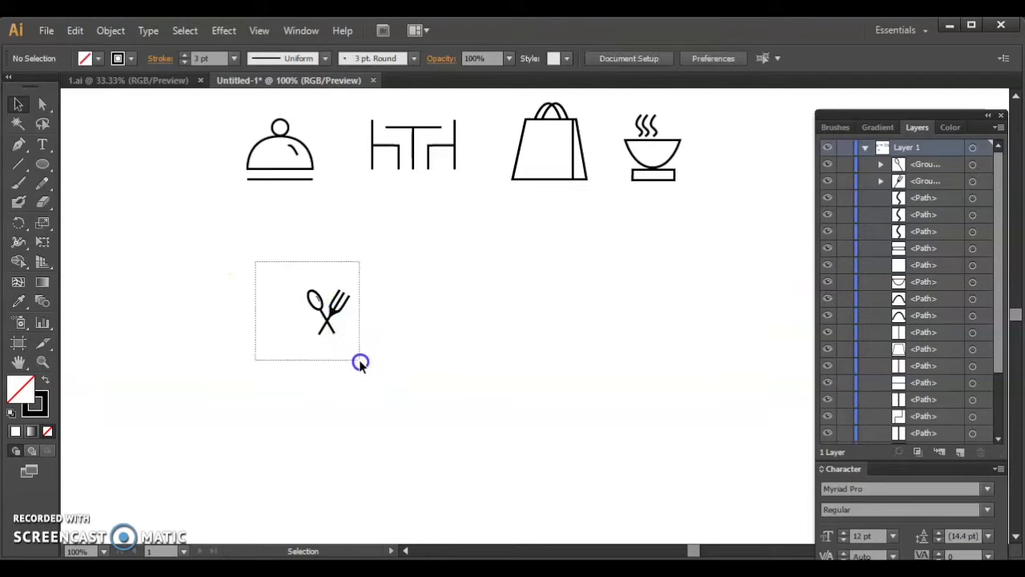
drag(337, 308, 555, 151)
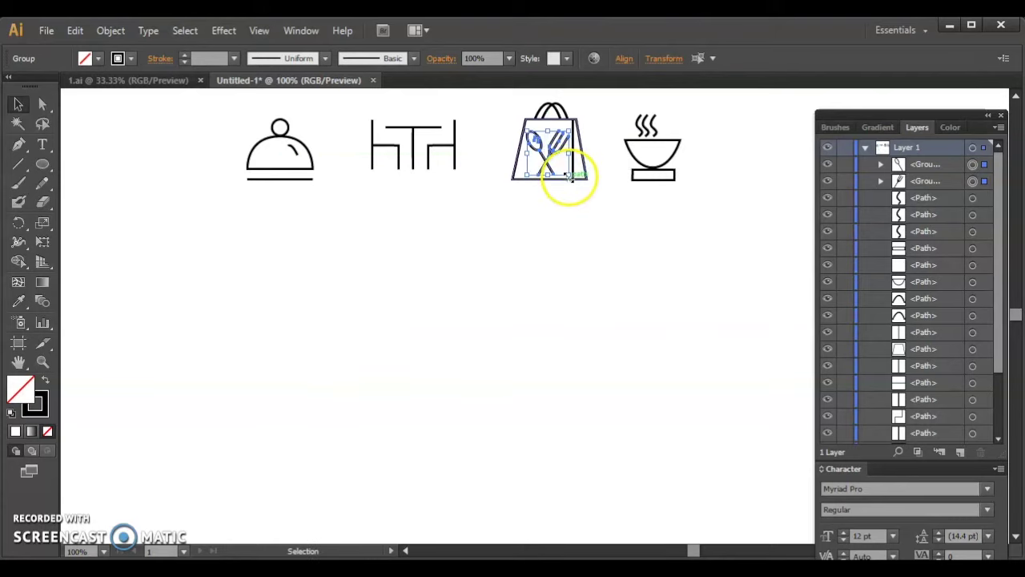
Scale down the crossed cutlery and position it inside the bag
drag(569, 177, 560, 167)
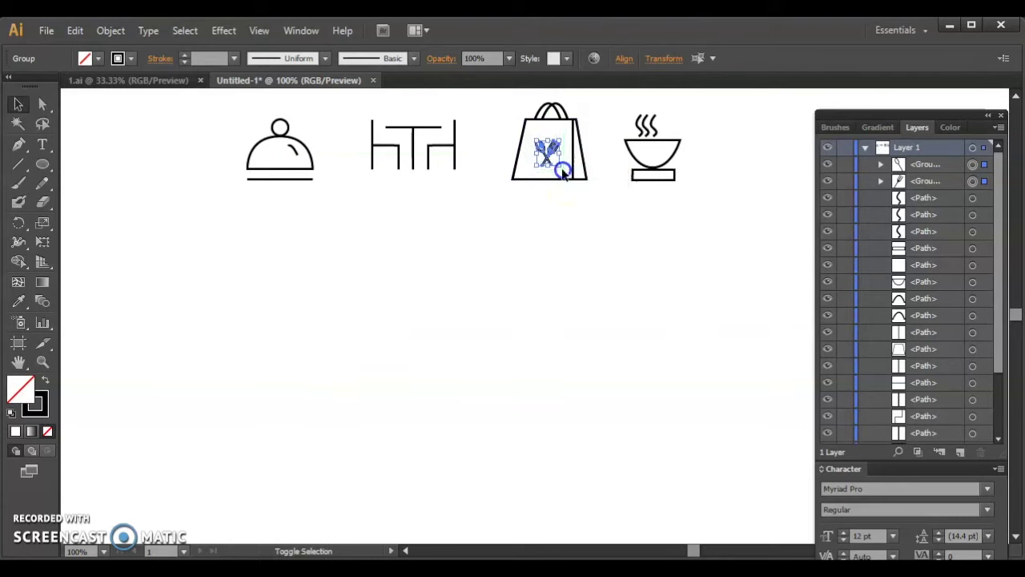
click(568, 247)
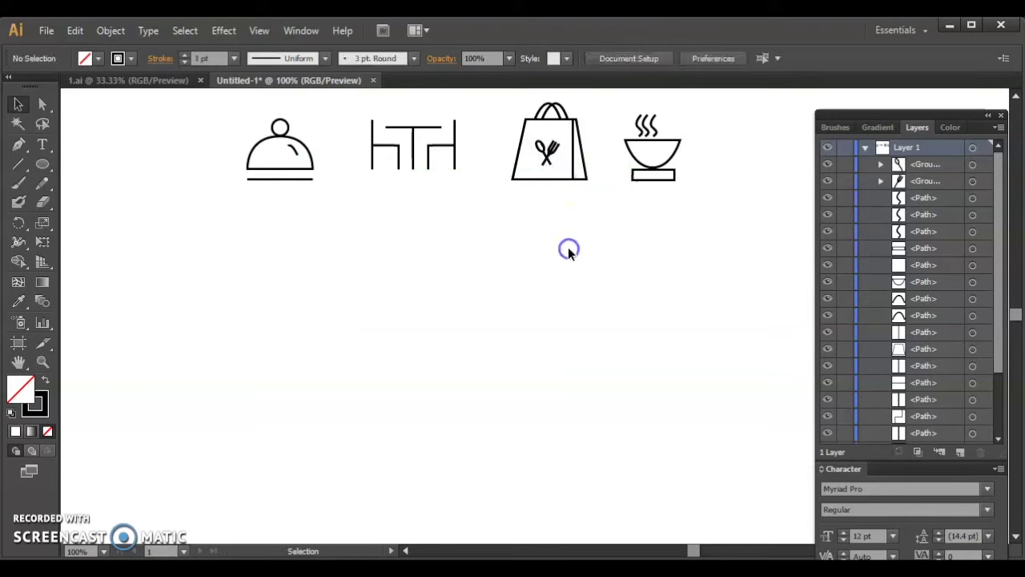
click(543, 151)
drag(541, 151, 548, 151)
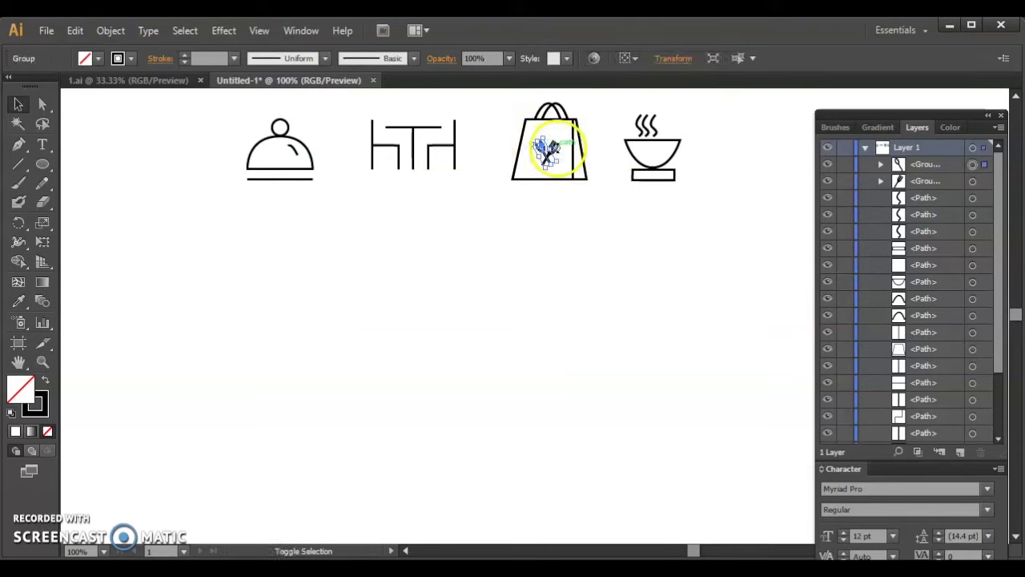
drag(552, 146, 551, 148)
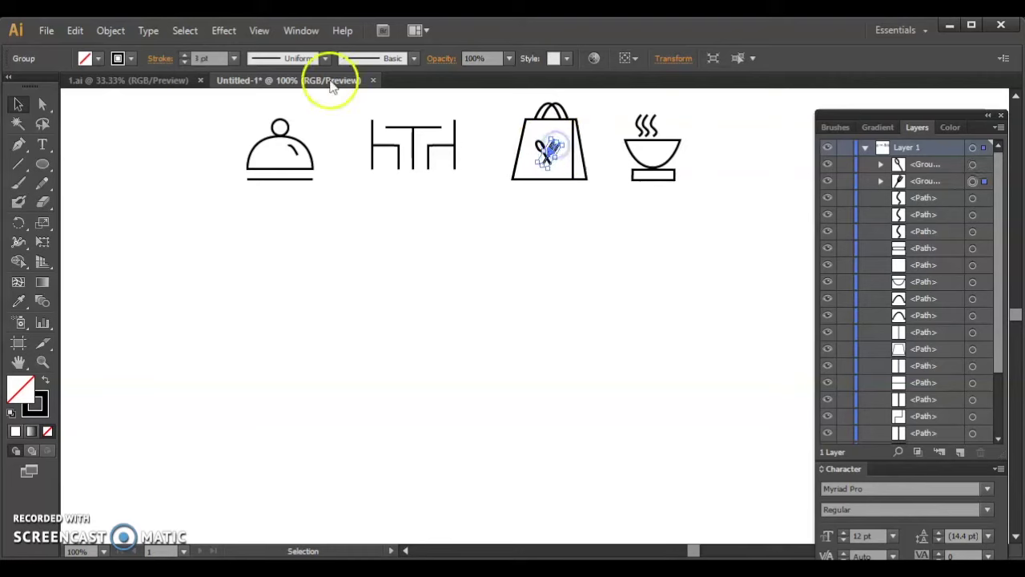
Set the cutlery's stroke weight to 1 pt
click(184, 62)
click(399, 334)
drag(546, 151, 543, 149)
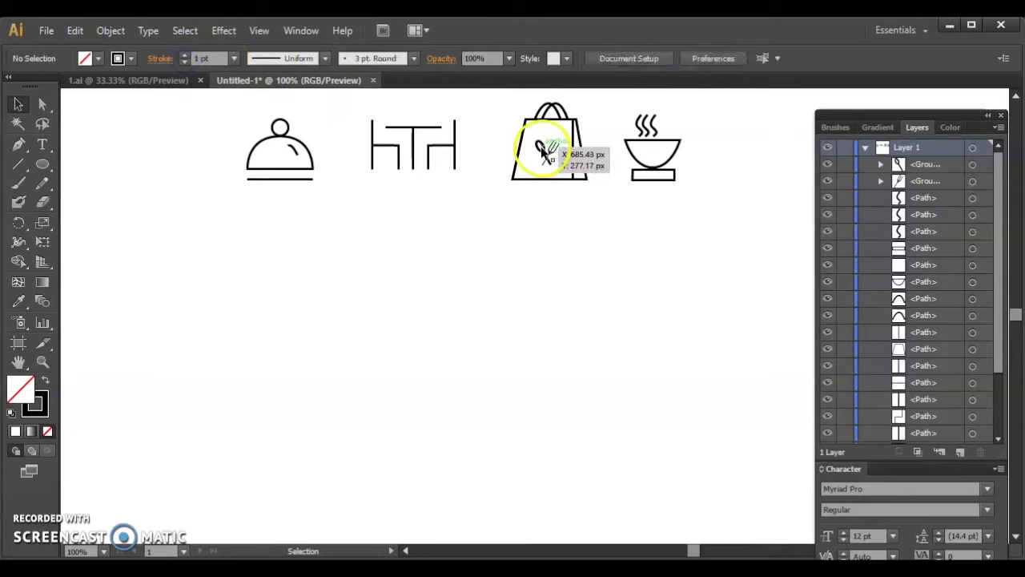
click(184, 63)
click(184, 54)
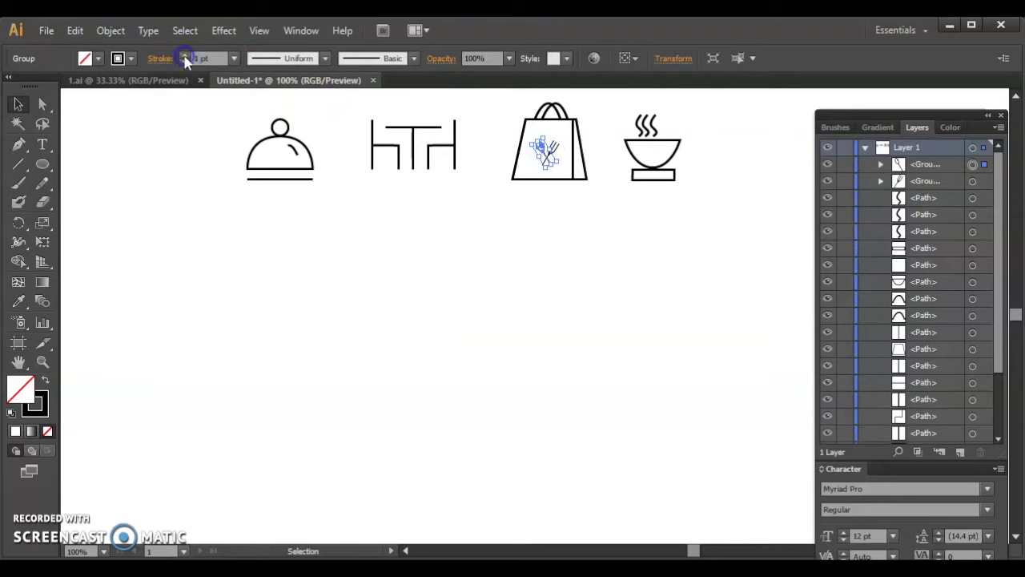
click(212, 248)
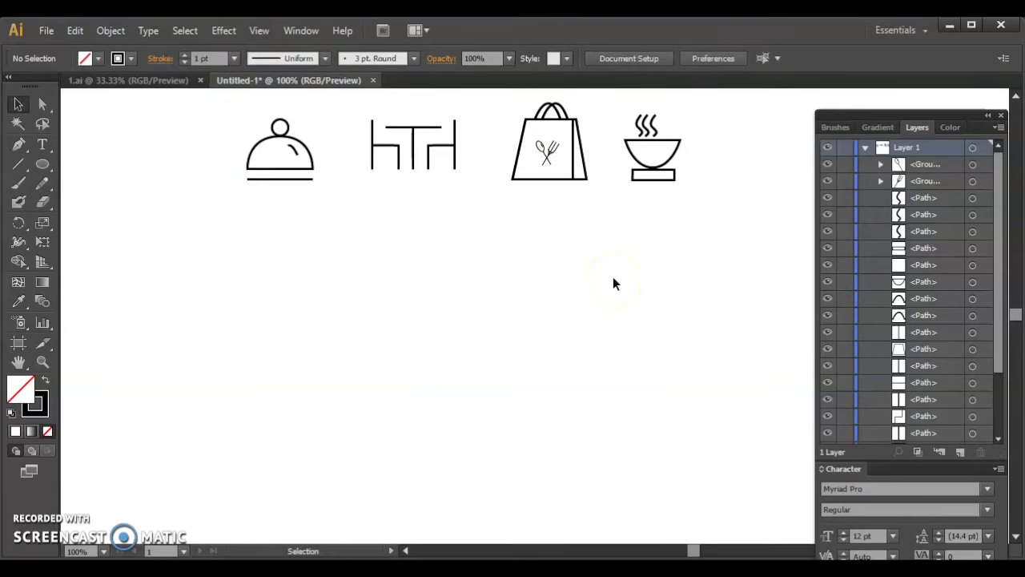
Create a 'Served Dishes' text label and move it under the covered-dish icon
click(42, 144)
click(233, 225)
text(Served dishes)
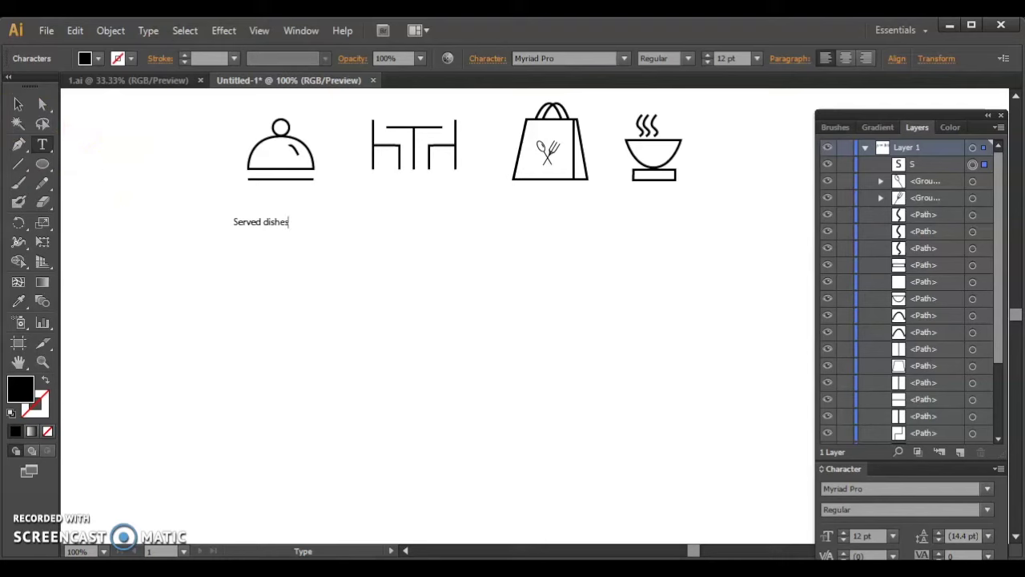
click(18, 104)
drag(262, 227, 280, 198)
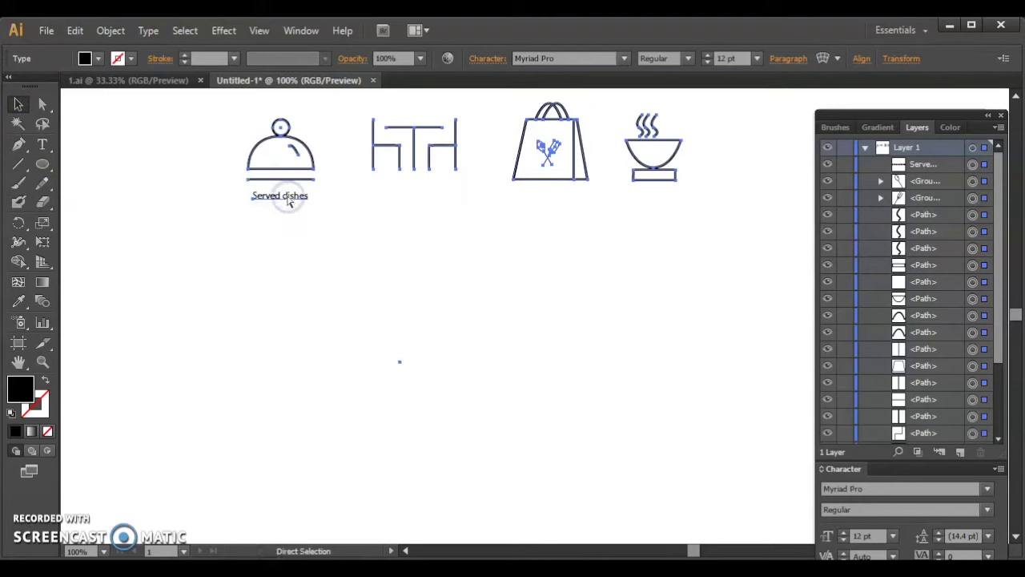
Retype the label's text to correct it to 'Served Dishes'
key(ctrl+a)
click(173, 407)
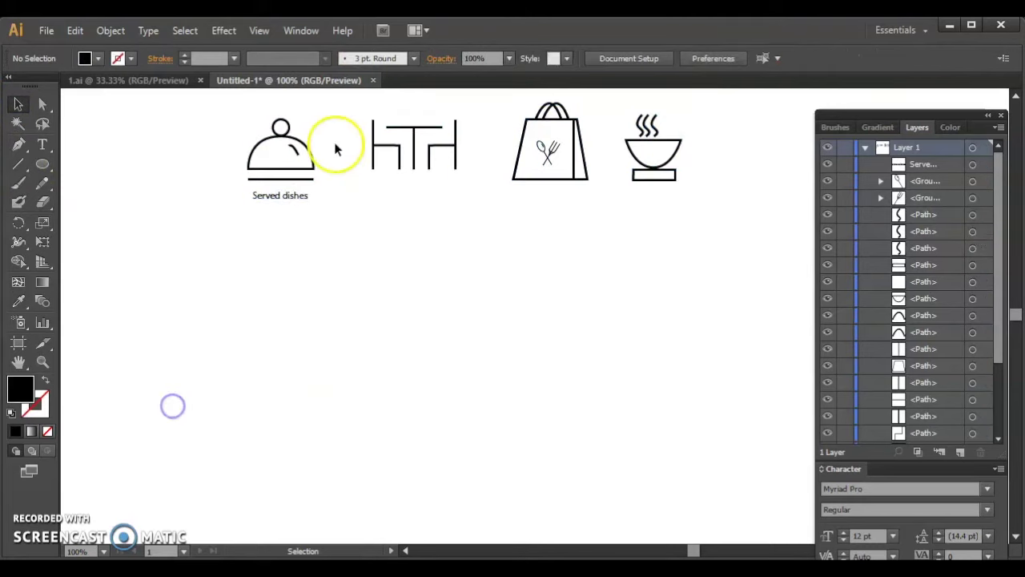
click(296, 197)
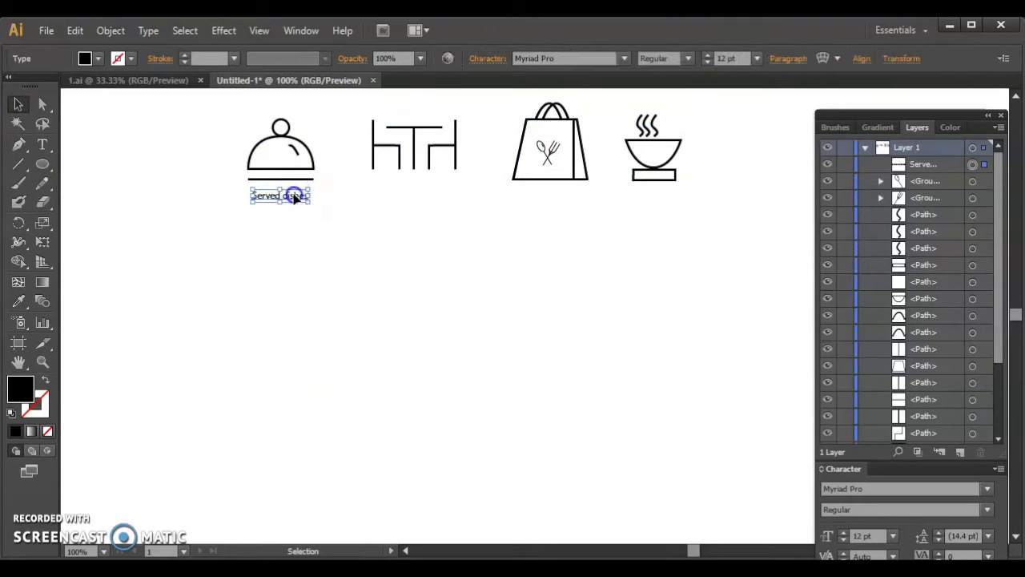
double_click(295, 197)
triple_click(295, 197)
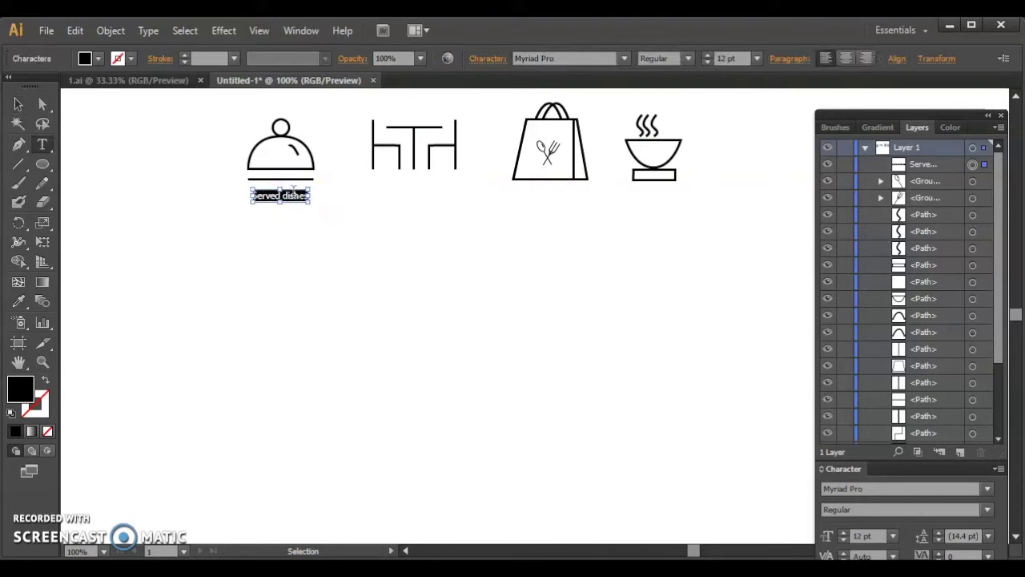
text(se)
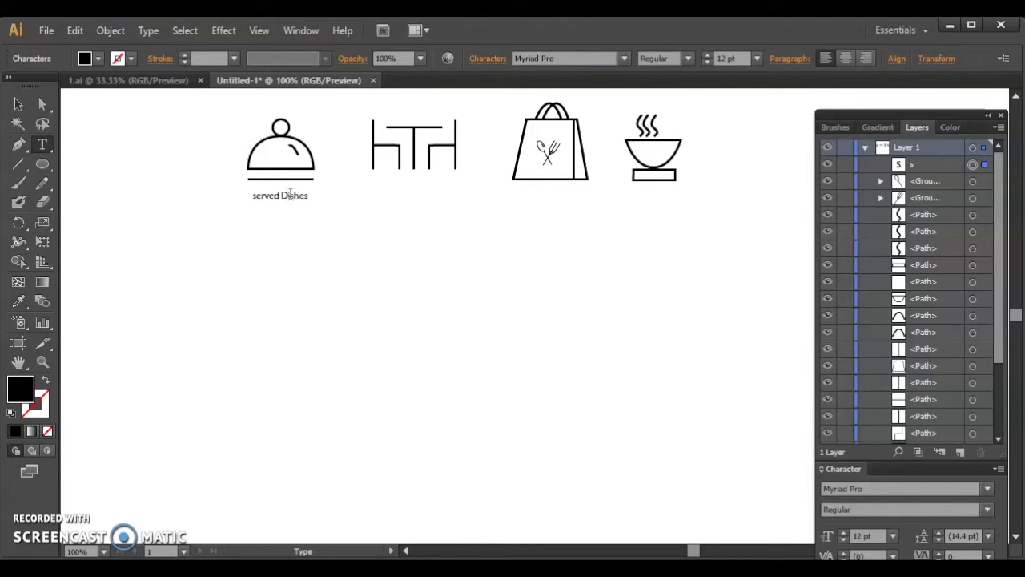
triple_click(291, 198)
text(S)
text(hes)
Select all of the label's text and open the font list
click(284, 193)
click(18, 104)
click(191, 184)
key(ctrl+a)
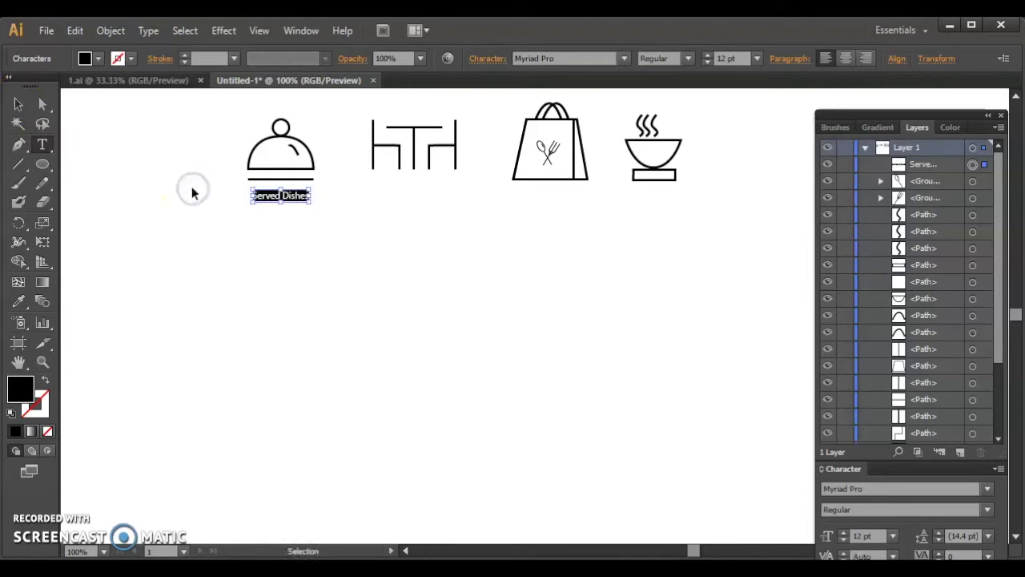
click(986, 491)
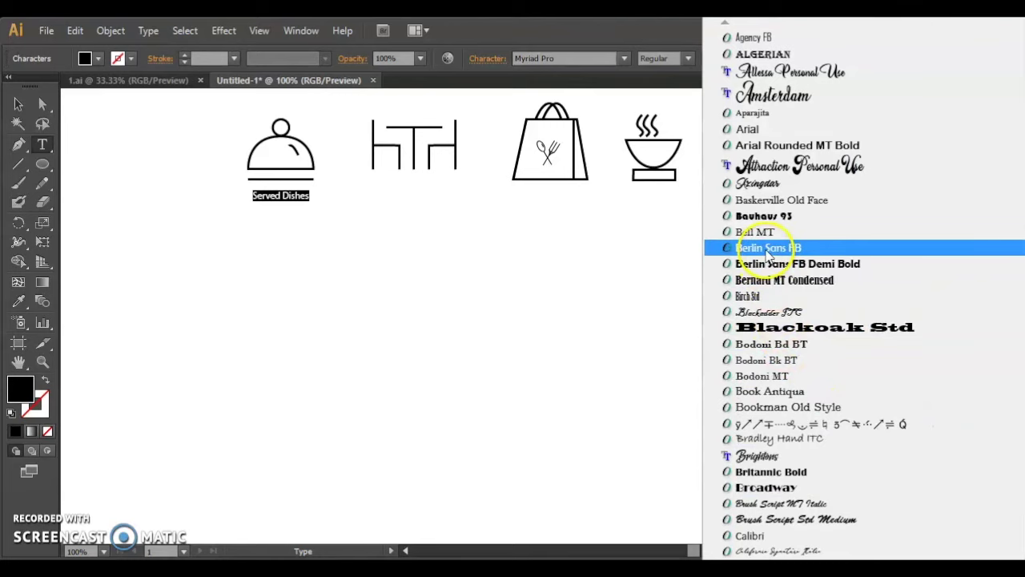
mouse_move(755, 232)
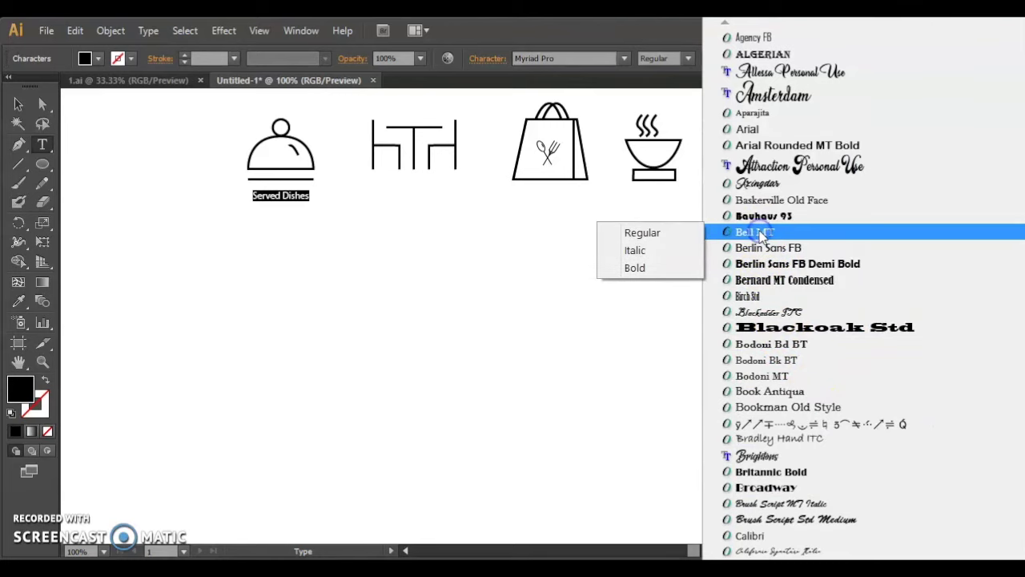
Set the Served Dishes label to Bell MT Regular and raise its size to 16 pt
click(677, 232)
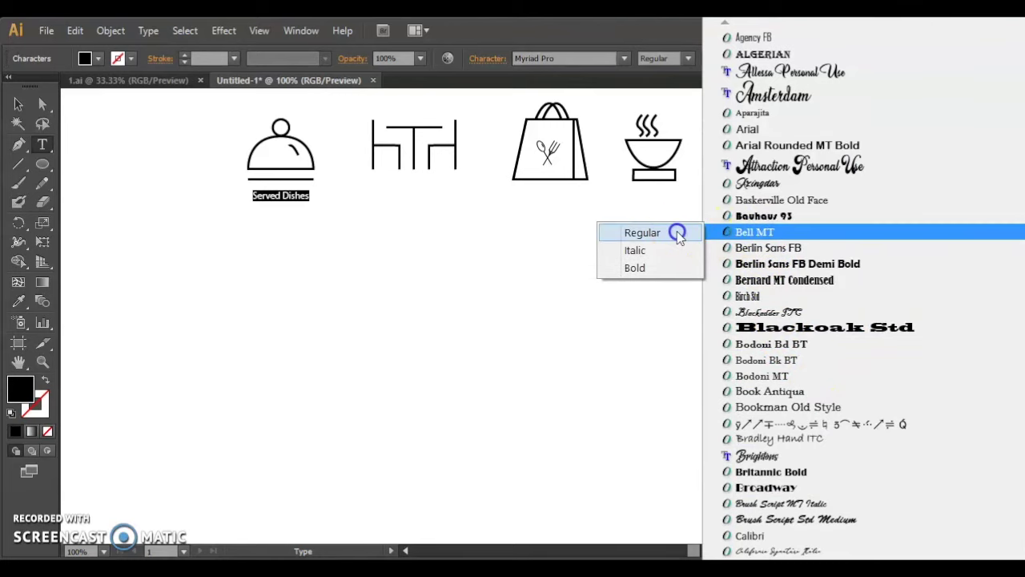
click(515, 235)
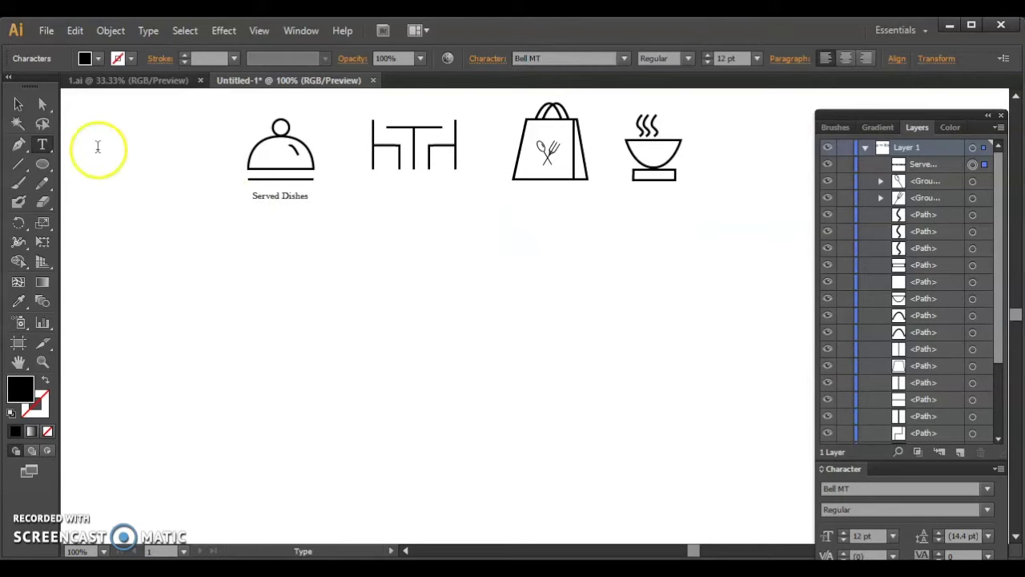
click(22, 104)
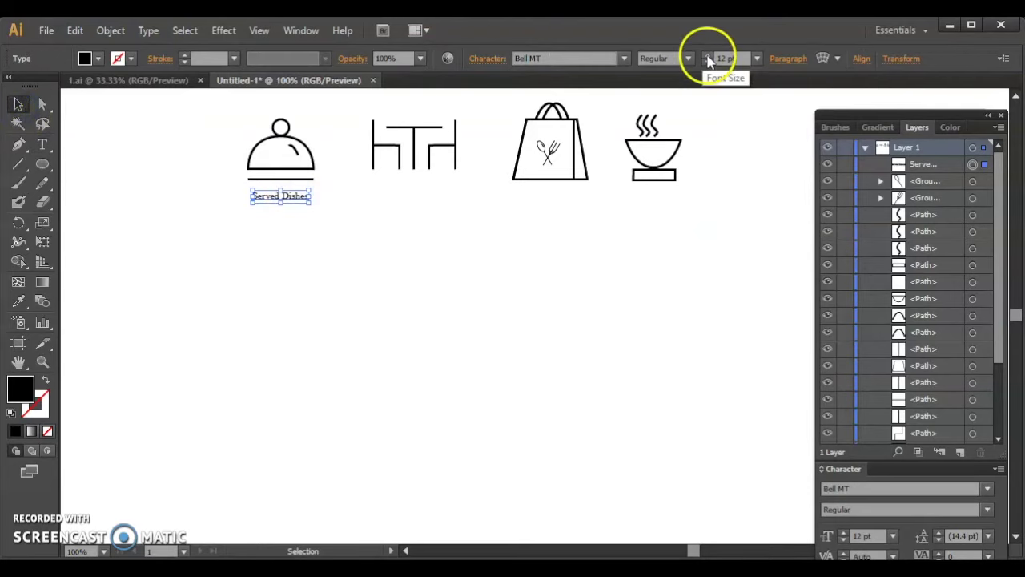
click(707, 53)
click(707, 53)
click(707, 54)
click(708, 54)
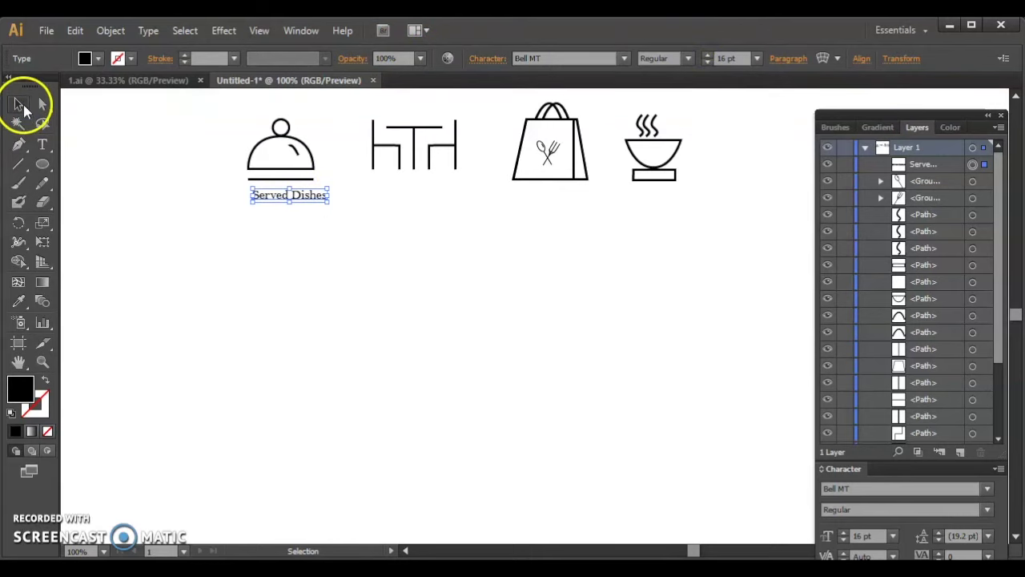
Centre the Served Dishes label and place copies under the table, bag and bowl icons
drag(296, 200, 286, 199)
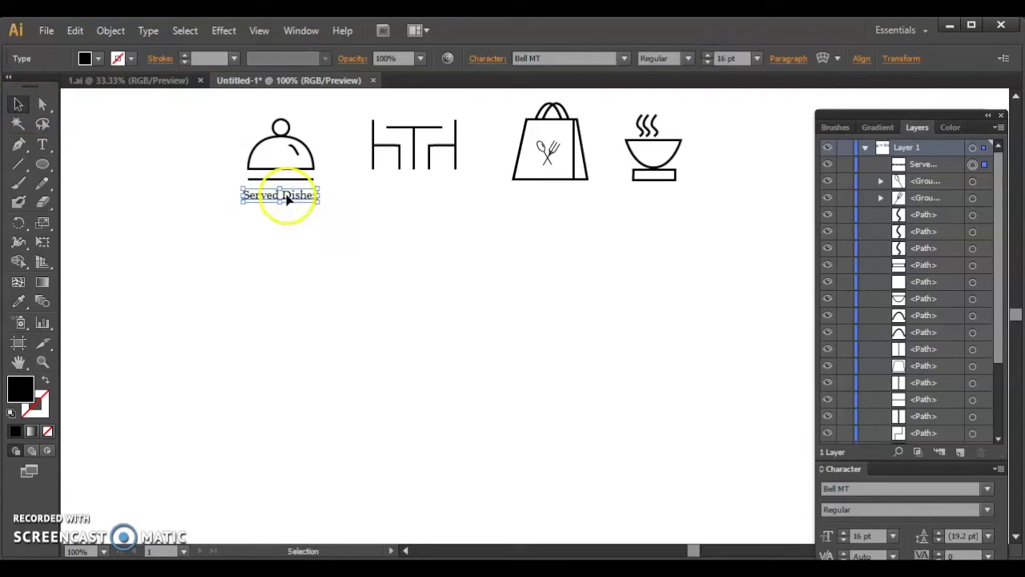
drag(287, 200, 553, 201)
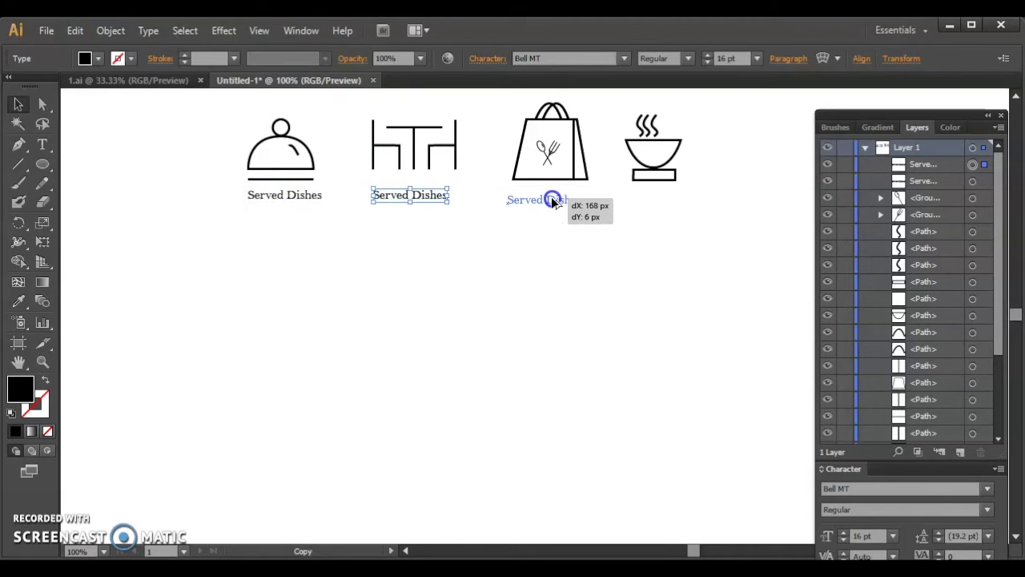
drag(552, 201, 658, 200)
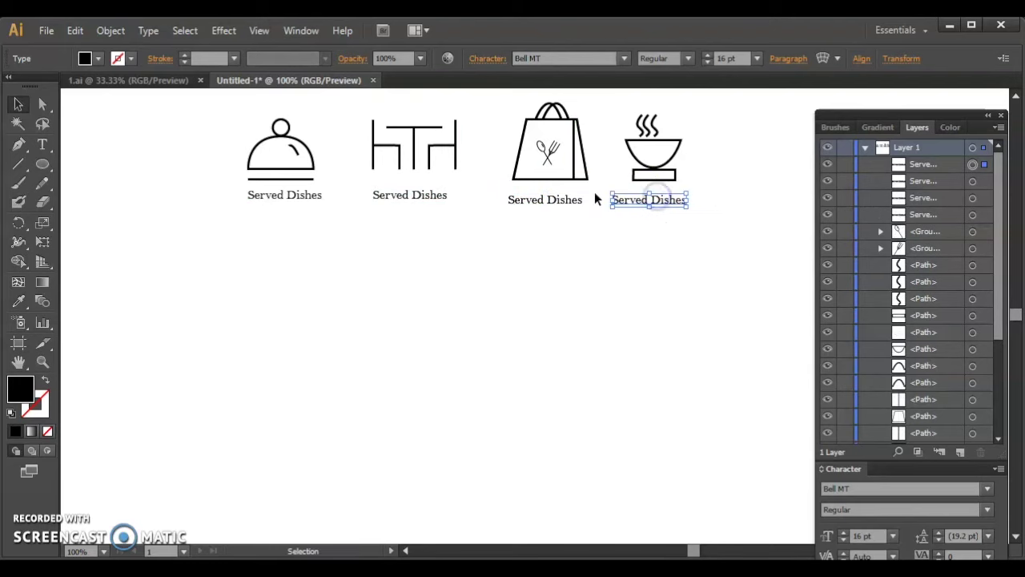
click(458, 229)
double_click(395, 193)
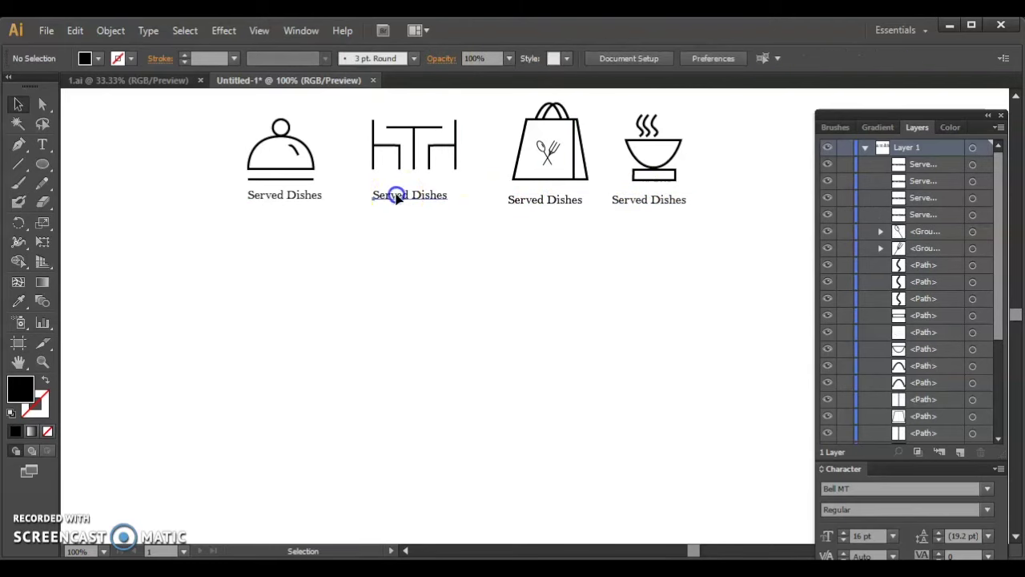
Retype the label under the table icon as 'Tables Reserved'
key(ctrl+a)
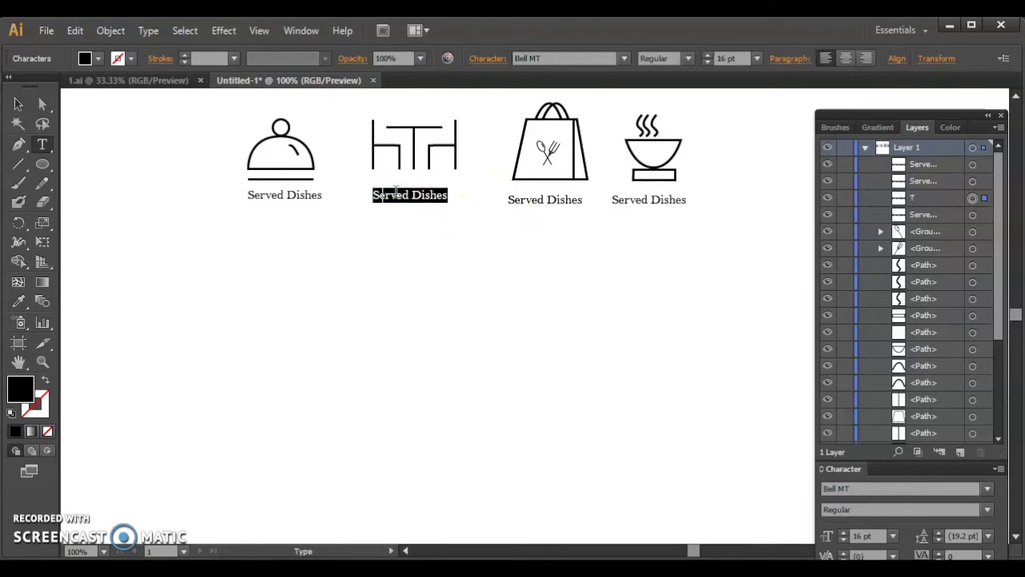
text(Tables bo)
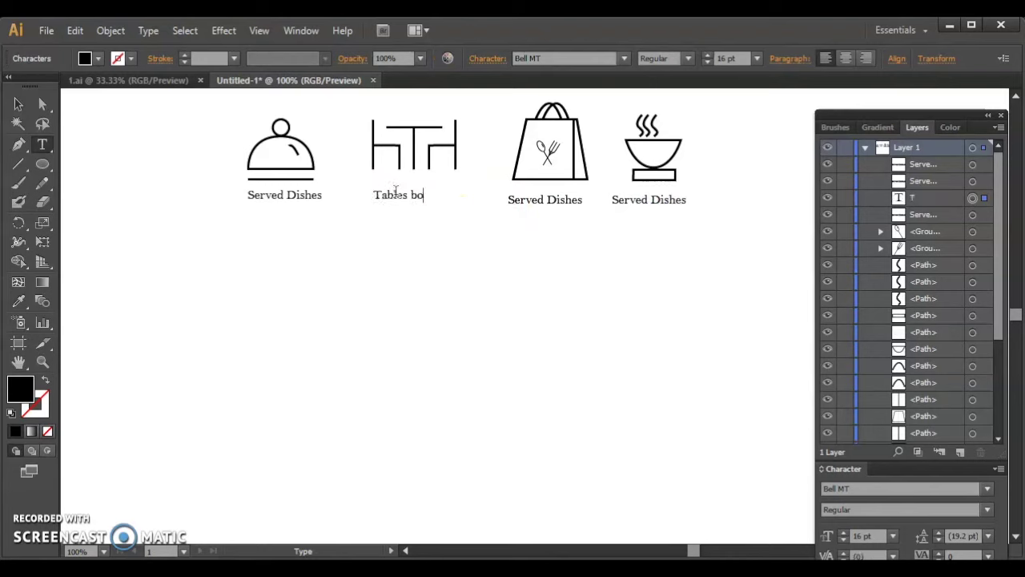
key(ctrl+shift+Left)
text(Reserved)
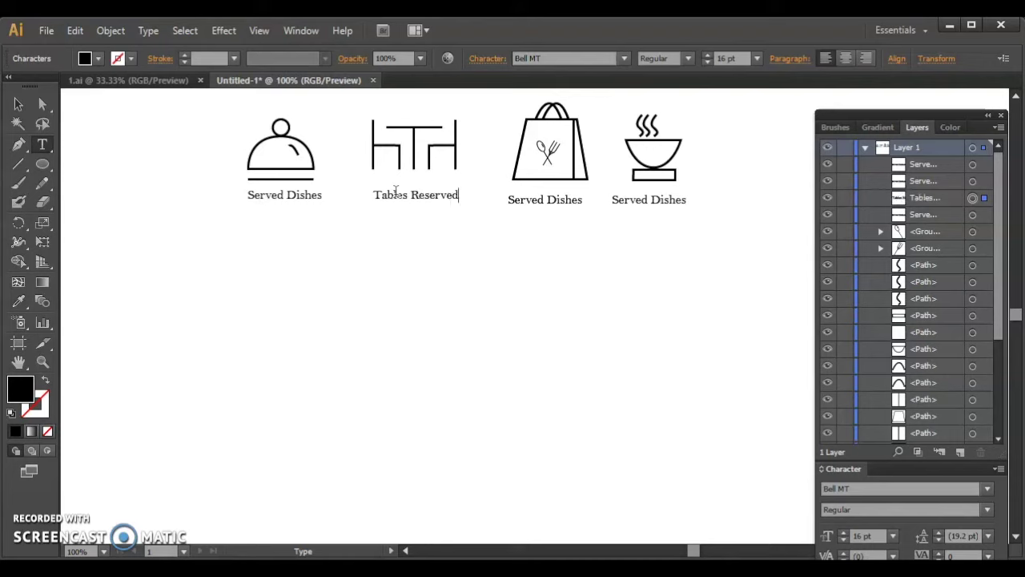
Retype the label under the bag icon as 'Take away'
click(537, 206)
key(ctrl+a)
text(ta)
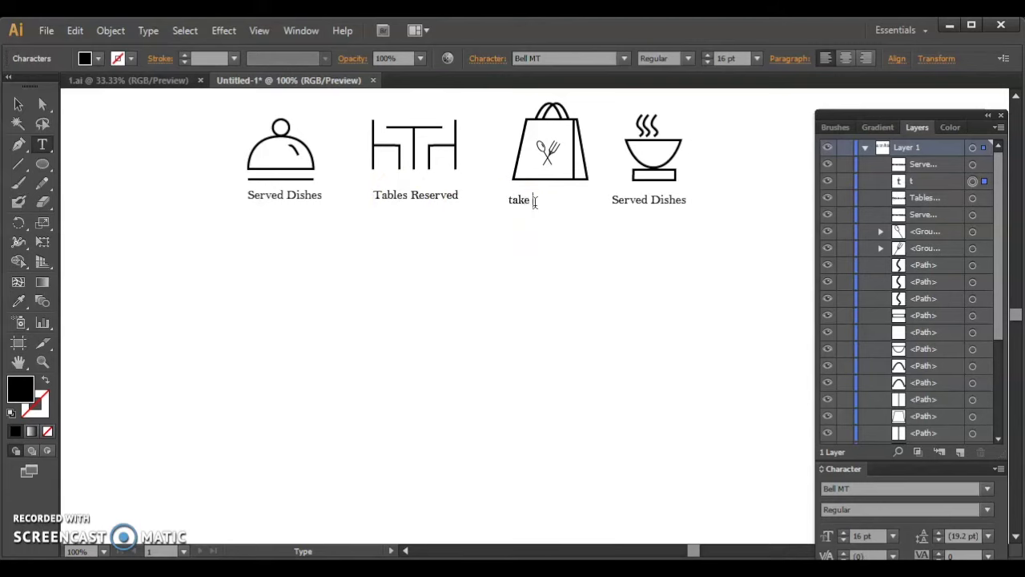
key(ctrl+a)
text(Ta)
text(y)
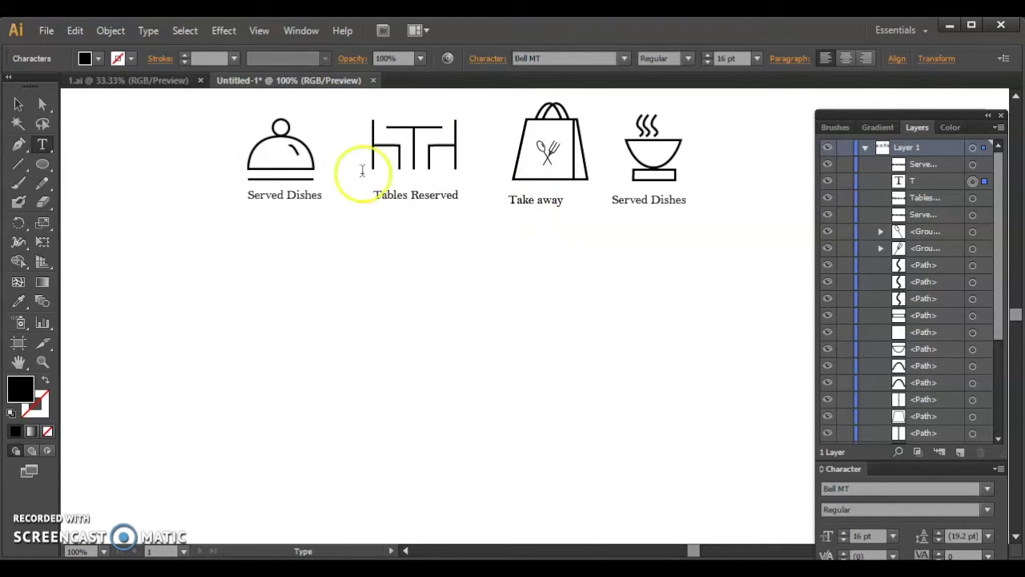
Retype the label under the bowl icon as 'Dish Preparing'
click(654, 204)
triple_click(655, 204)
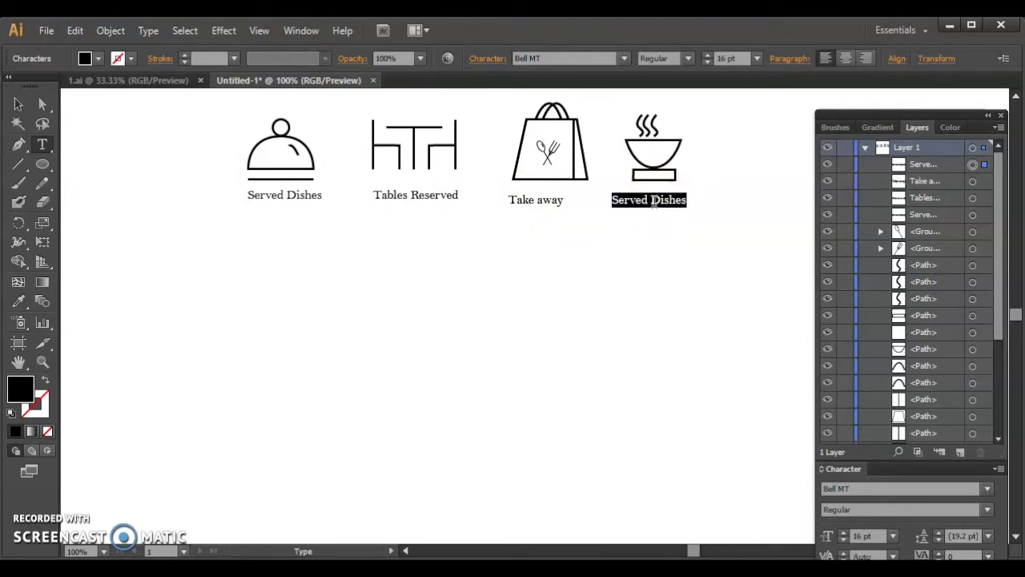
text(Dish Preparing)
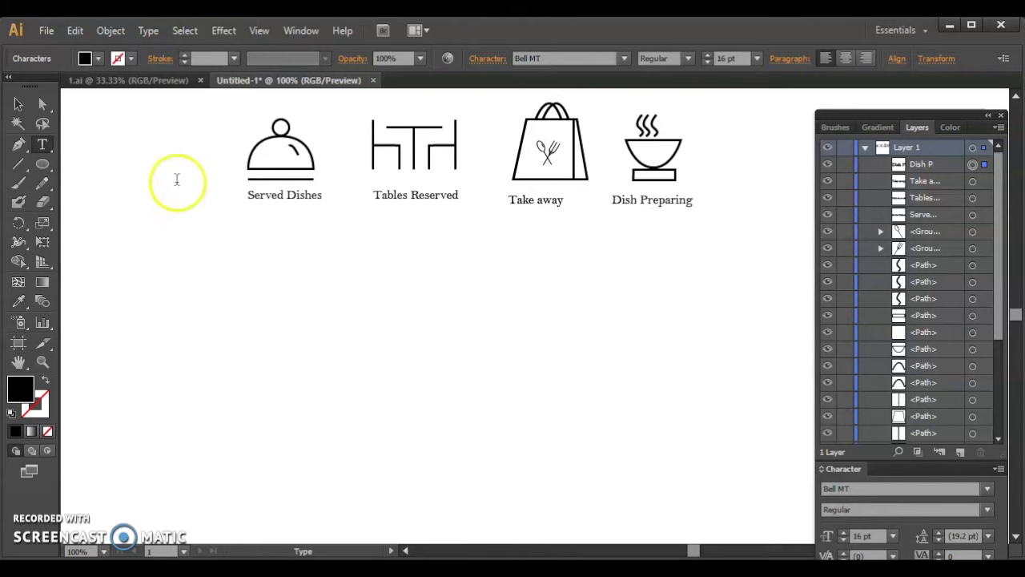
Nudge the Take away label right to centre it under the bag, then deselect
click(18, 105)
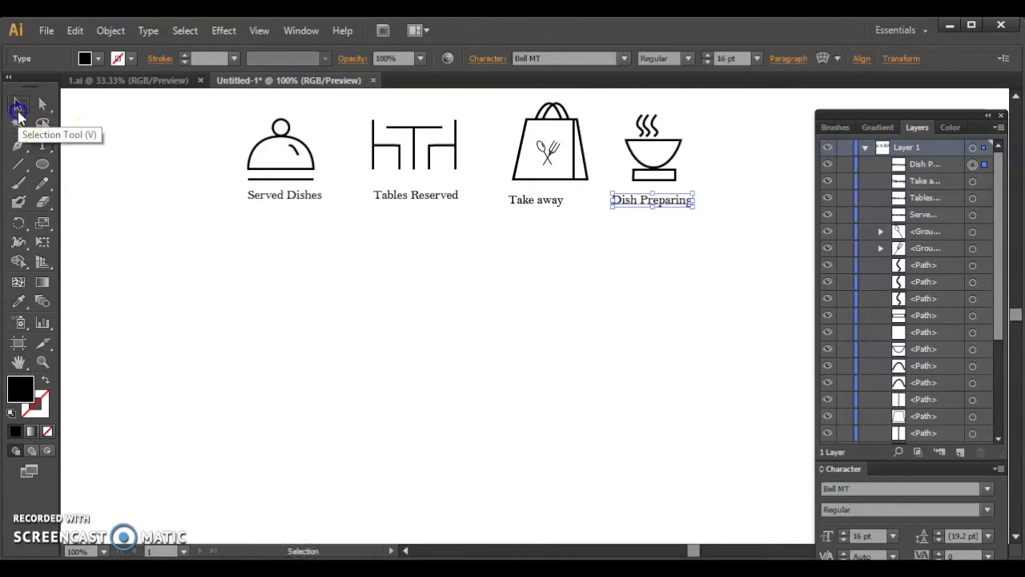
click(419, 311)
click(525, 200)
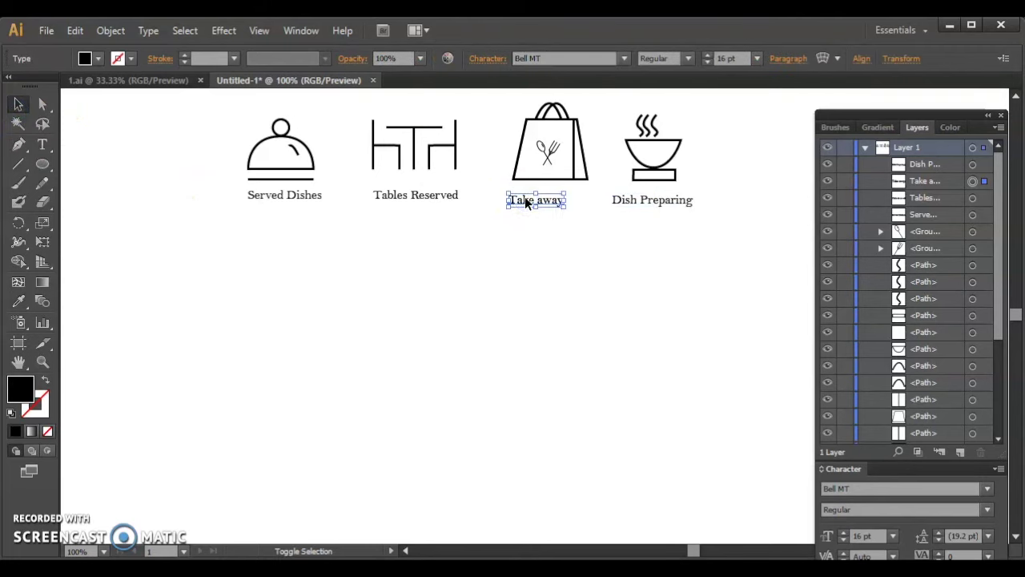
key(Right)
key(Right)
key(Right)
key(Right)
key(Right)
key(Right)
key(Right)
key(Right)
key(Right)
key(Right)
key(Right)
key(Right)
key(Right)
key(Right)
key(Right)
key(Right)
key(Right)
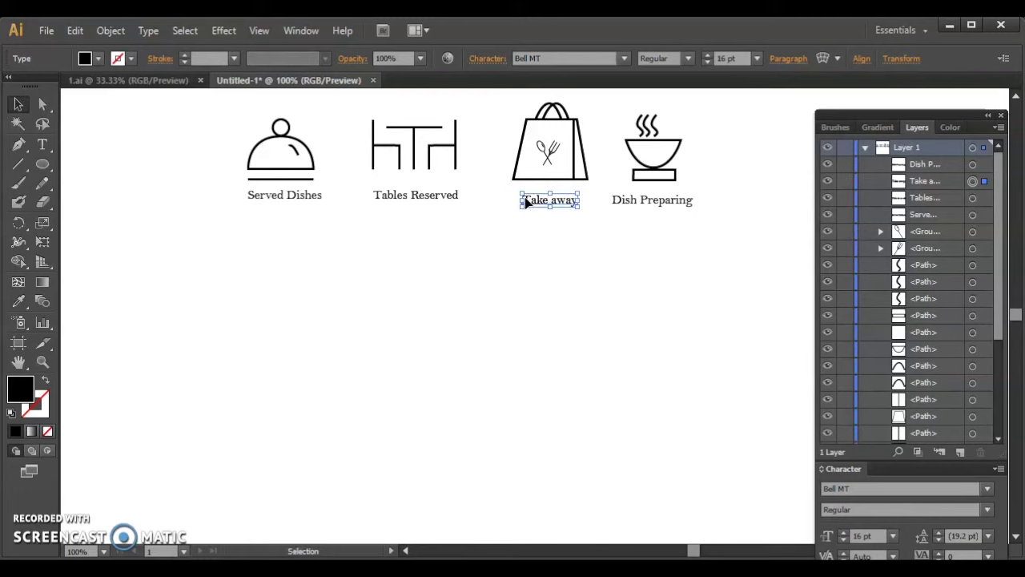
click(587, 272)
click(177, 309)
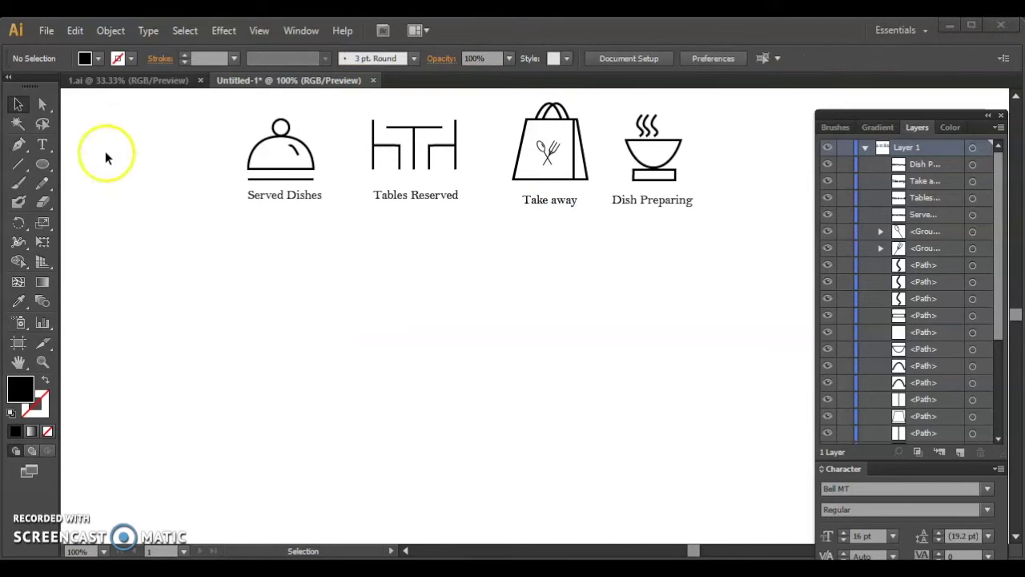
Select all four icons with their labels and move them down about 129 px
click(213, 107)
click(614, 238)
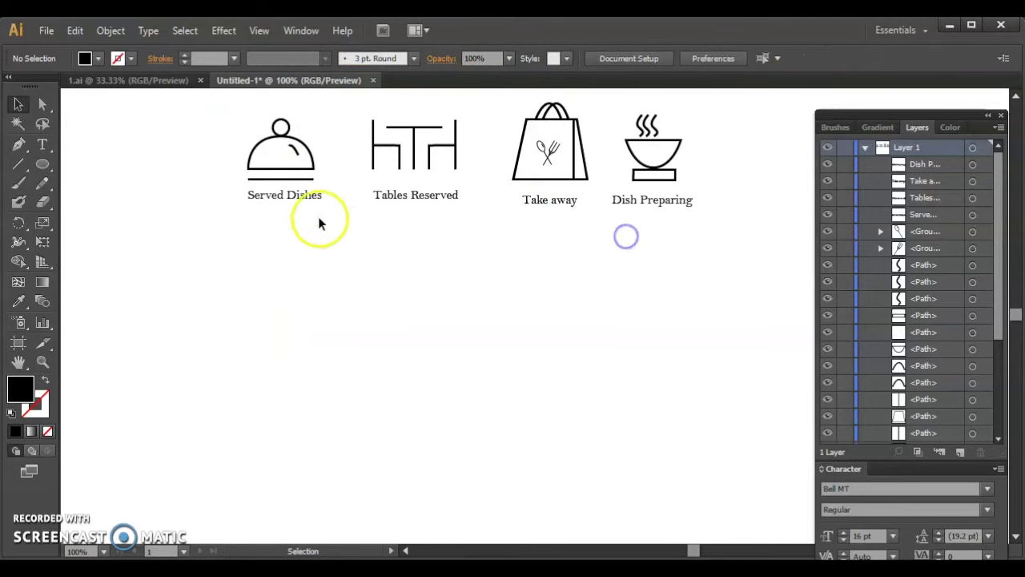
mouse_move(203, 105)
mouse_down()
mouse_move(547, 228)
mouse_move(773, 248)
mouse_up()
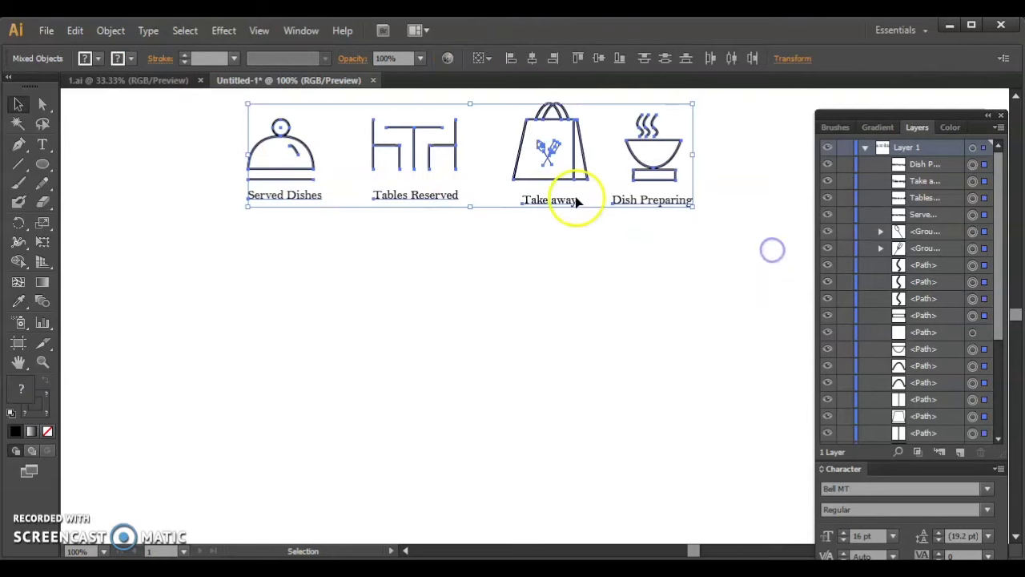
drag(550, 172, 539, 335)
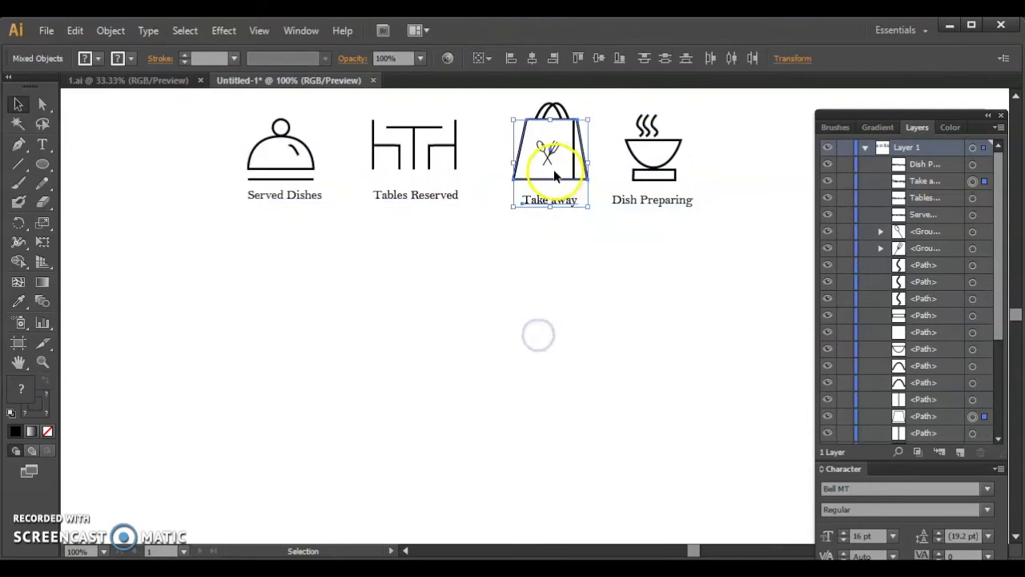
click(264, 258)
drag(219, 99, 701, 242)
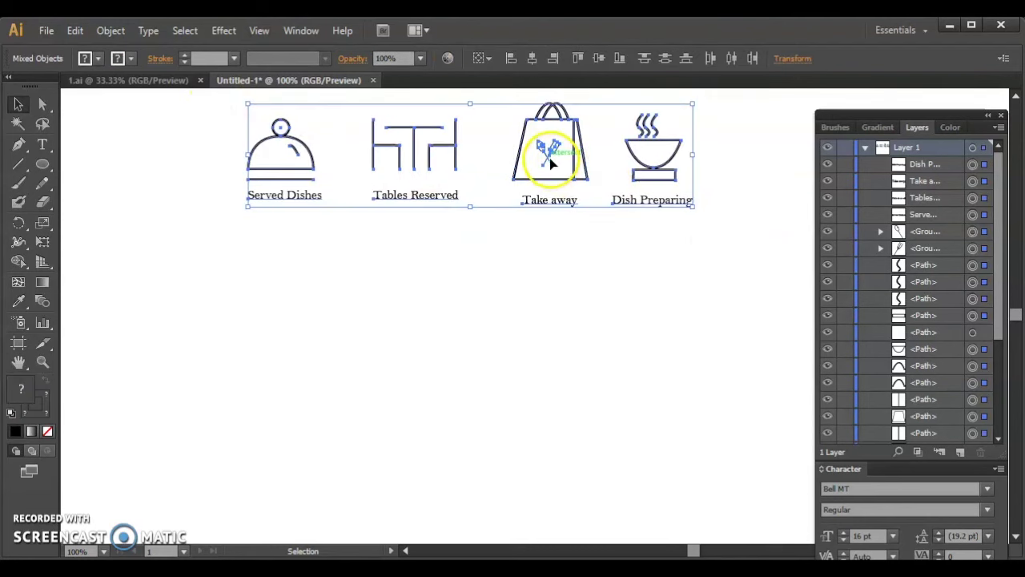
drag(549, 161, 534, 284)
click(425, 454)
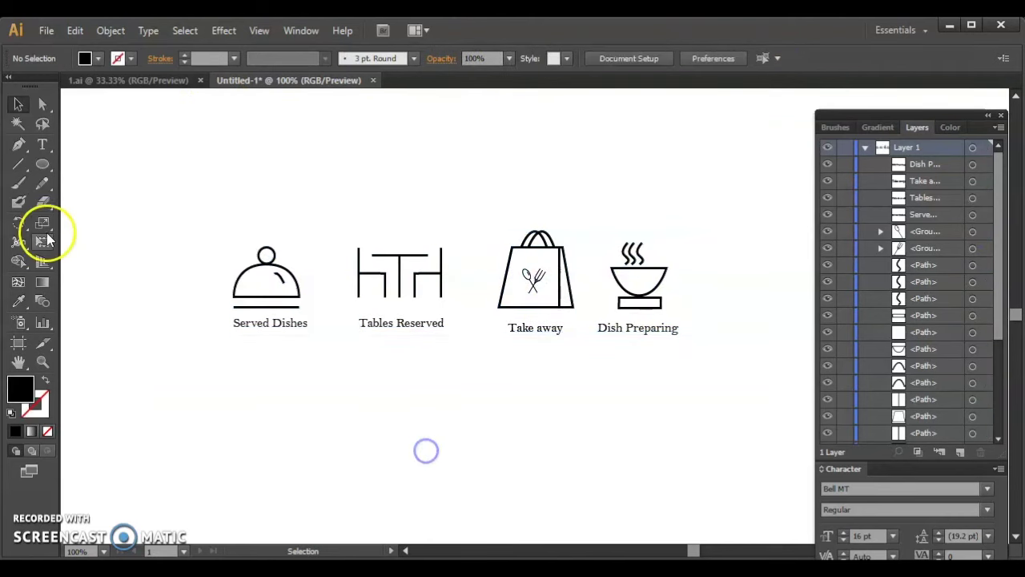
click(49, 144)
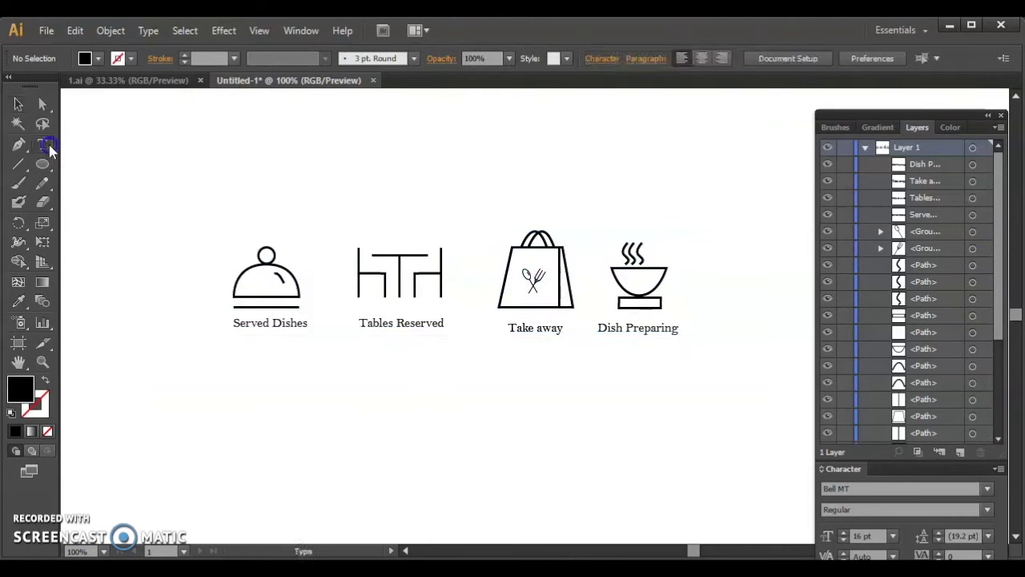
Type the title 'Restaurant Icons' above the icon row and select all its text
click(448, 186)
click(454, 258)
text(Restaurant Icons)
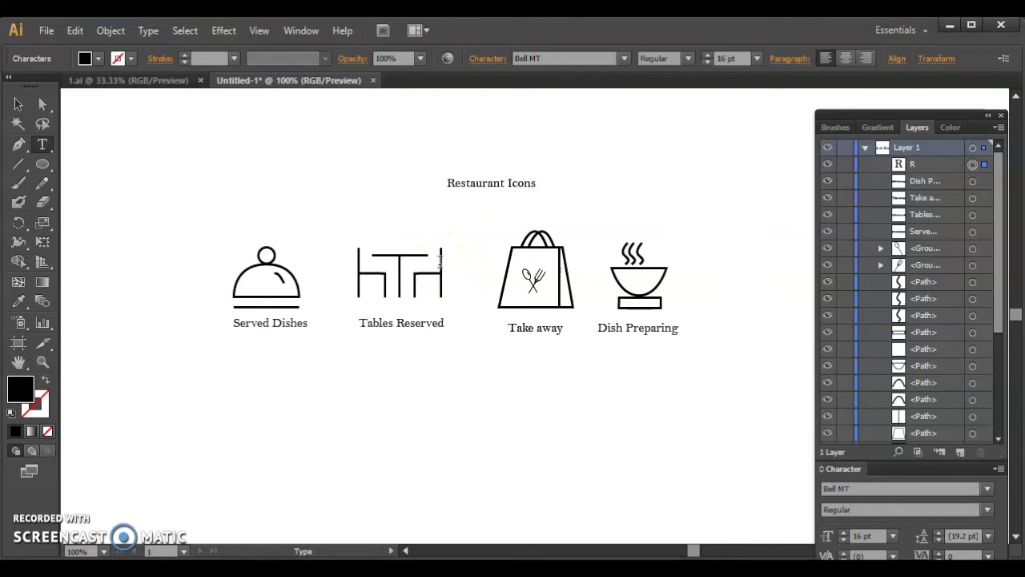
key(ctrl+a)
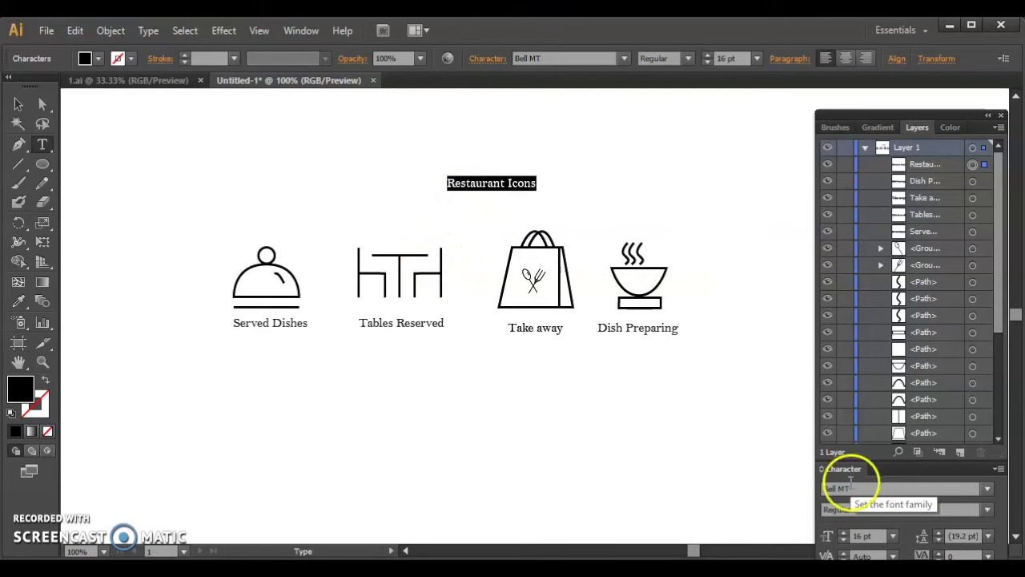
click(987, 489)
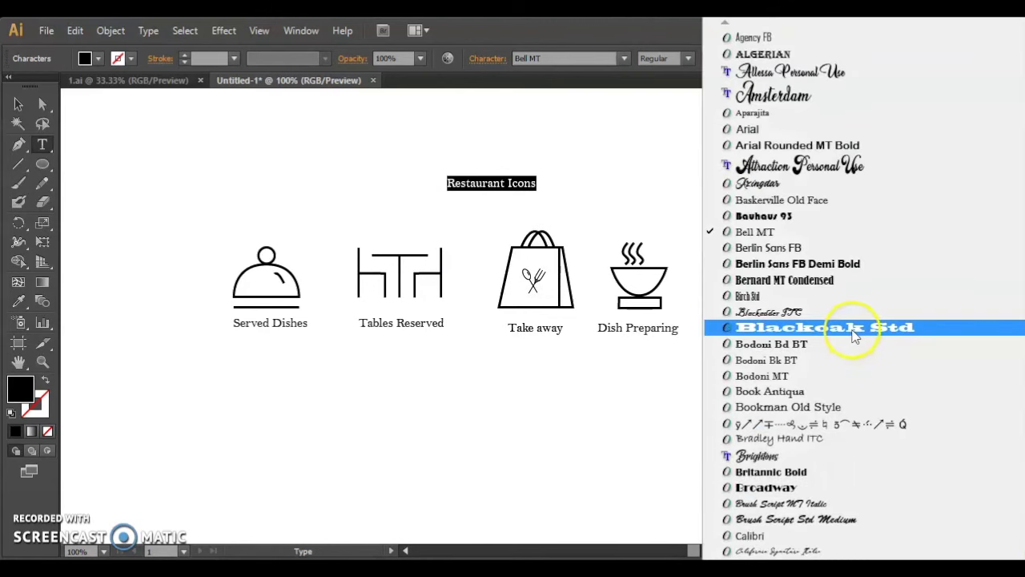
Apply Blackoak Std to the title and move it left over the icons
click(854, 327)
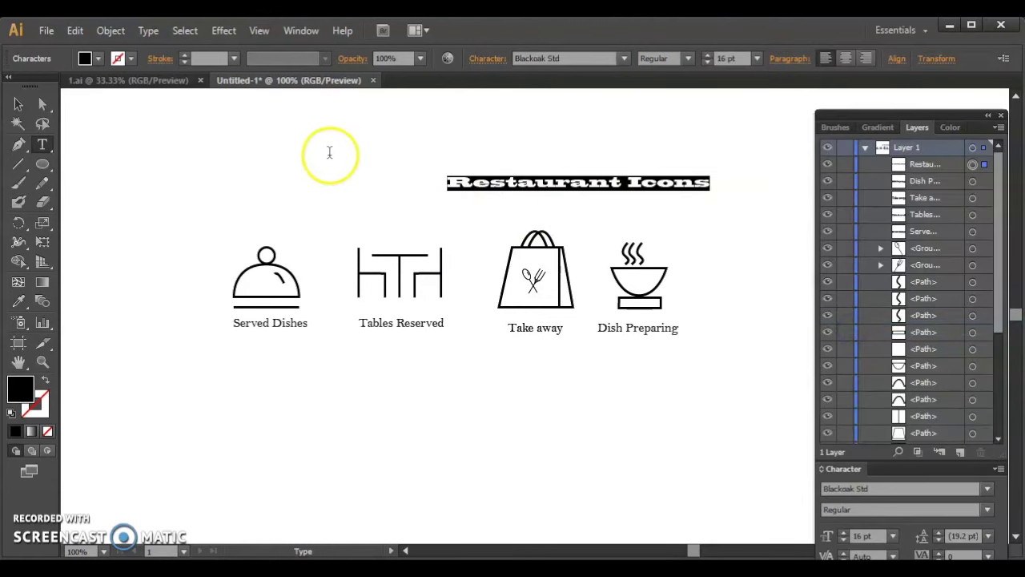
click(19, 104)
click(517, 186)
drag(552, 187, 423, 180)
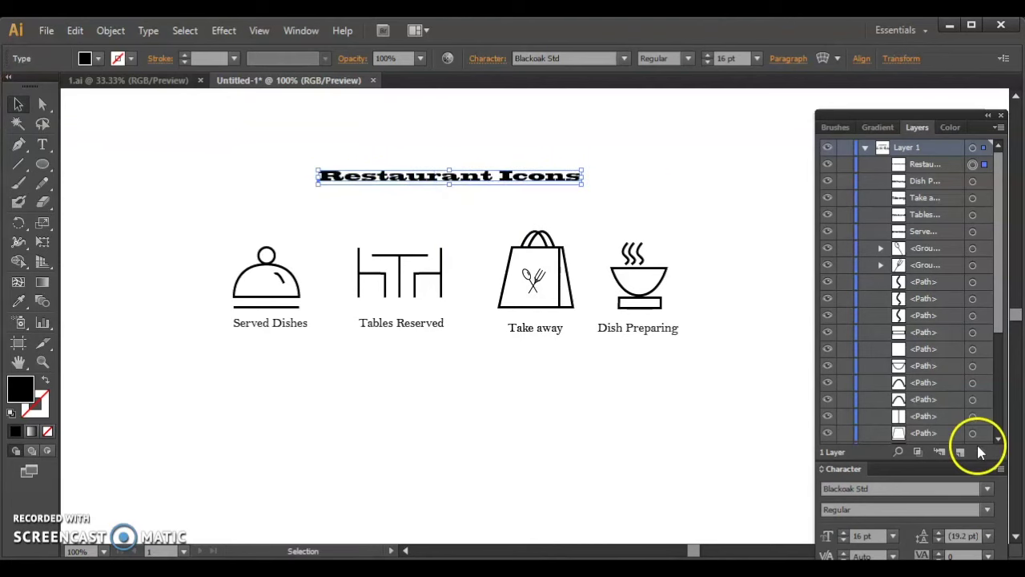
Switch the title to Attraction Personal Use script, enlarge it and centre it above the icons
click(989, 491)
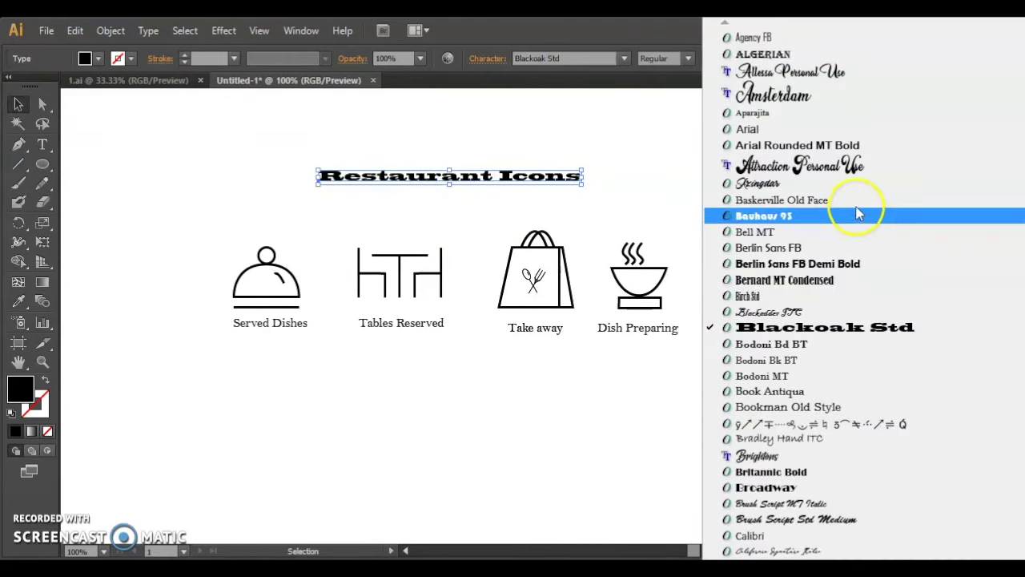
click(839, 168)
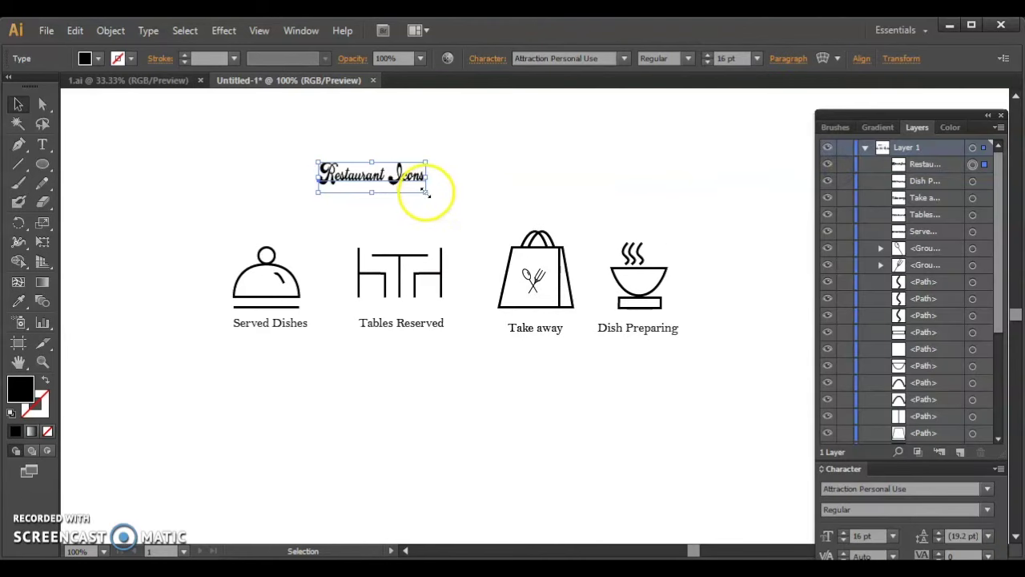
drag(424, 192, 508, 216)
drag(431, 193, 514, 202)
click(466, 385)
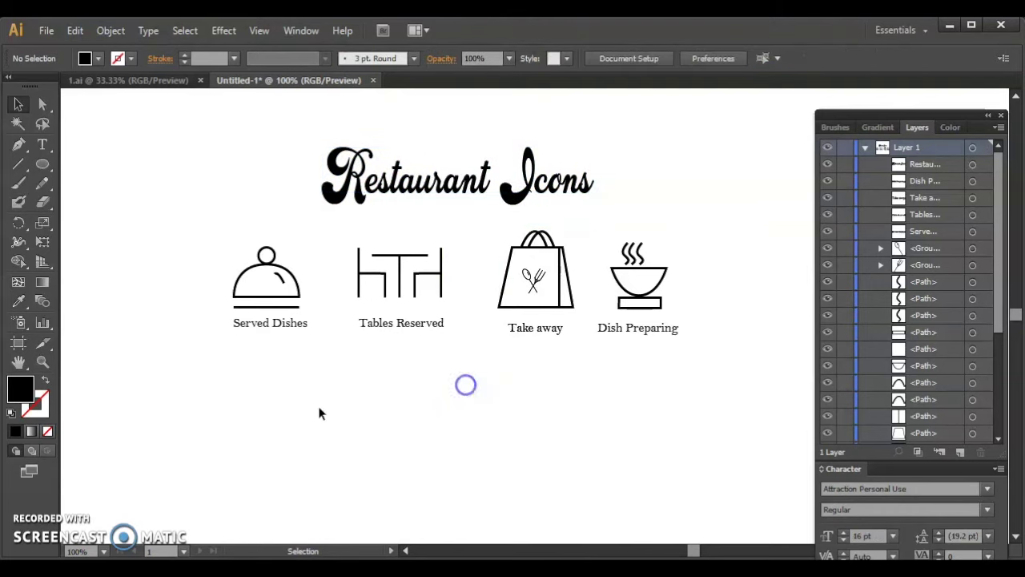
drag(250, 409, 684, 147)
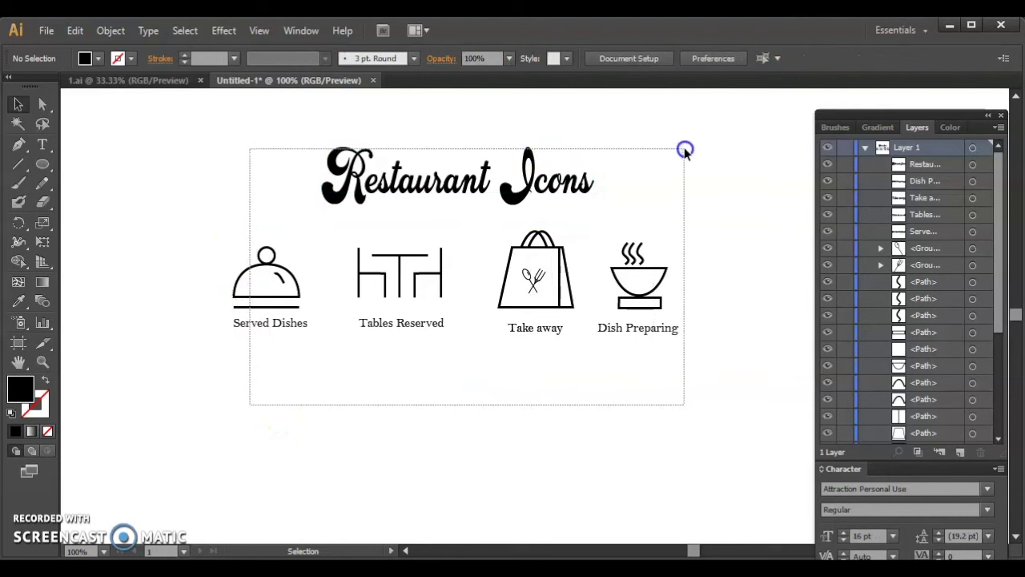
Drag the selected title and icons down about 48 px, then deselect
drag(471, 191, 472, 230)
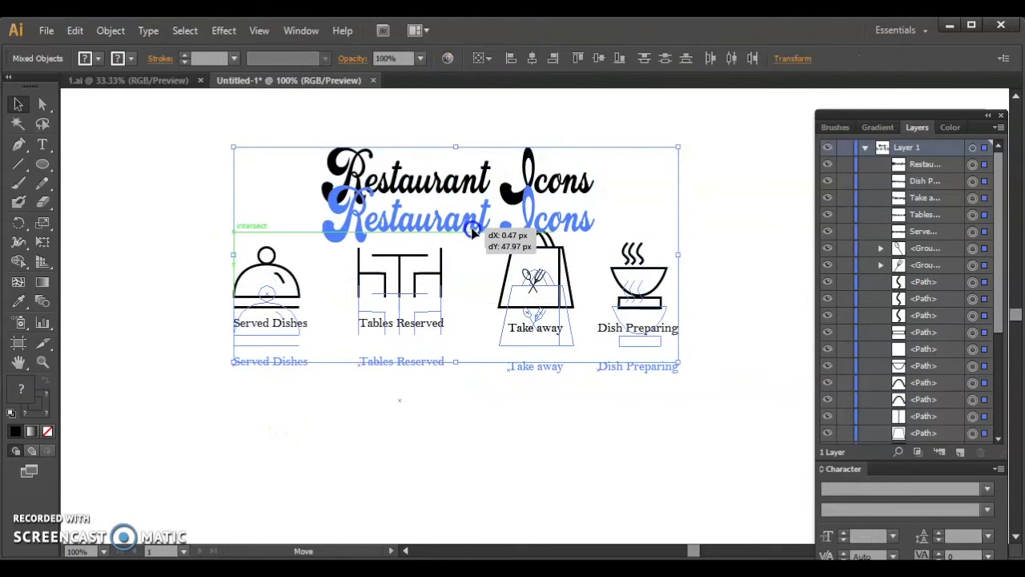
click(449, 457)
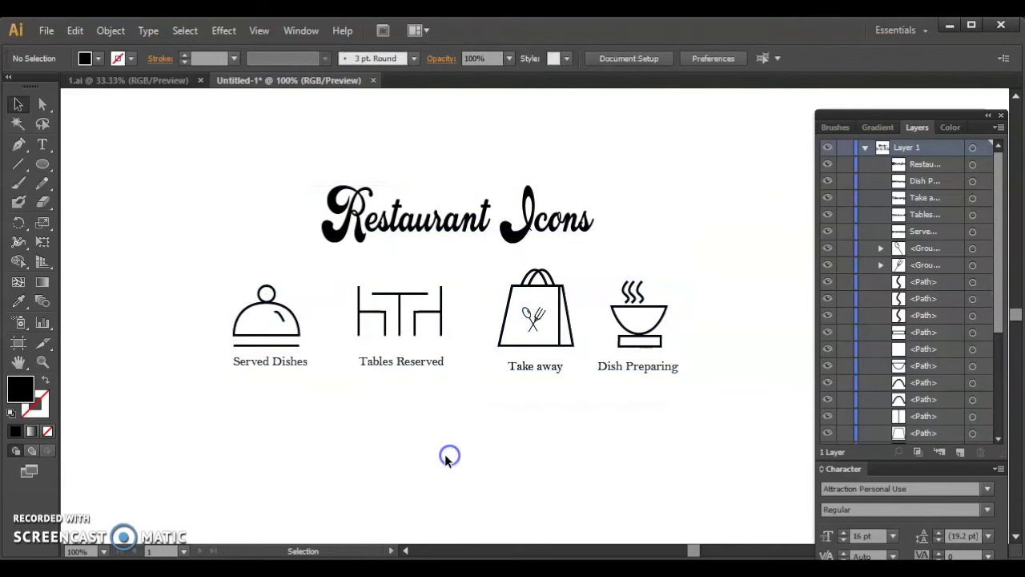